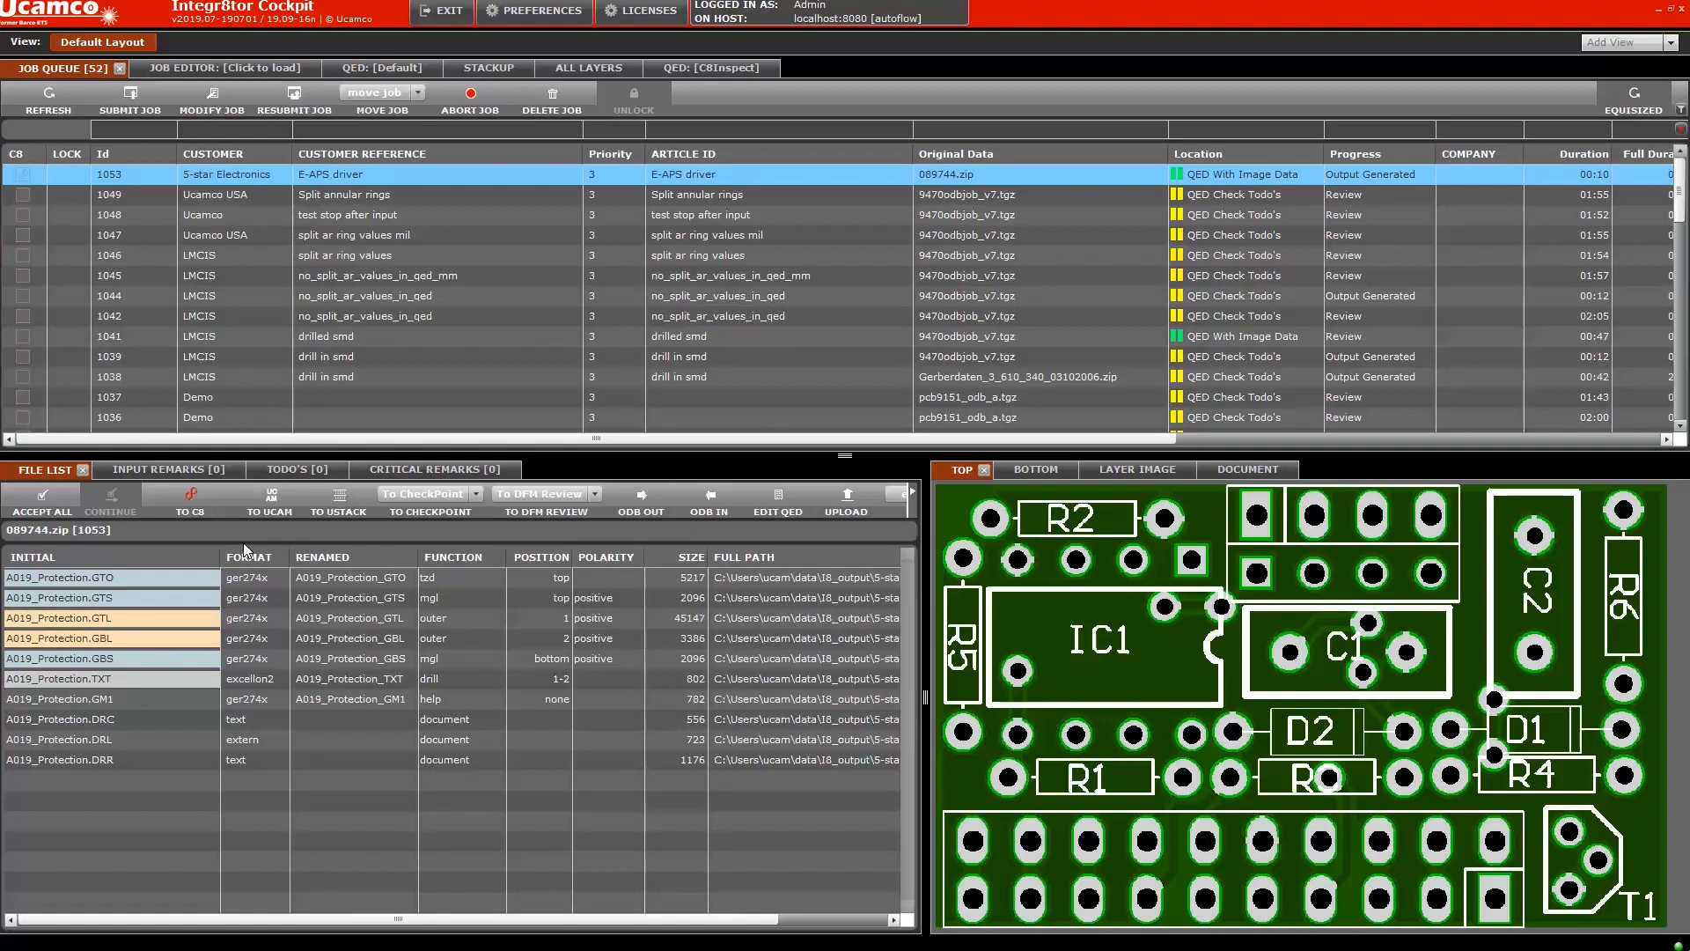
Send the job to Communic8tor and, after the connection error, open the C8Inspect account preferences
left_click(192, 495)
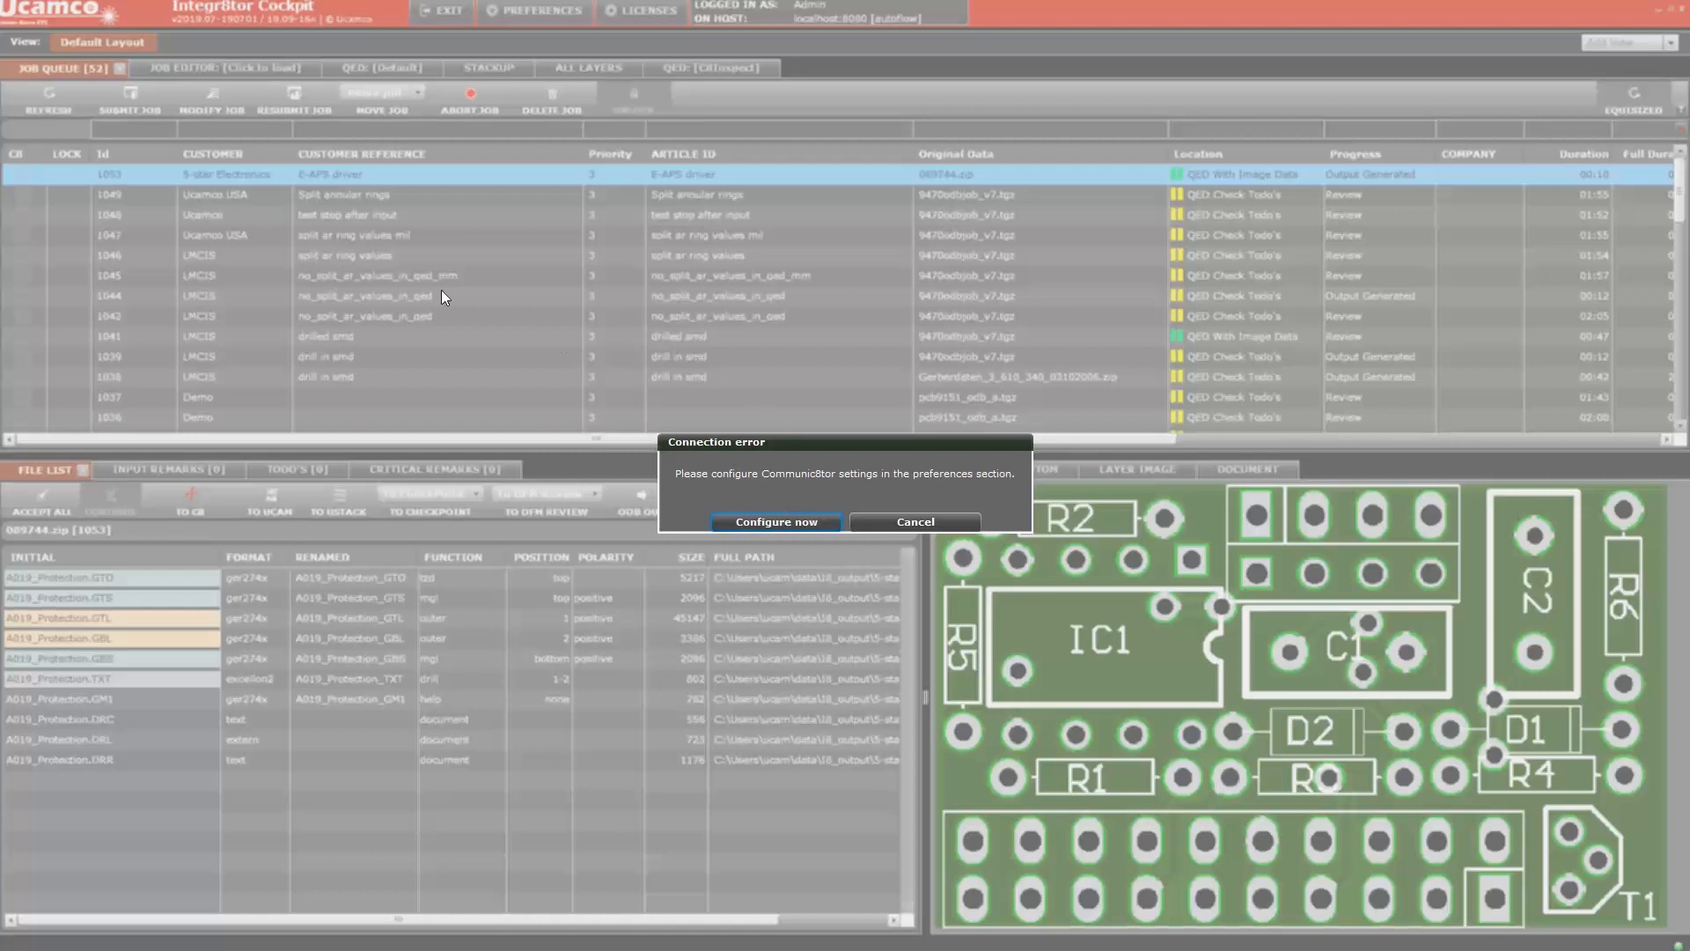
left_click(778, 521)
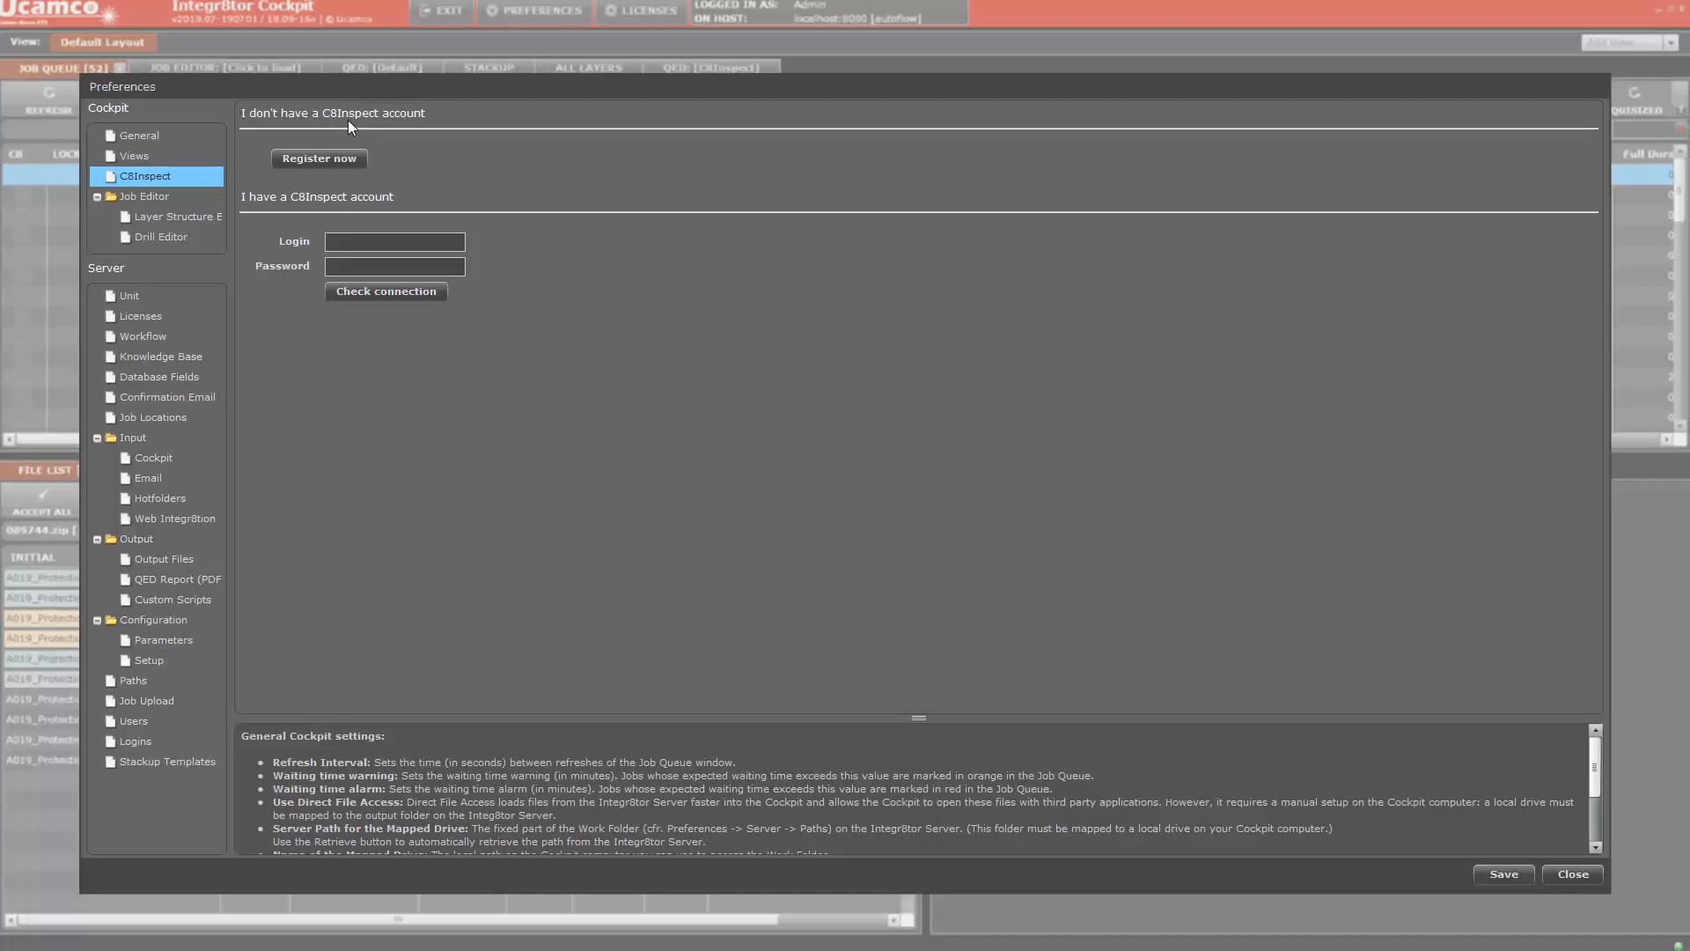
Start a new C8Inspect account registration and fill in the account e-mail address
left_click(318, 161)
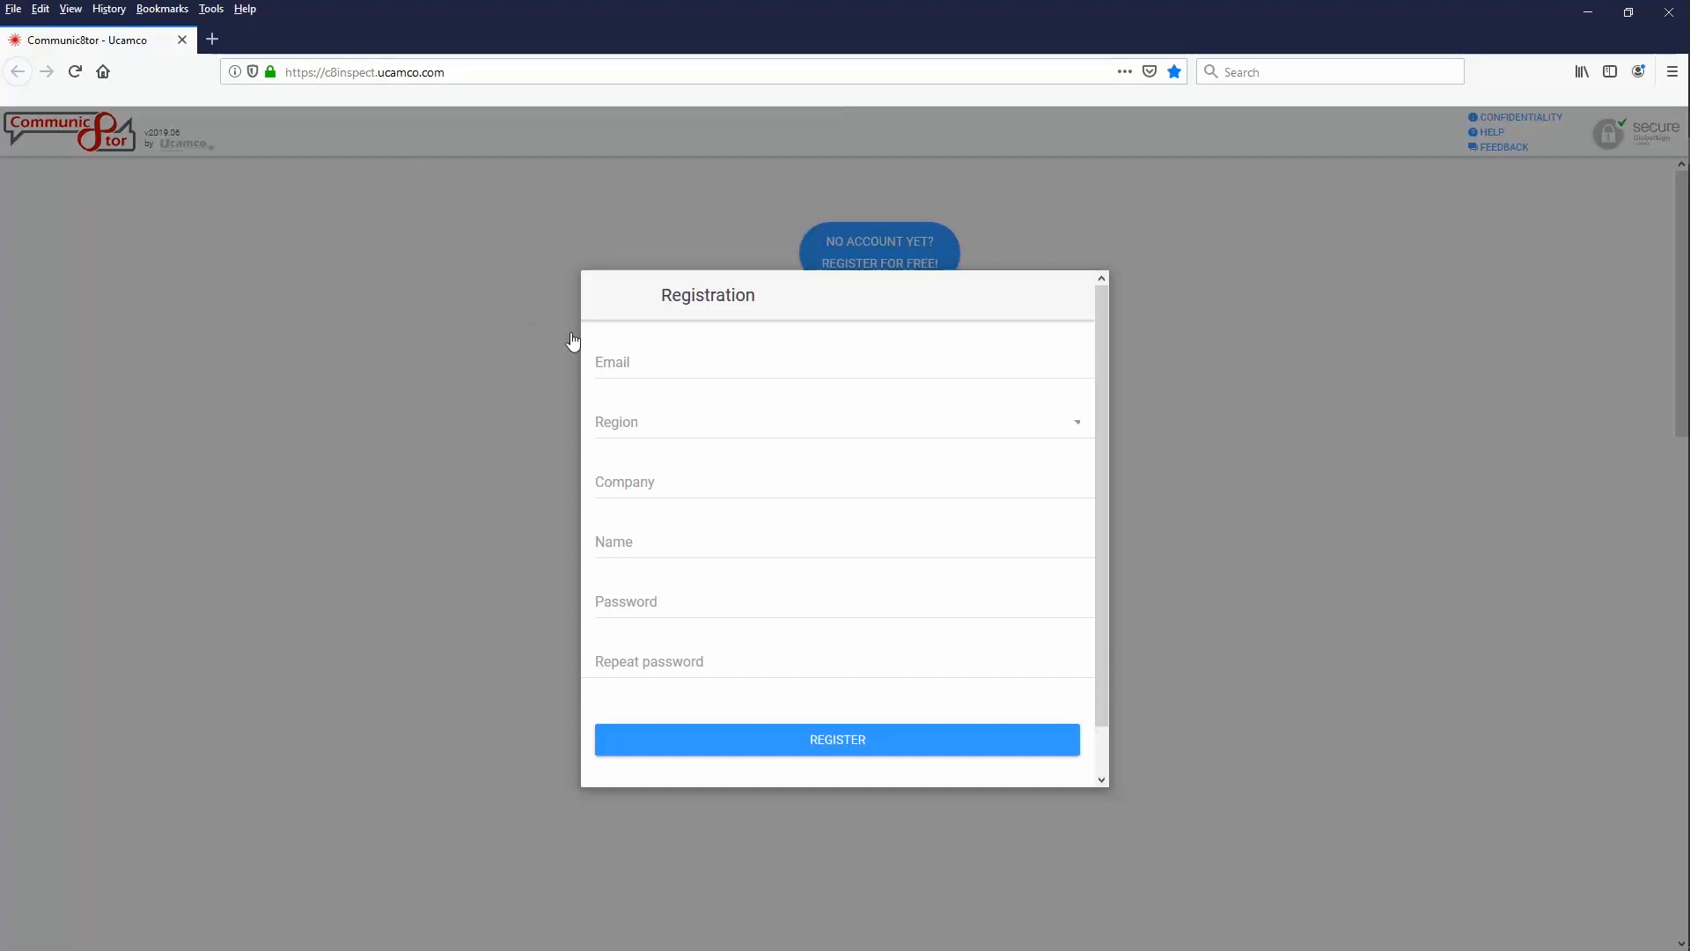
left_click(654, 368)
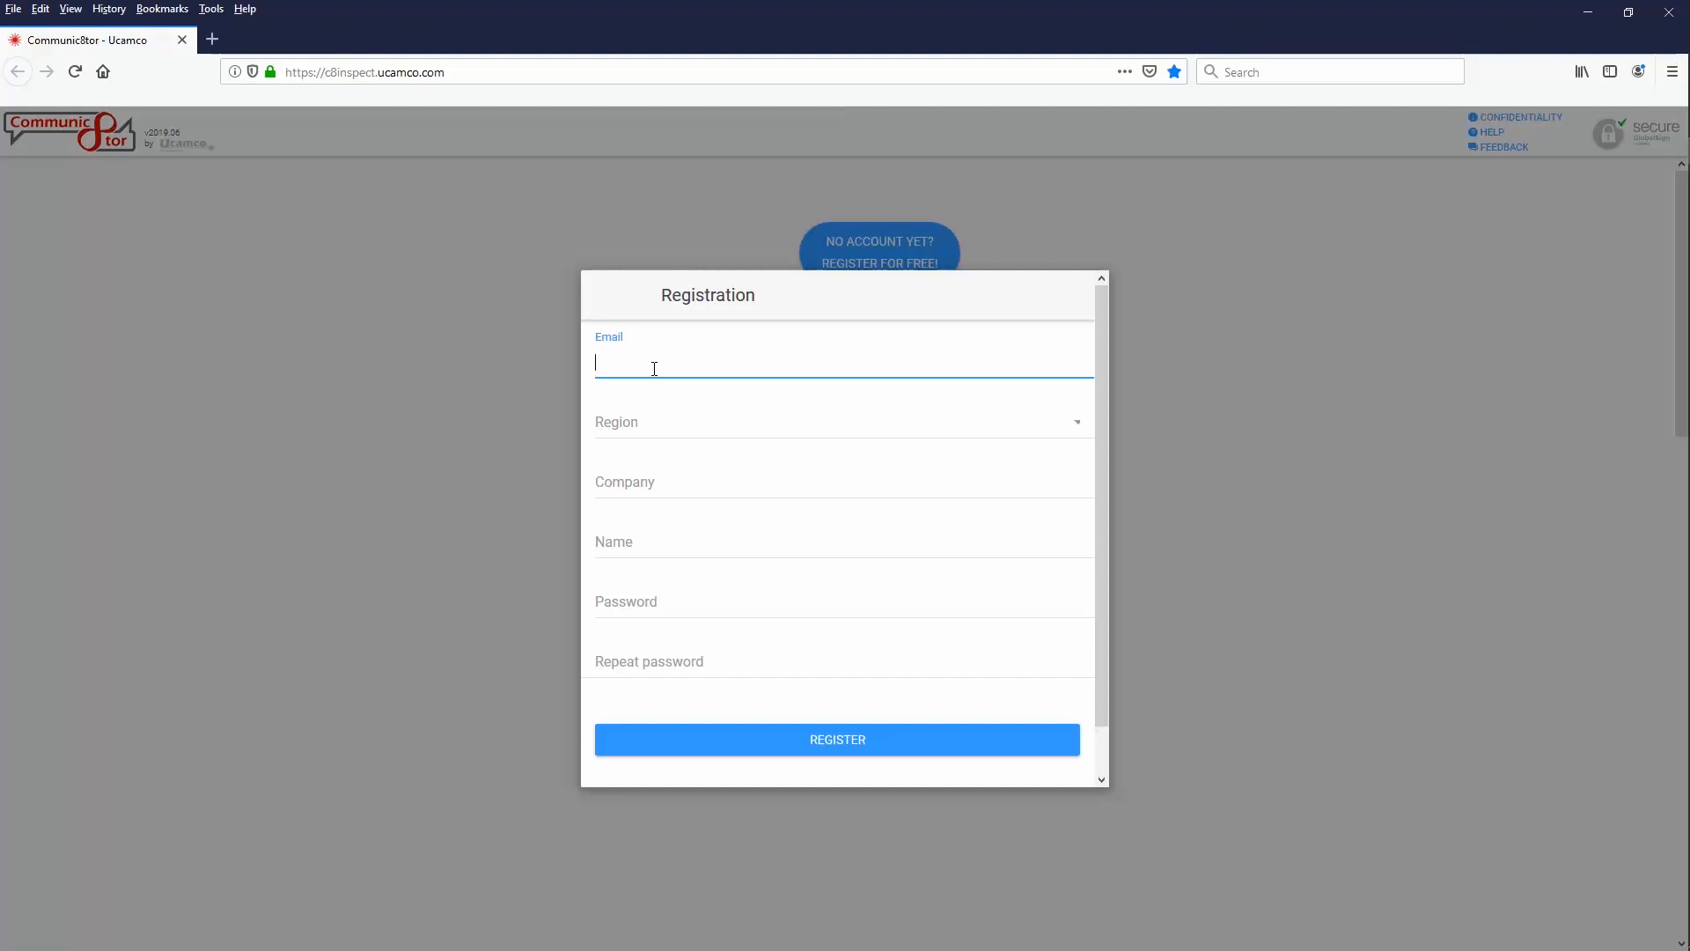
left_click(1077, 425)
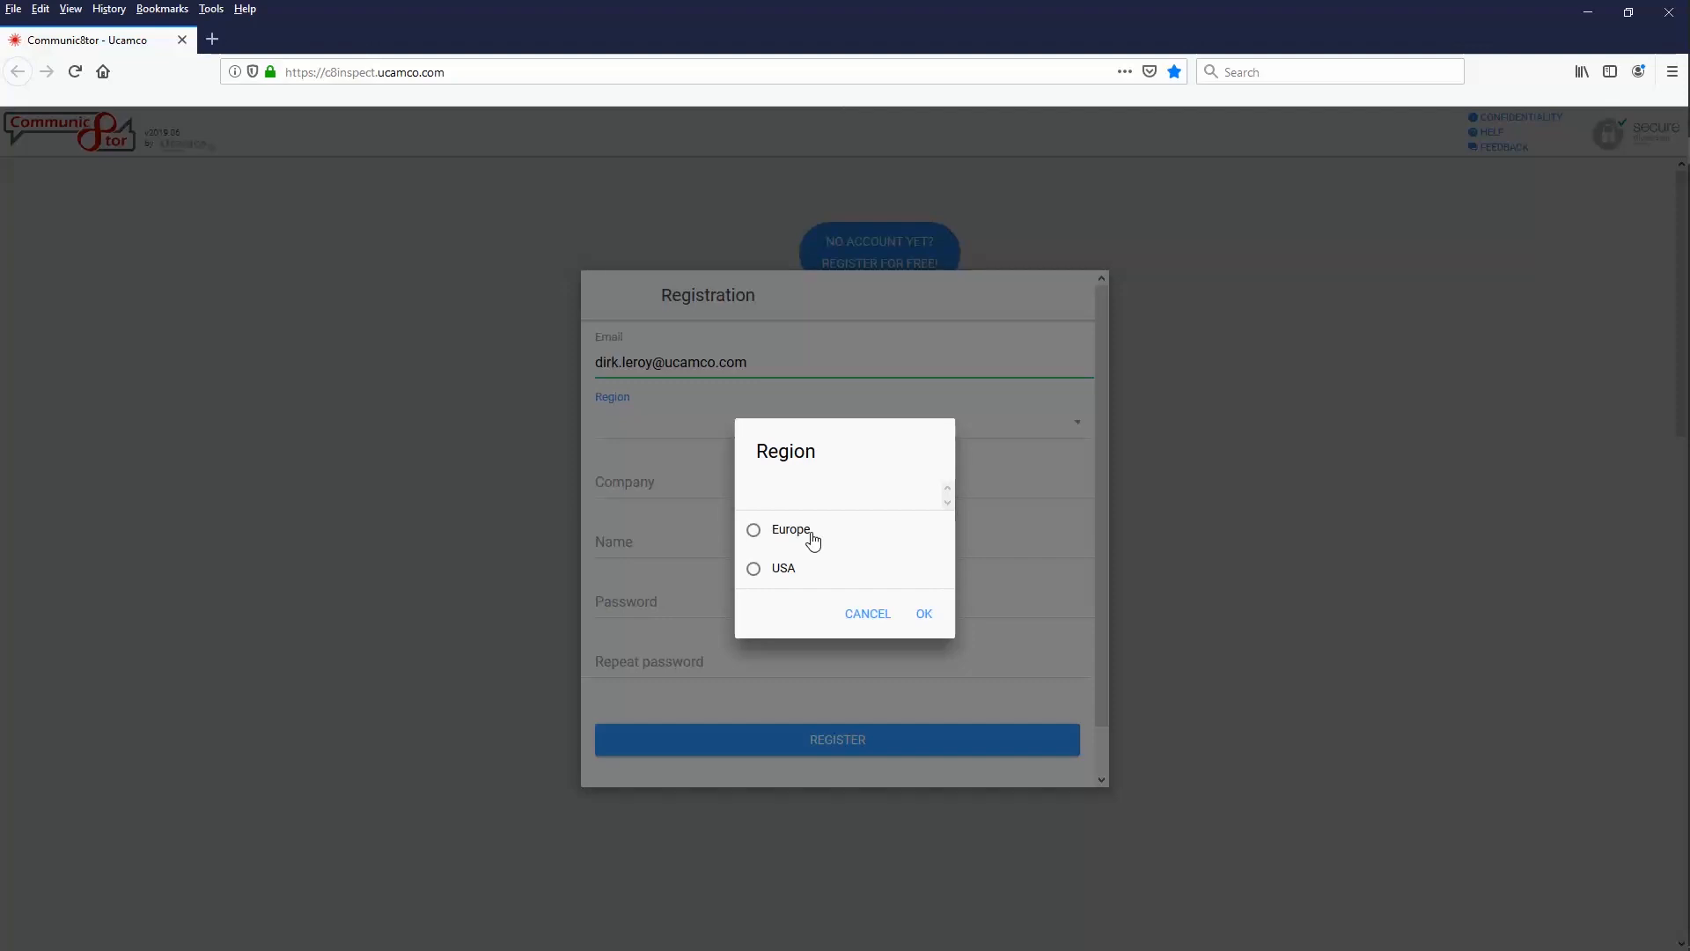
Choose Europe as the registration's region
left_click(757, 532)
left_click(923, 613)
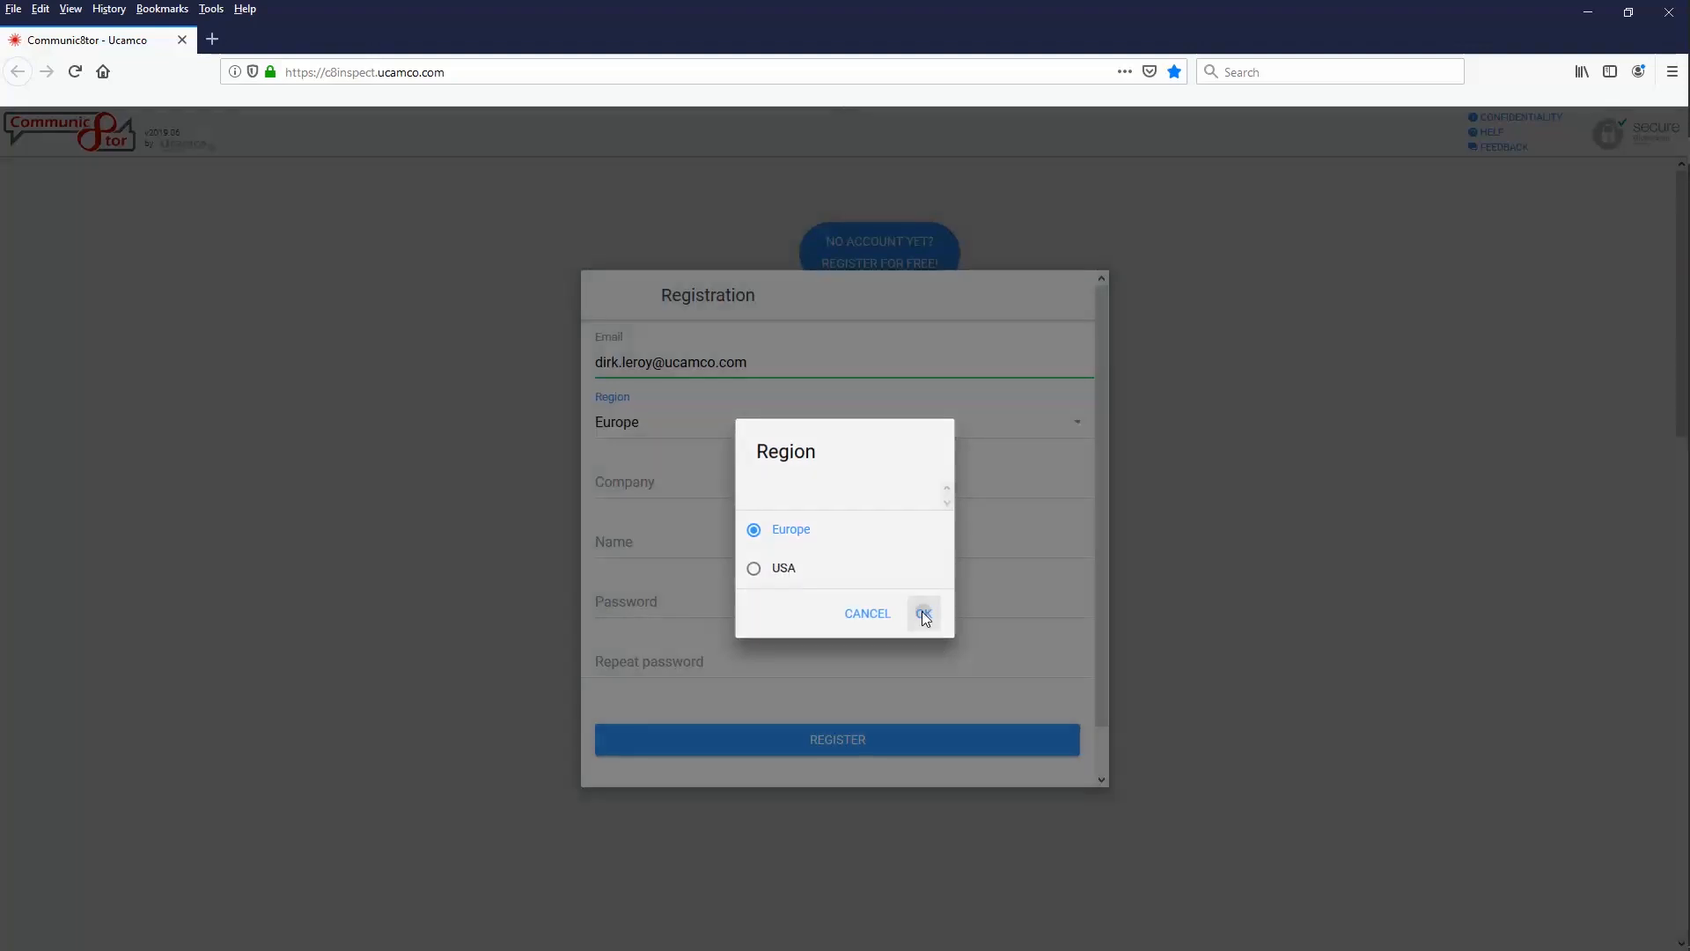
left_click(699, 481)
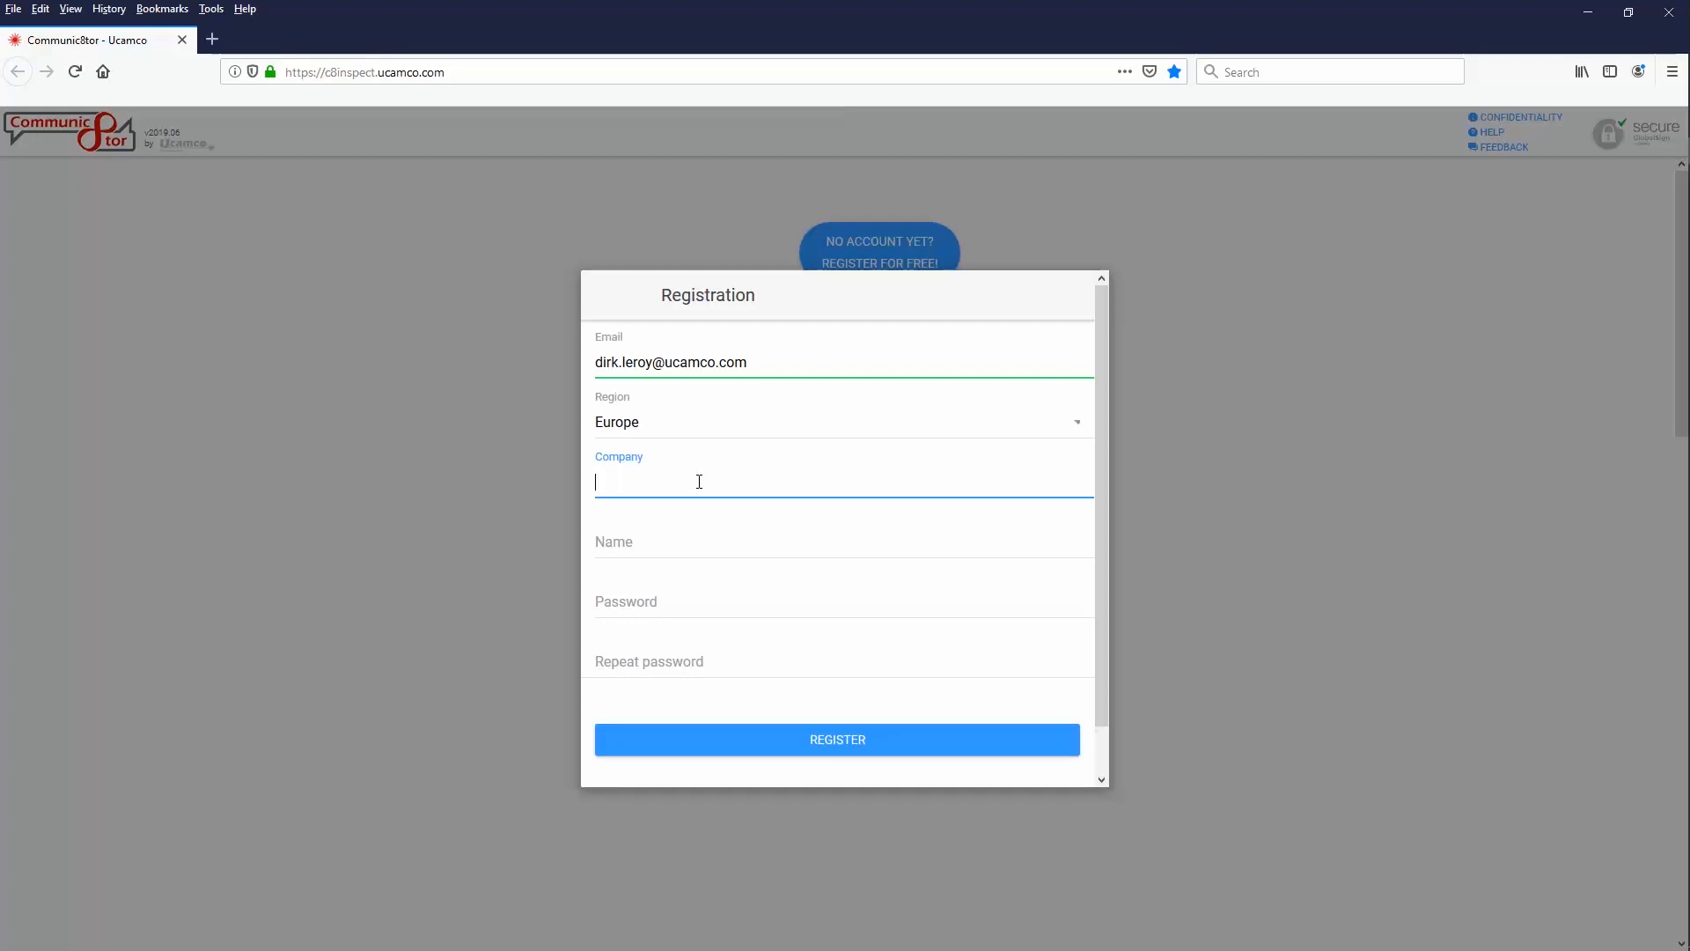
Enter company PCB Fab Ltd., the contact's full name and a password twice, then submit the registration
type("PCB Fab Ltd.")
left_click(699, 535)
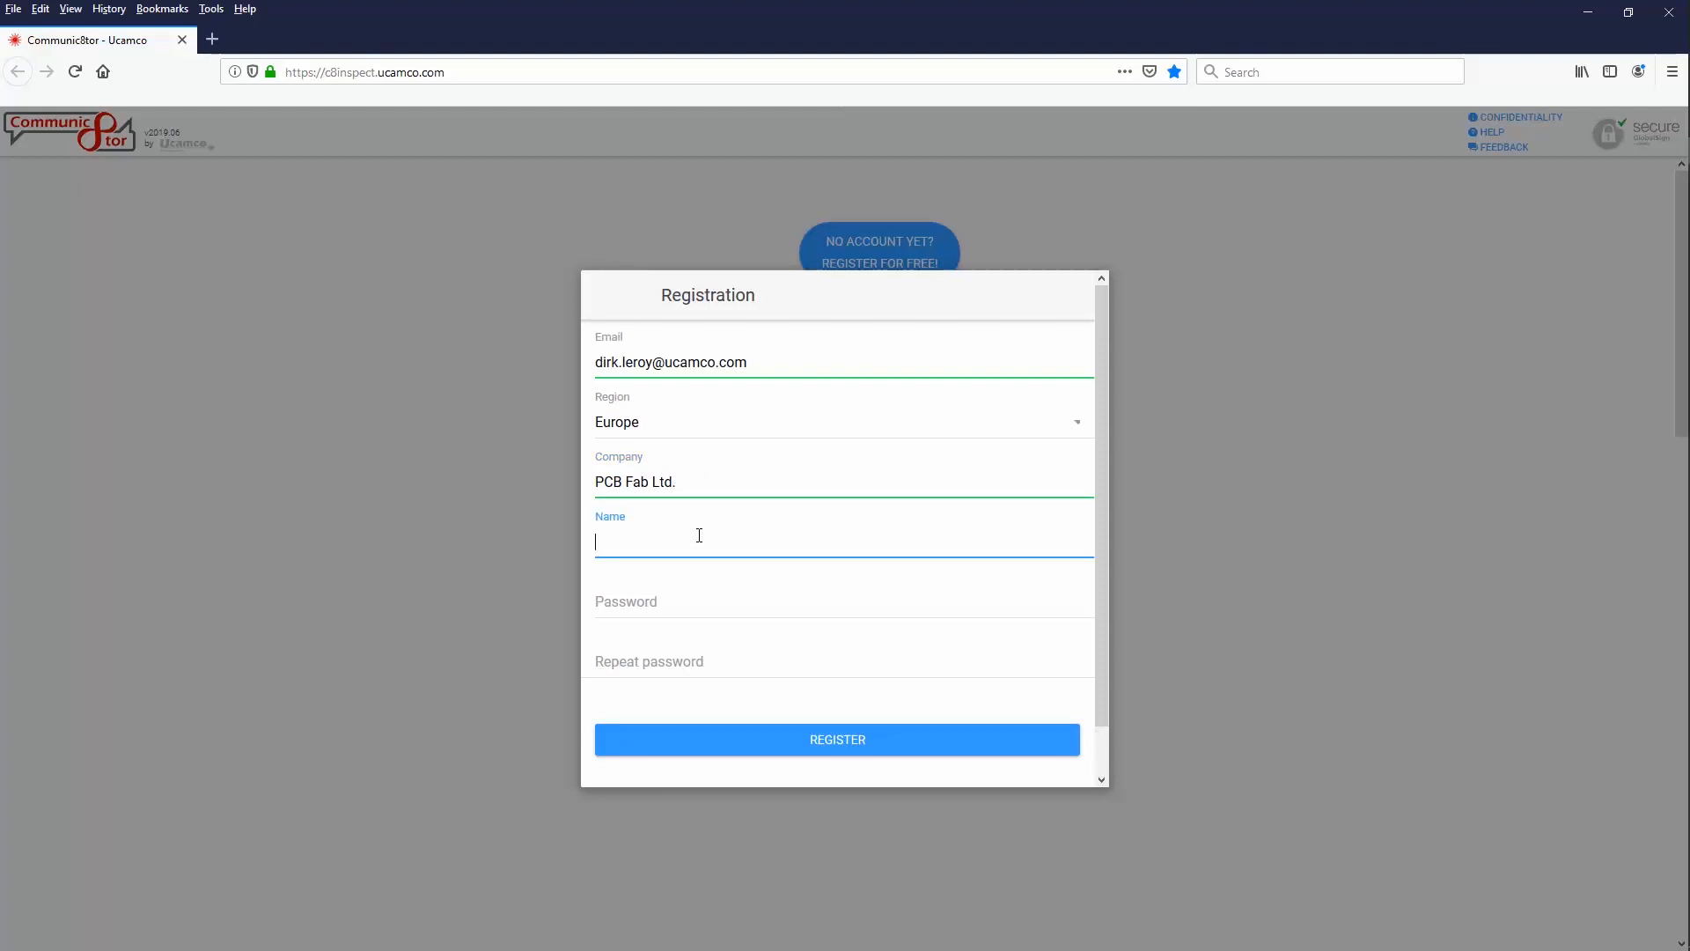
key("Tab")
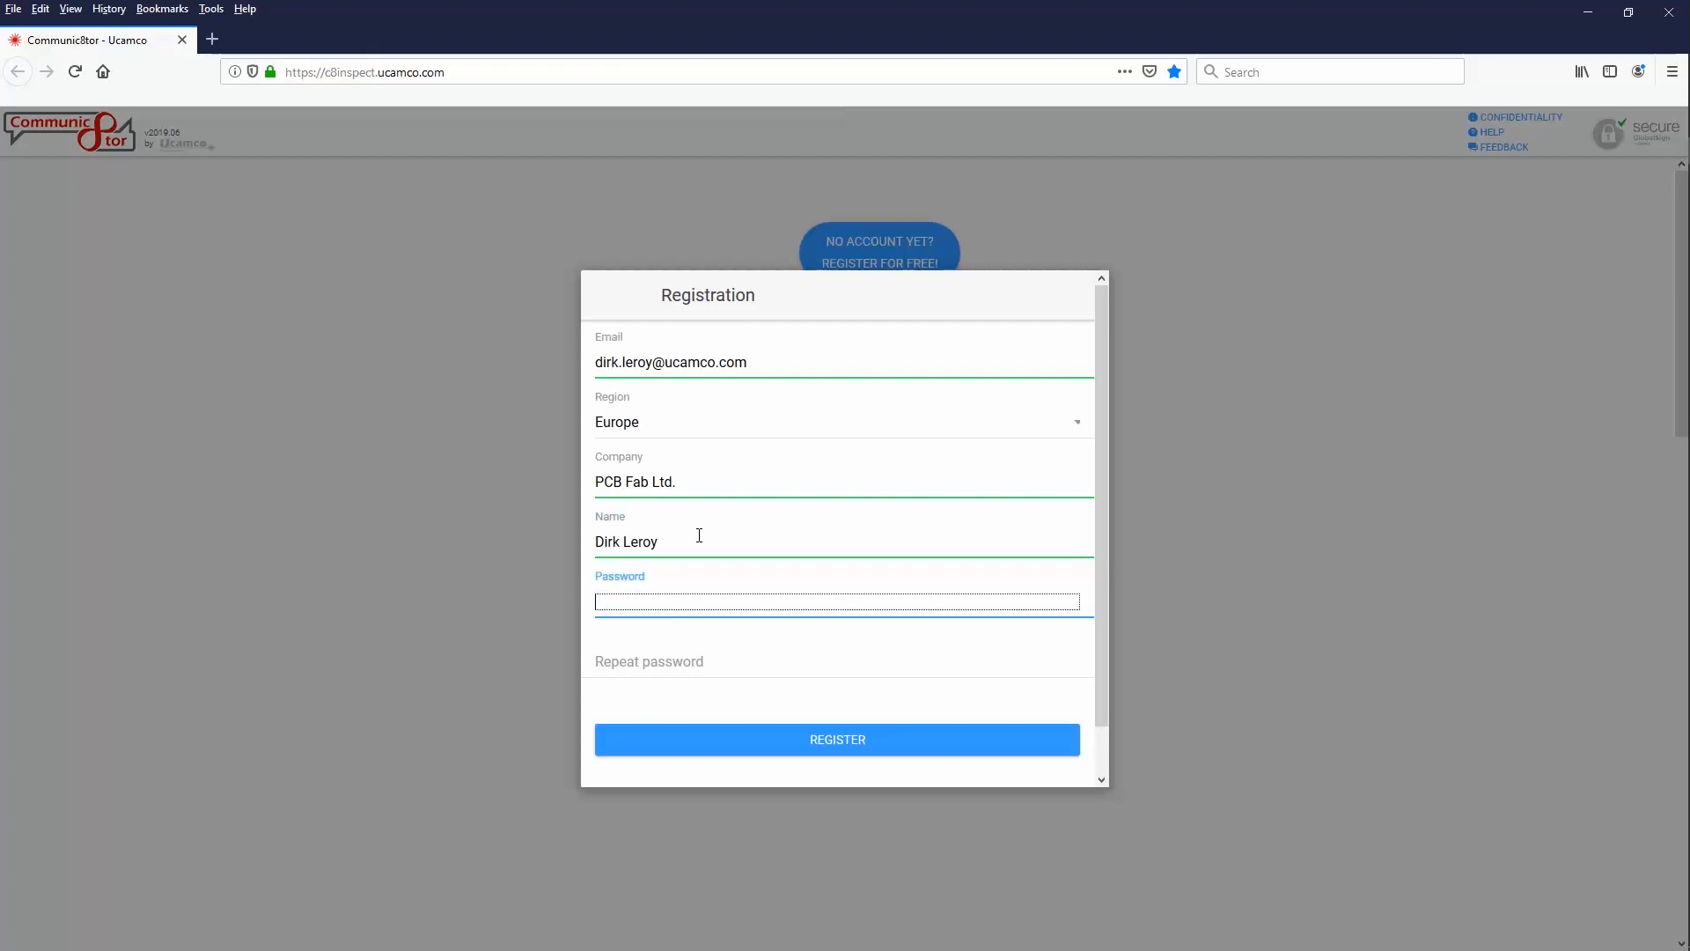
type("•••")
left_click(668, 657)
type("•••")
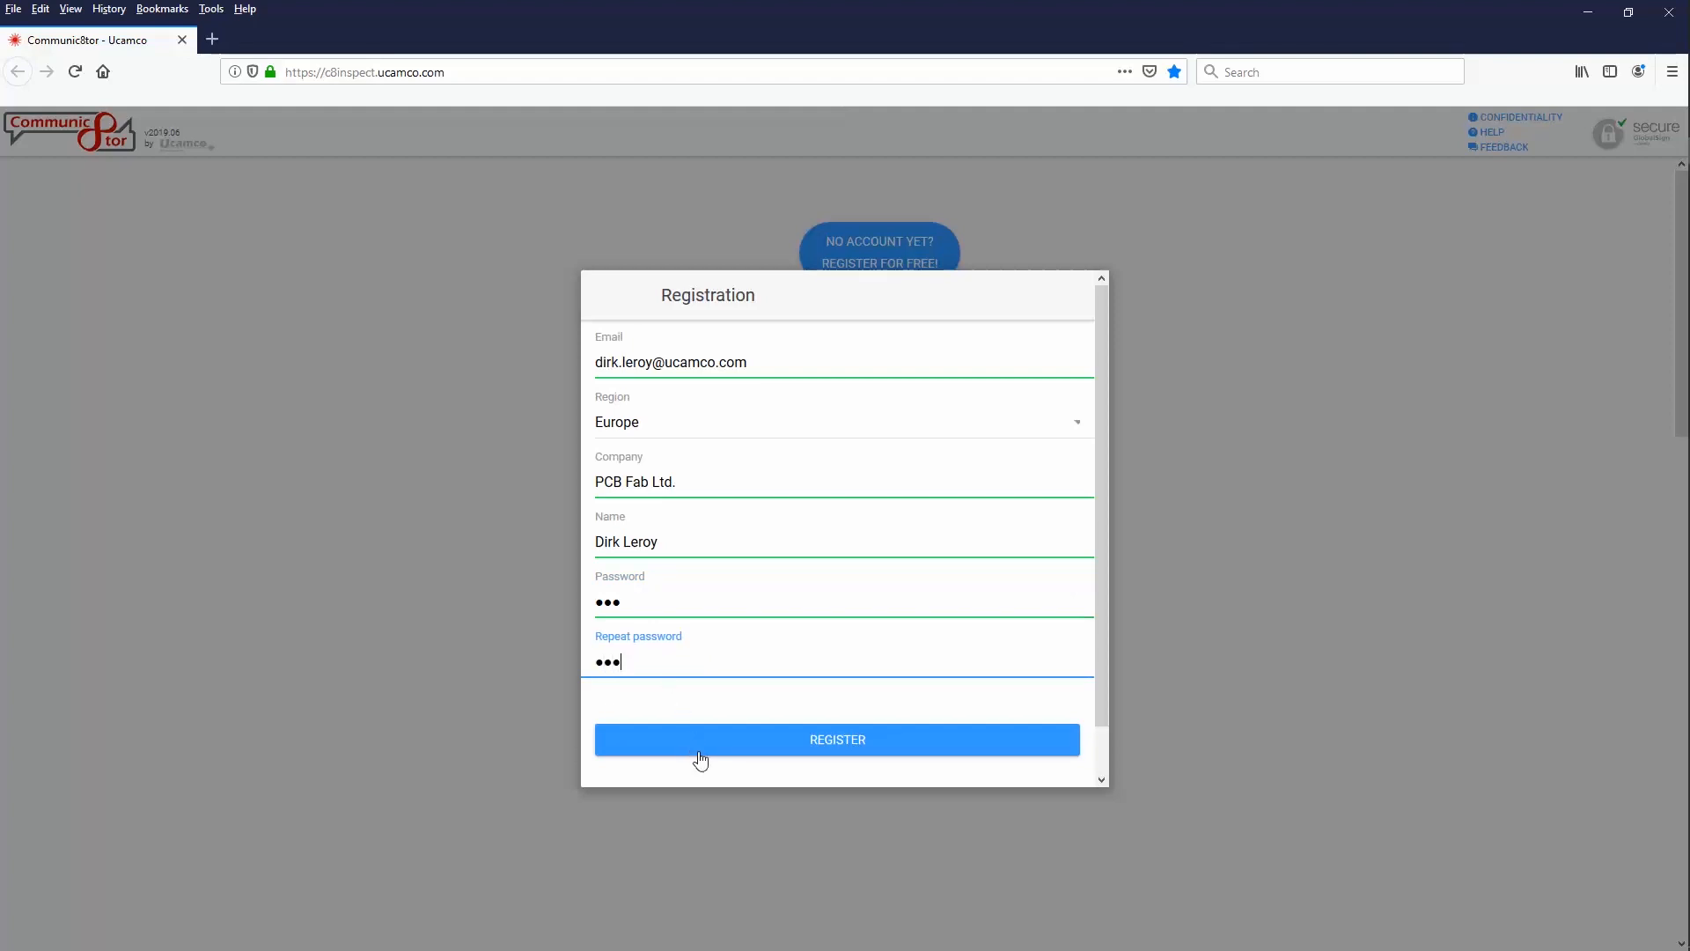
left_click(700, 748)
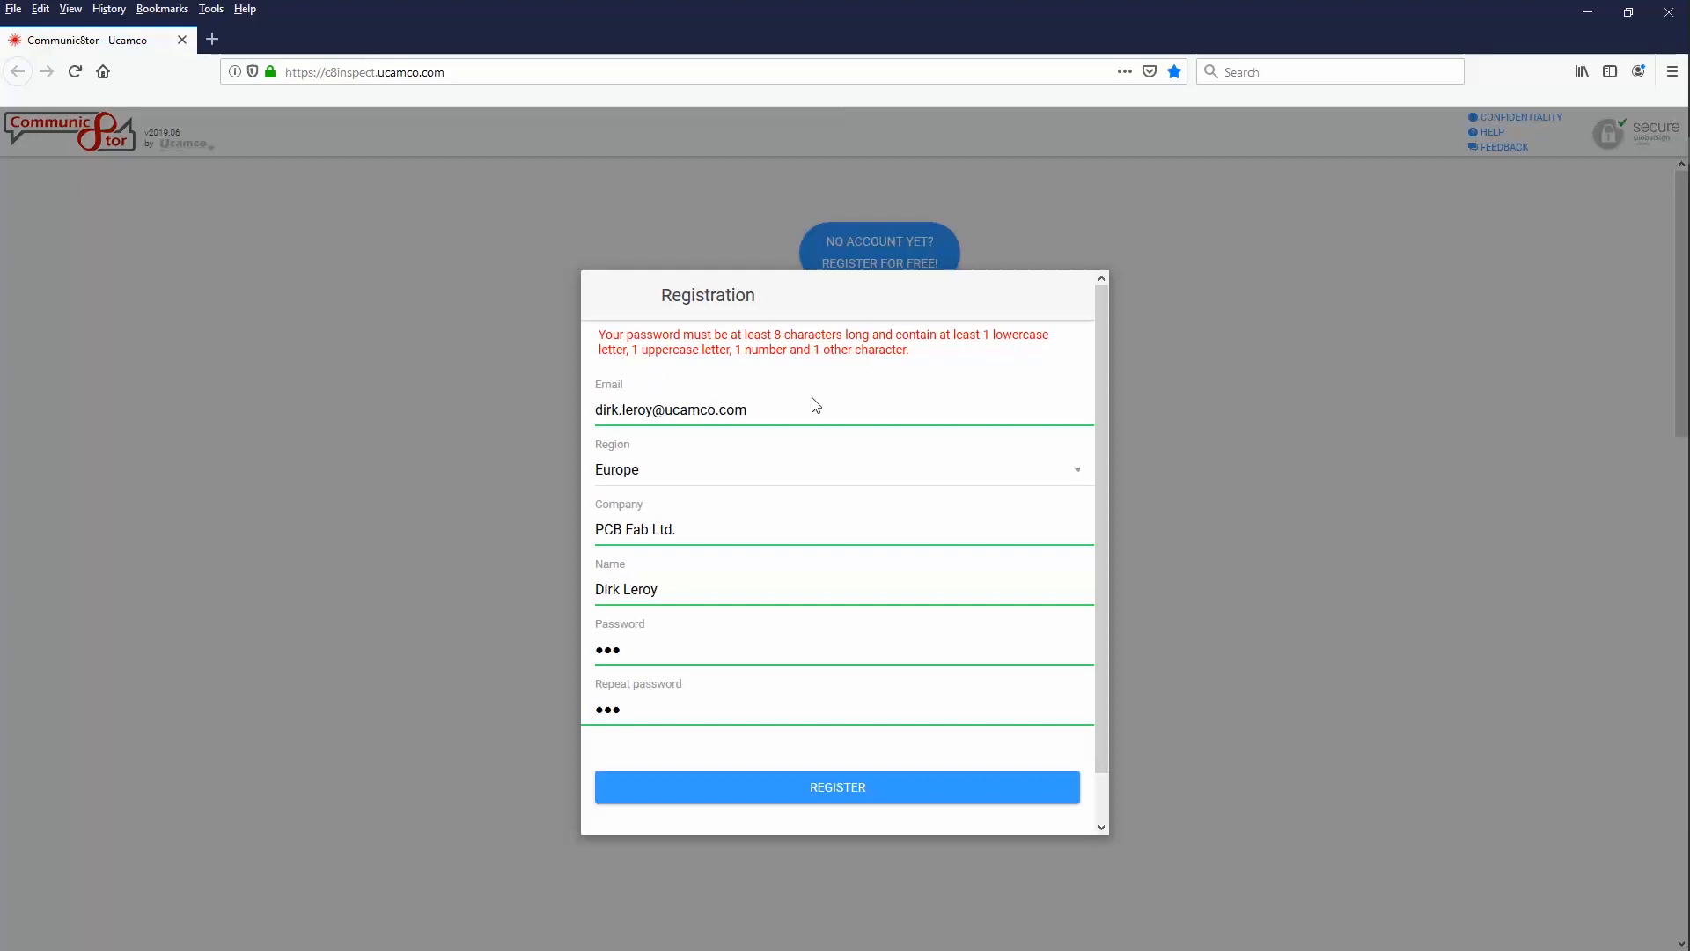
Replace the rejected password with a longer one in both password fields and resubmit
left_click(654, 647)
key("BackSpace")
key("BackSpace")
key("BackSpace")
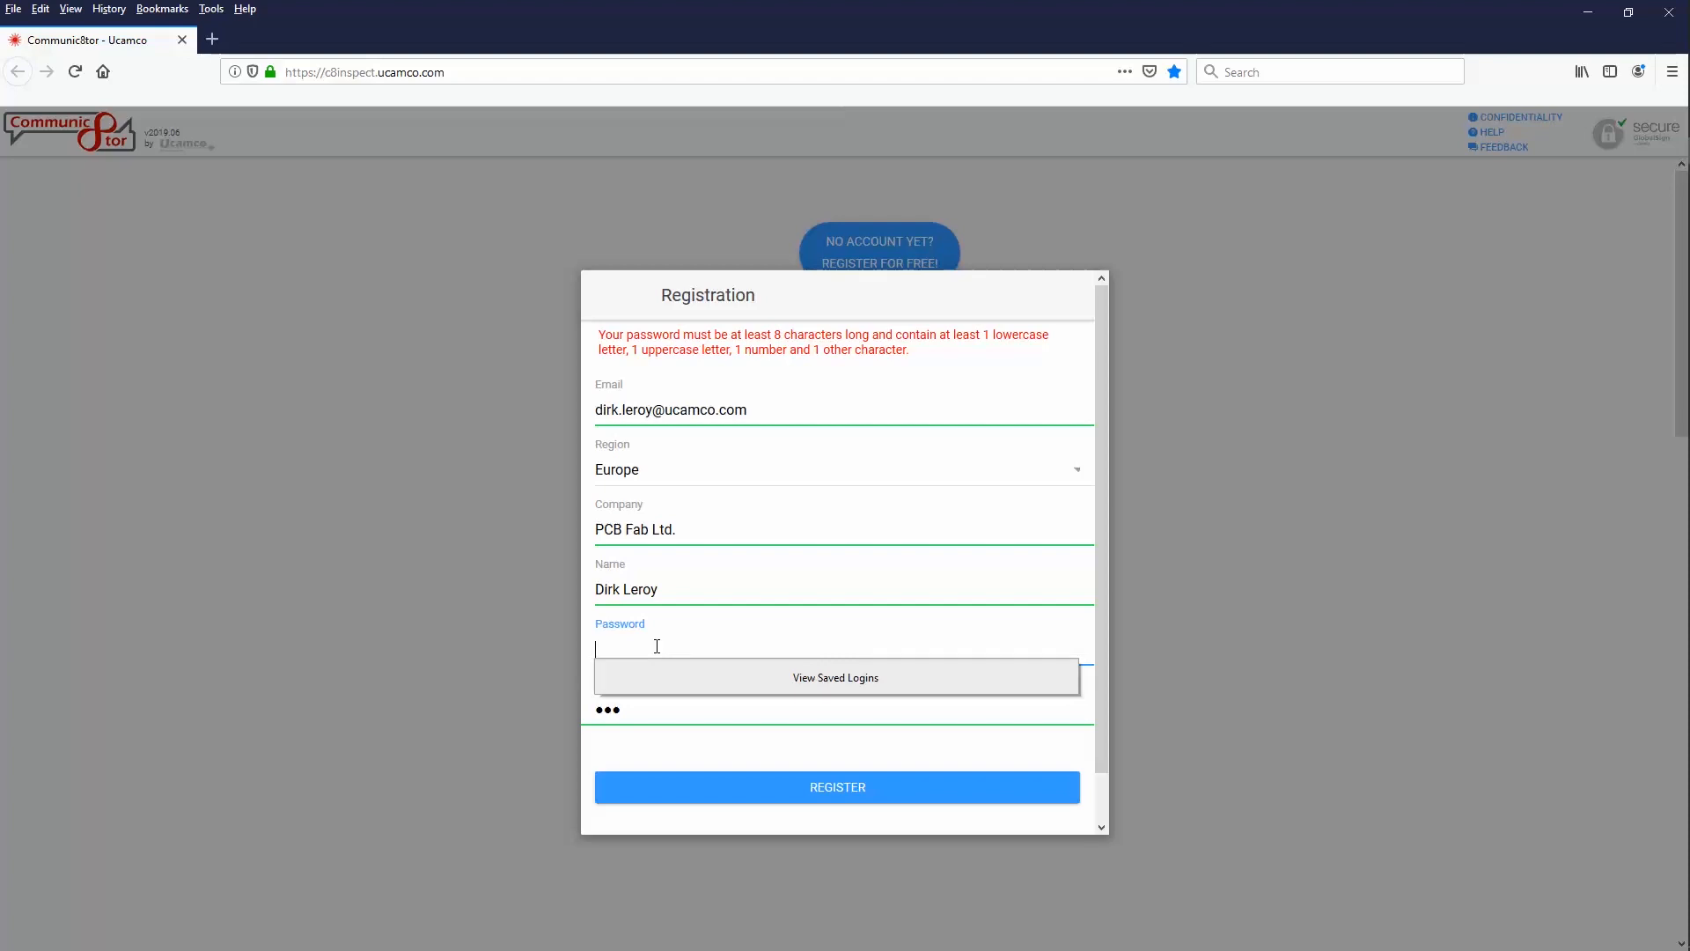
type("•••••")
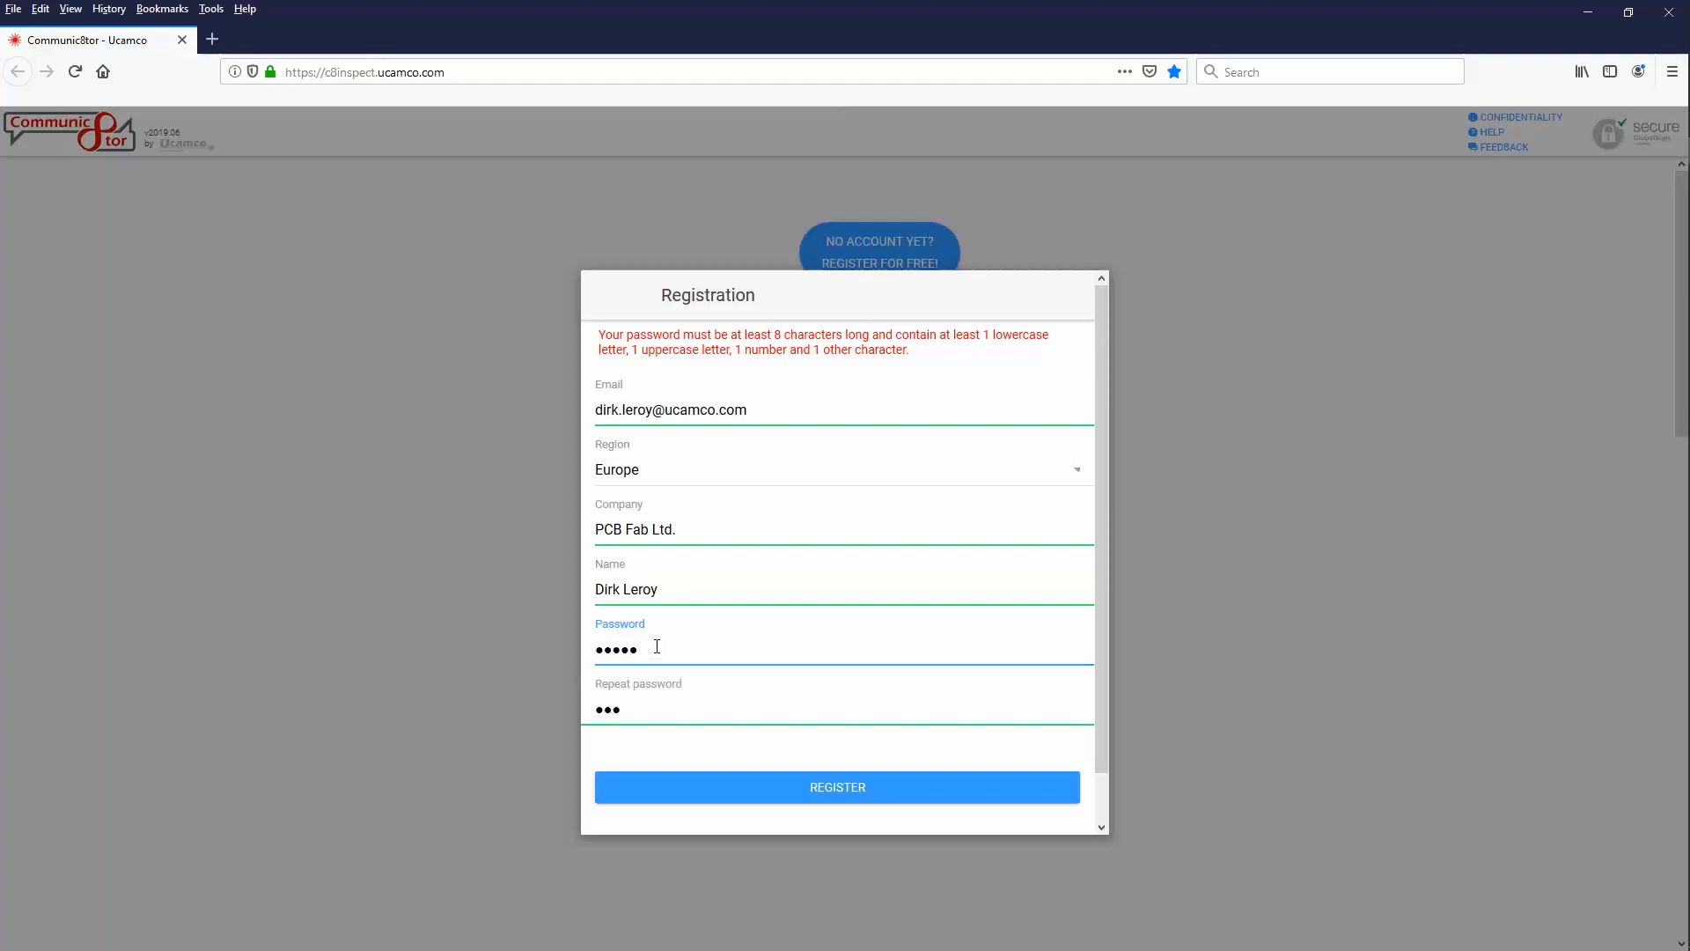
type("•••••")
left_click(660, 707)
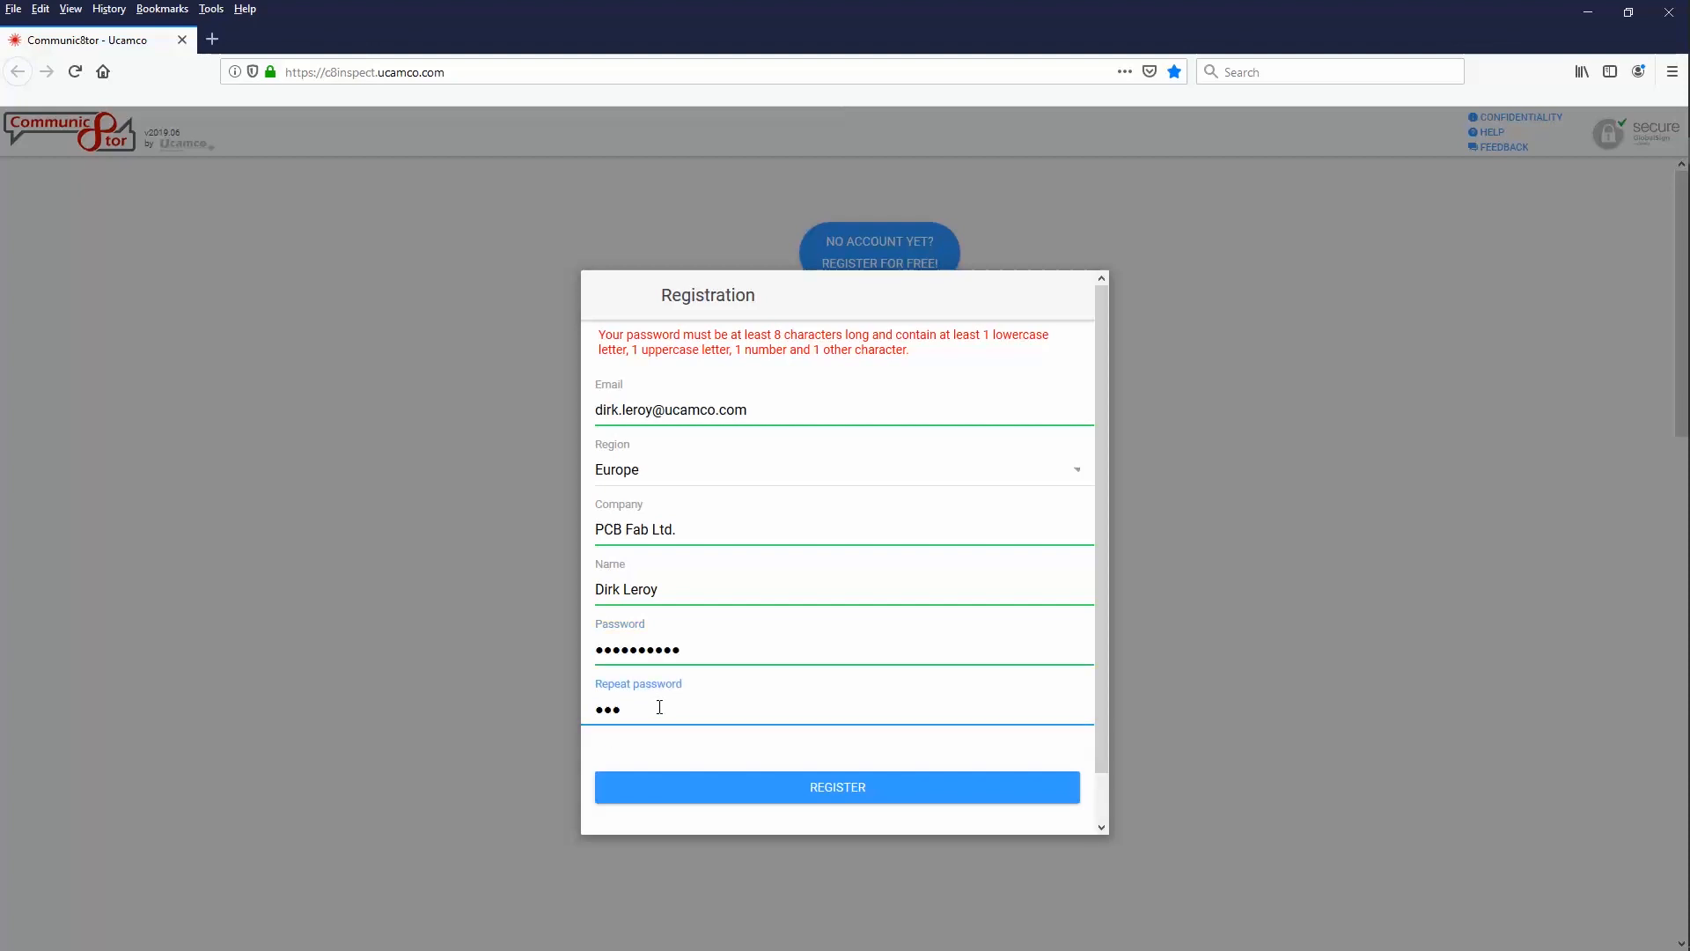
key("BackSpace")
key("BackSpace")
key("BackSpace")
type("••••••••••")
left_click(832, 789)
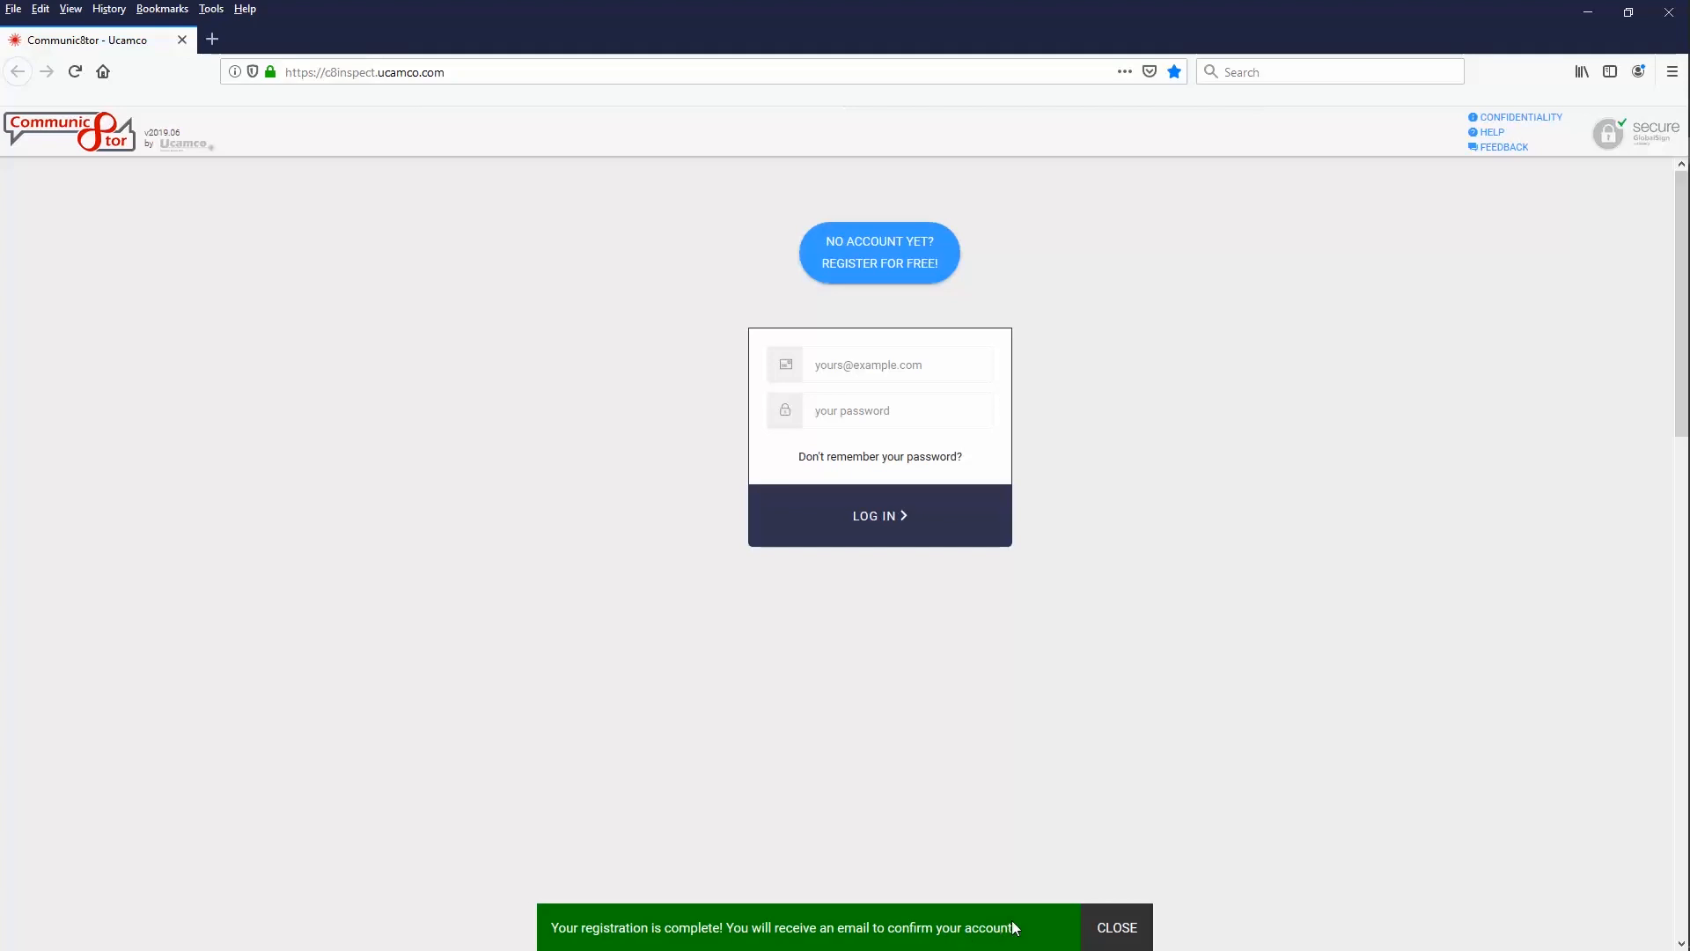
Dismiss the registration-complete notice and leave the Communic8tor page
left_click(1118, 929)
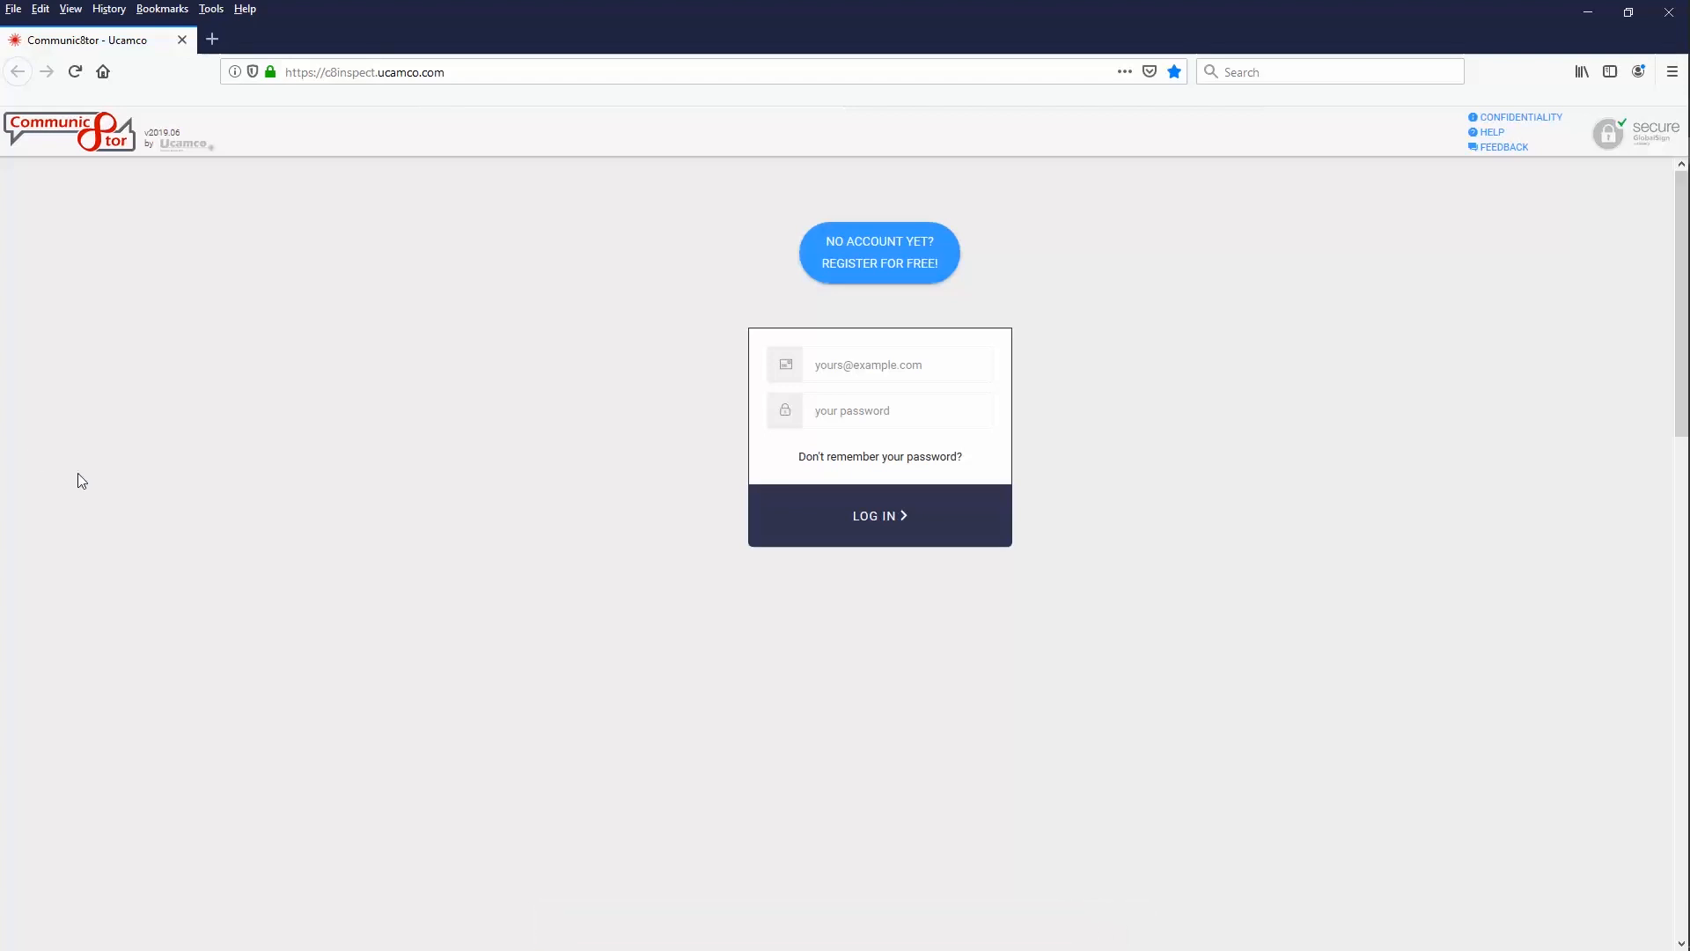
left_click(182, 40)
left_click(956, 446)
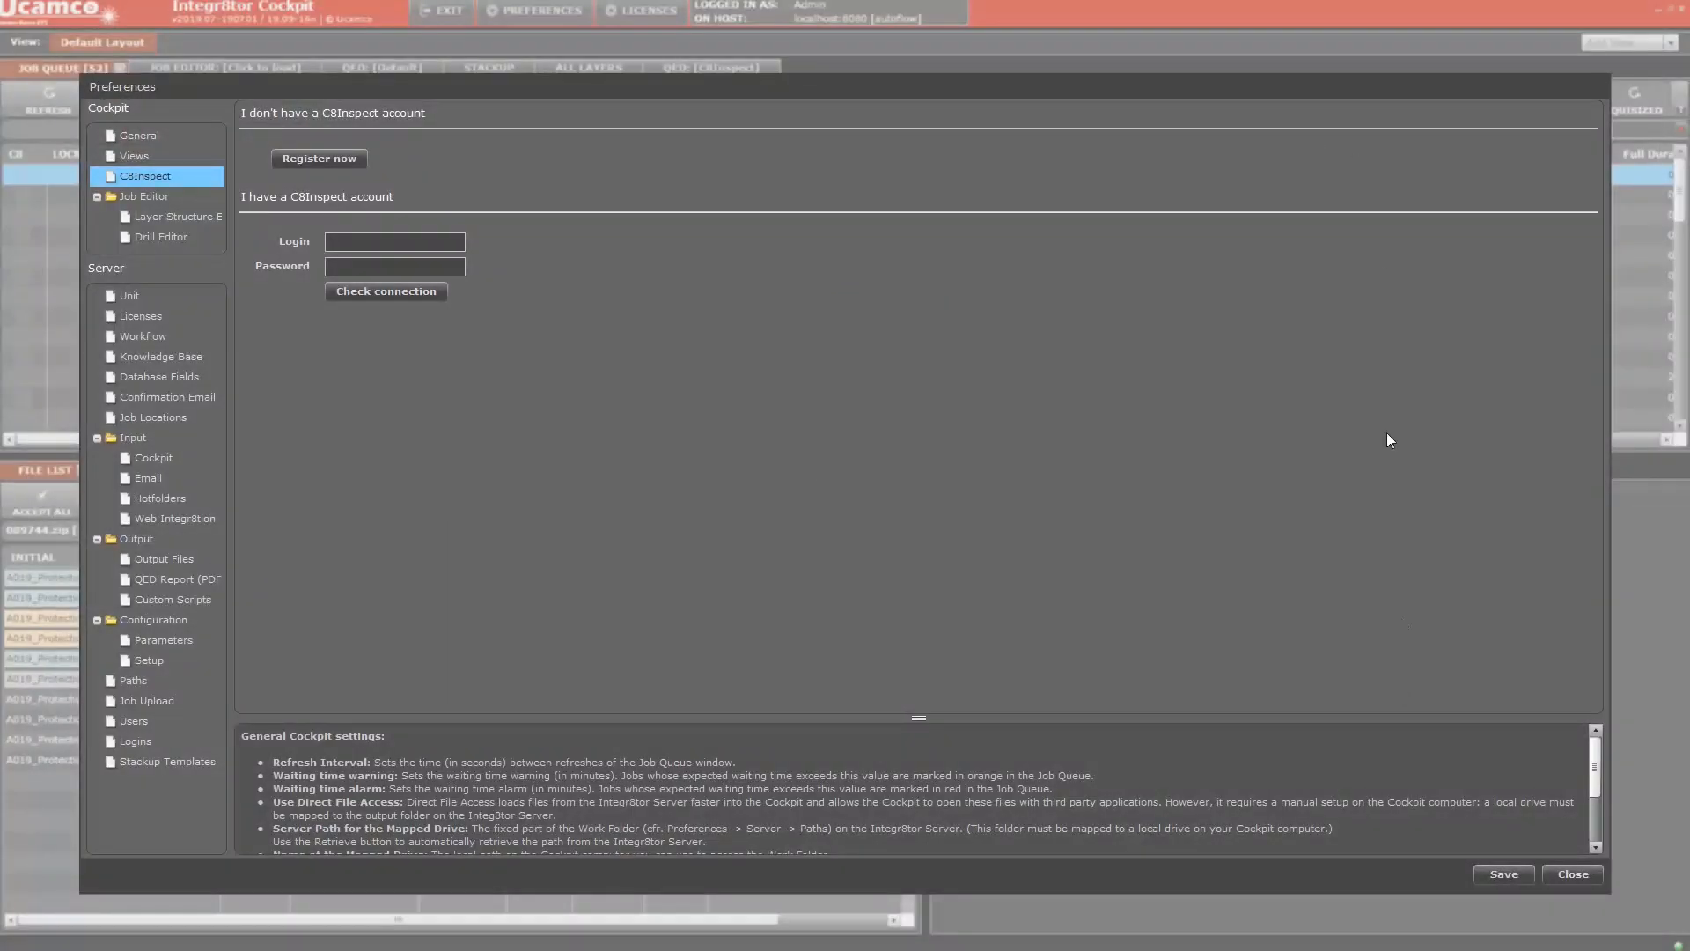
key("super")
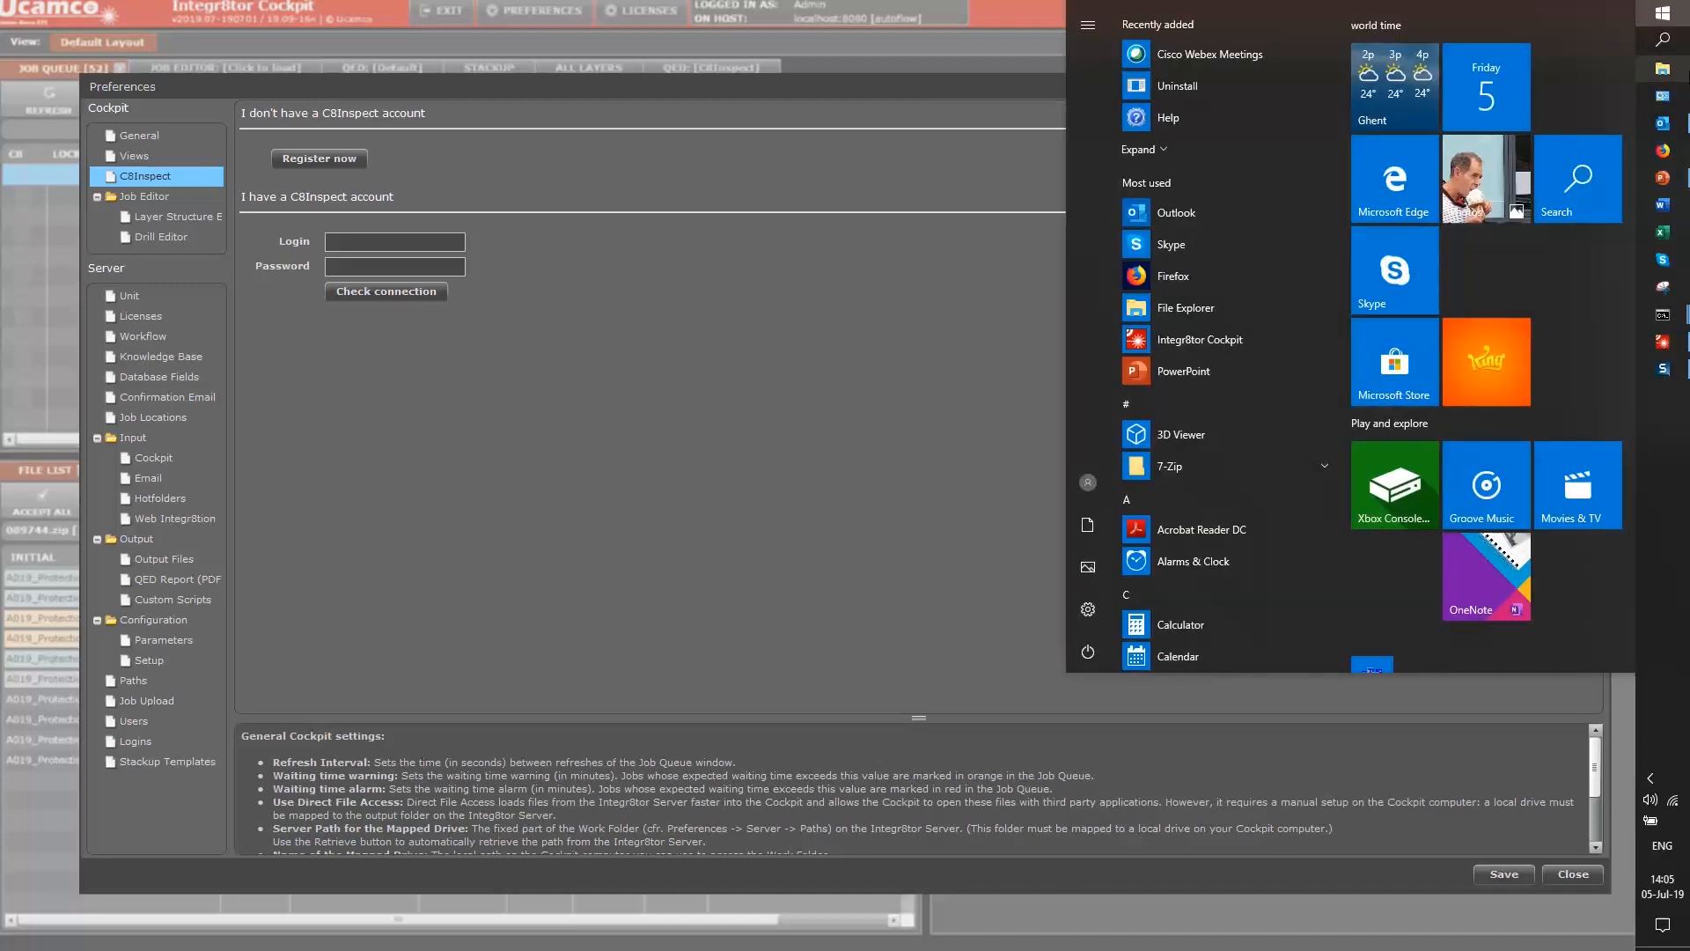
Launch Outlook and open the 'Welcome to C8Inspect!' e-mail in the C8Inspect folder
left_click(1681, 123)
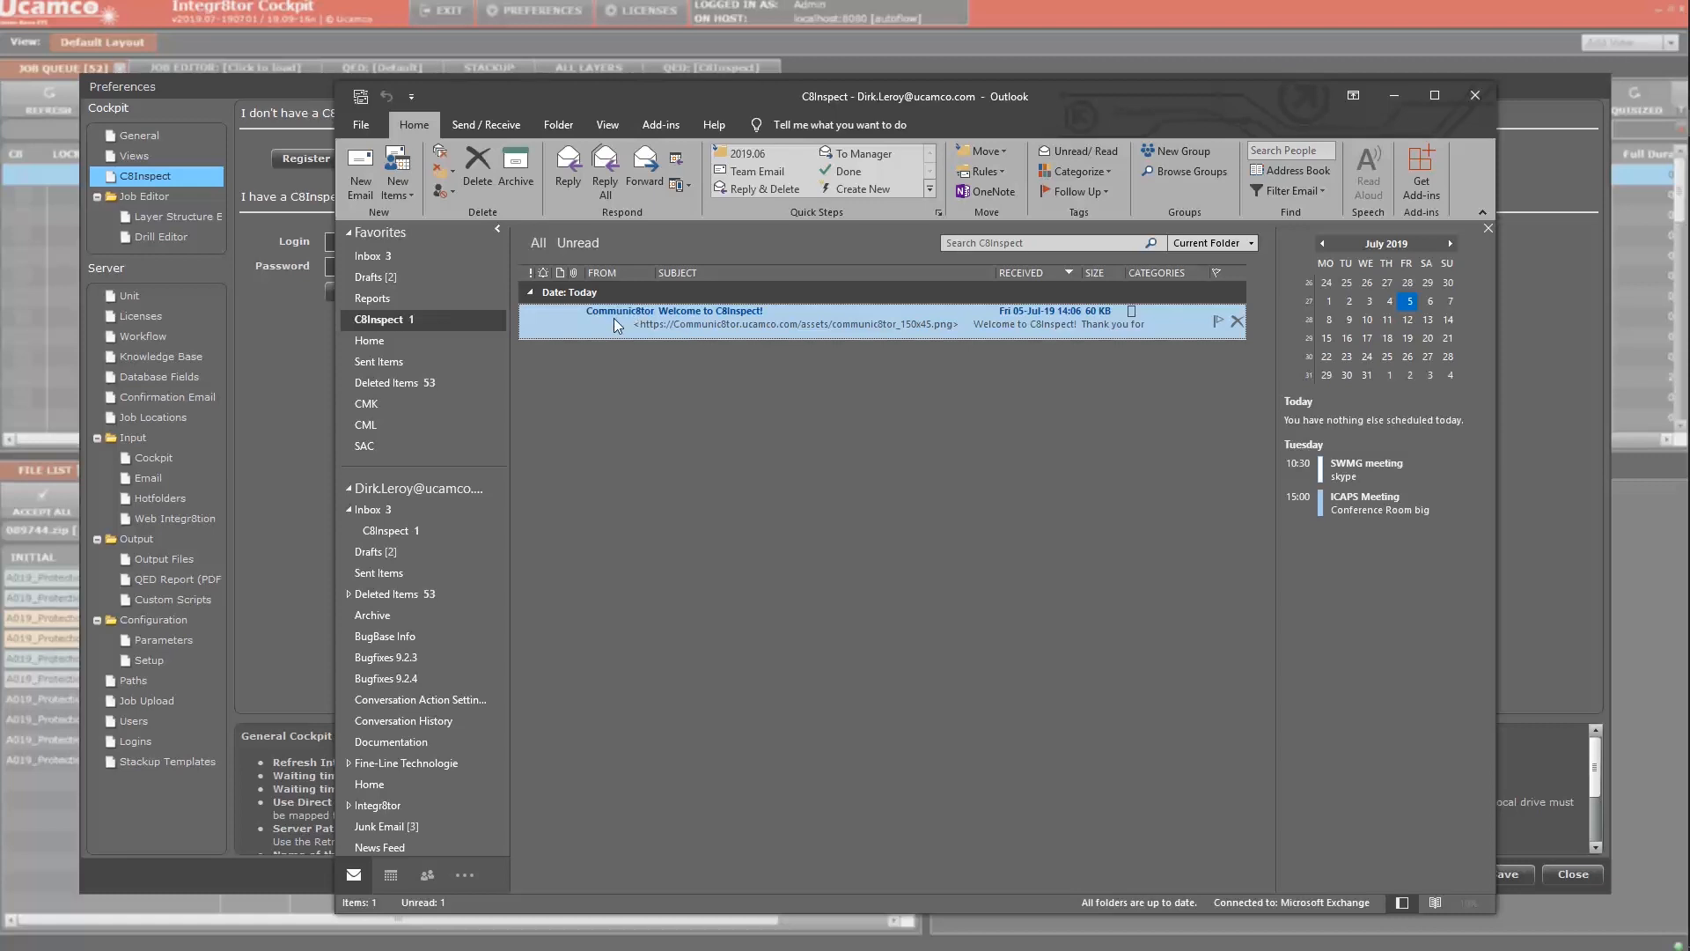
left_click(373, 256)
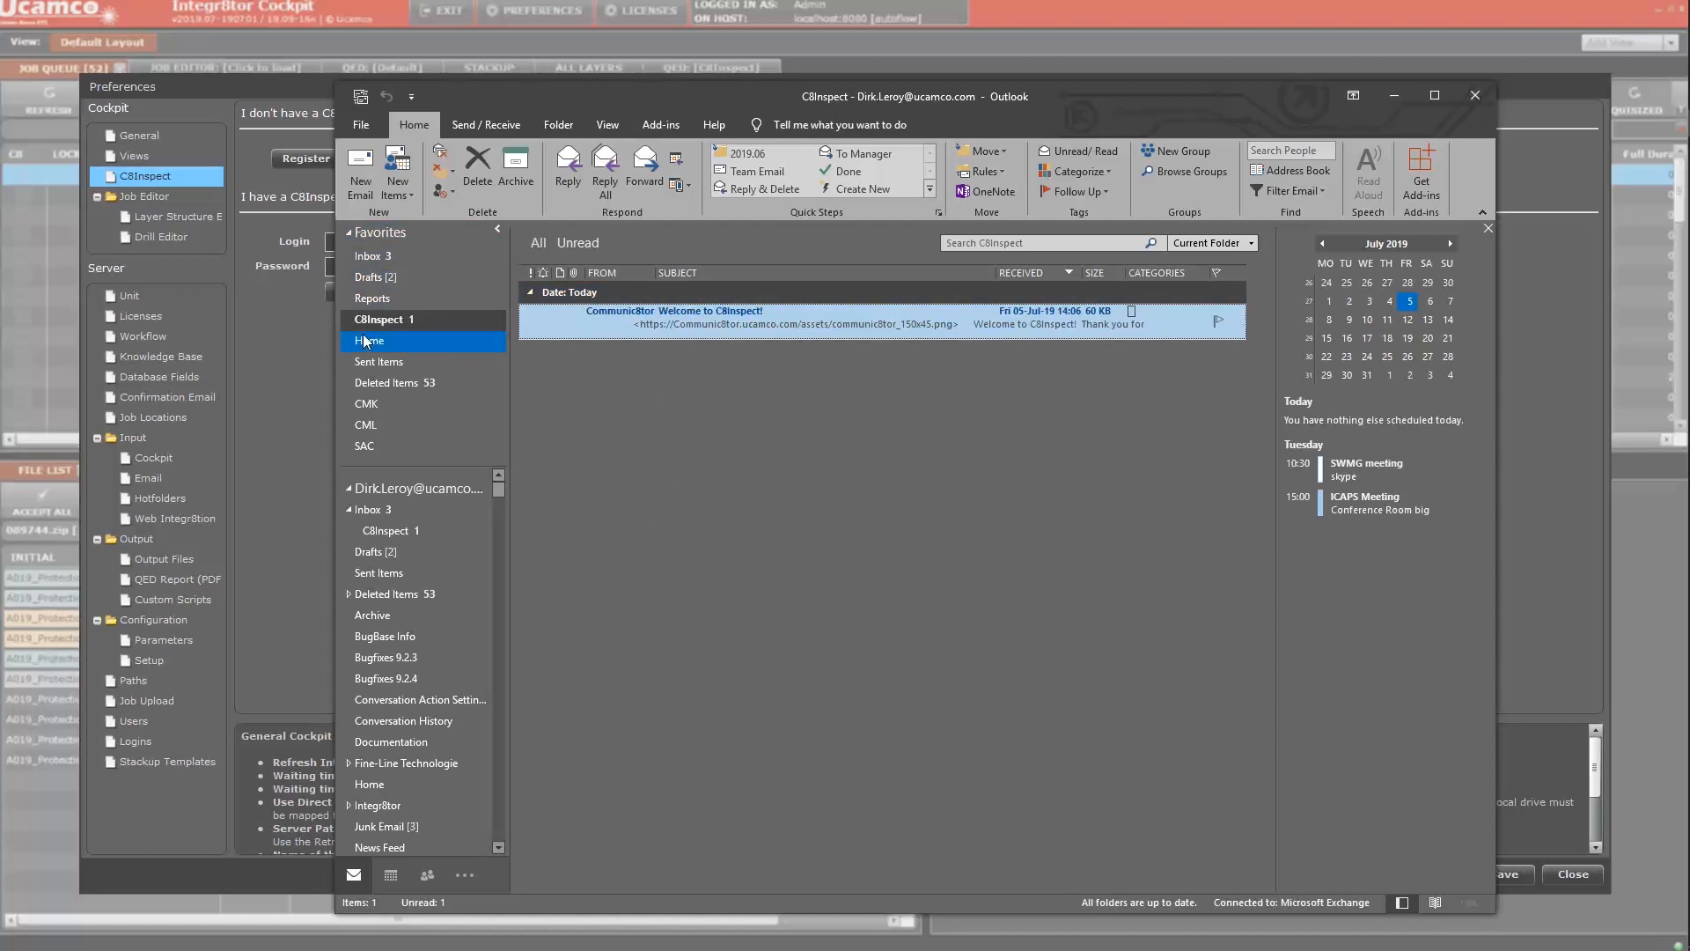
double_click(709, 319)
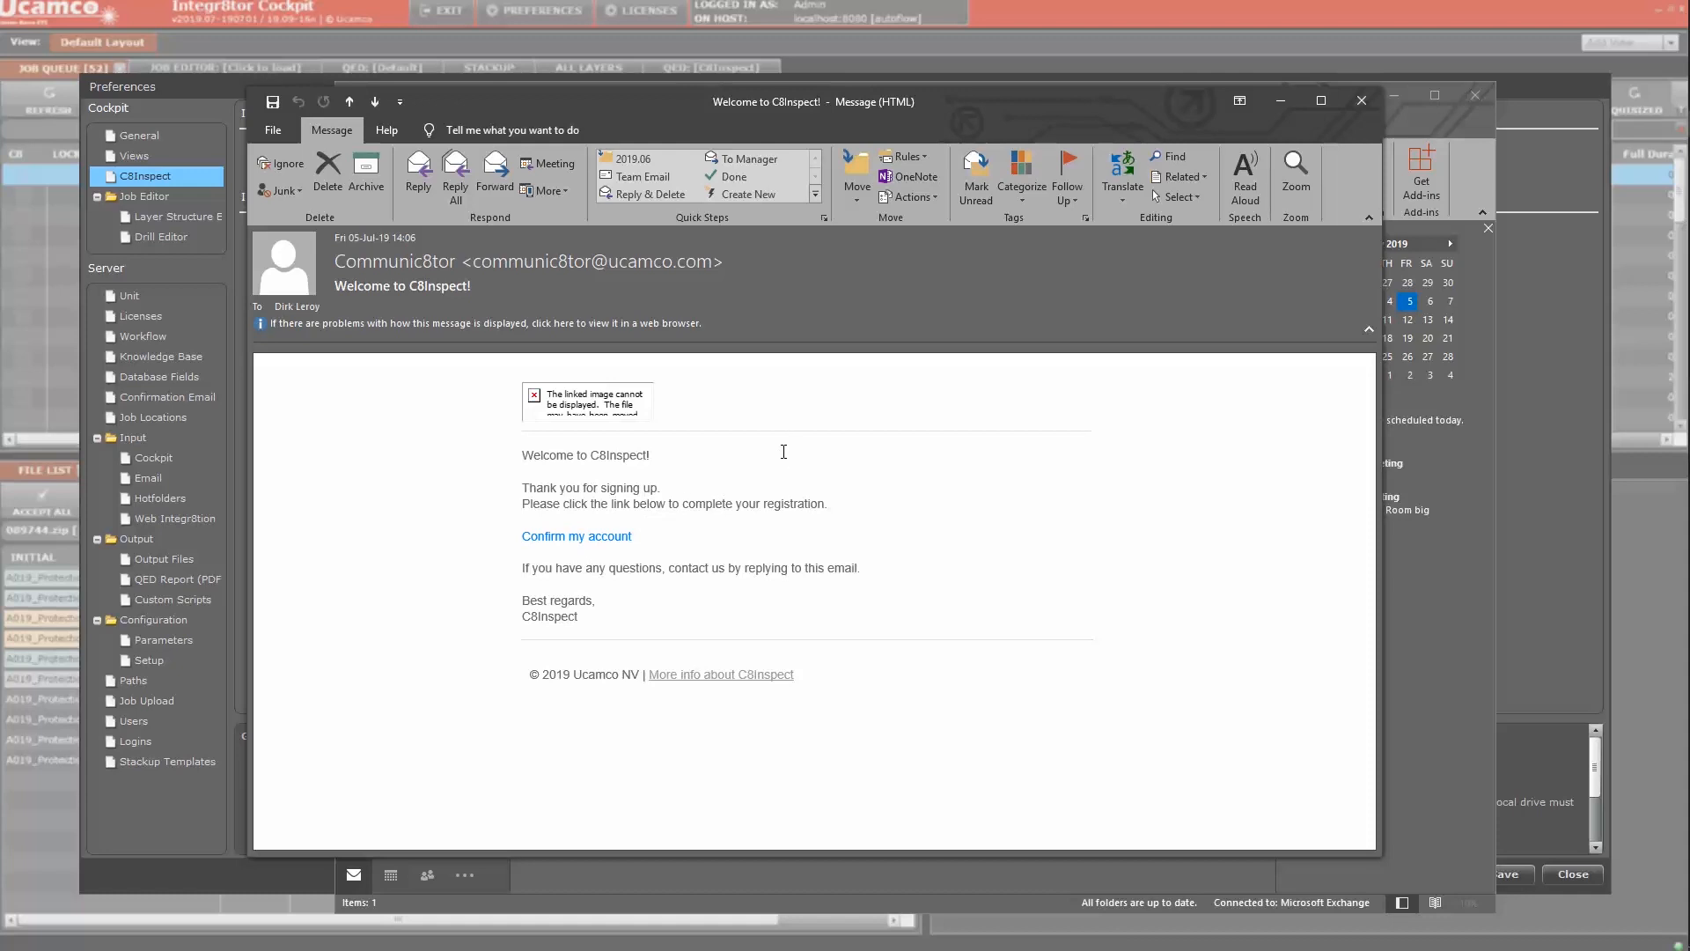
Follow the Confirm my account link and acknowledge the account-confirmed message
left_click(562, 537)
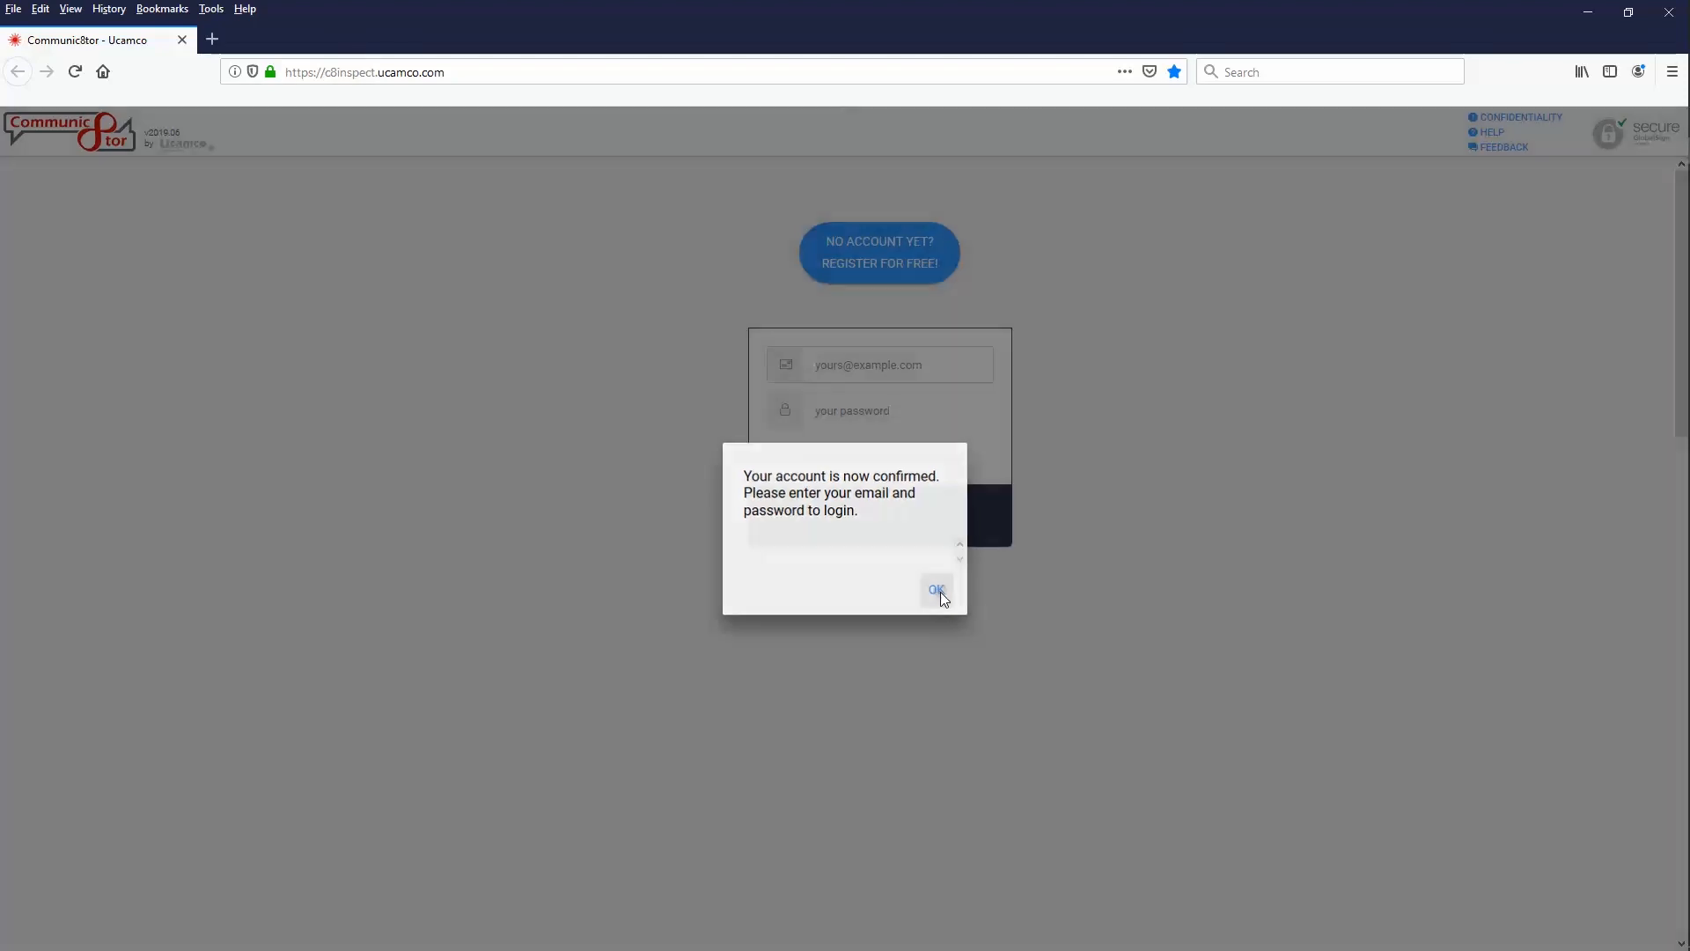
left_click(940, 592)
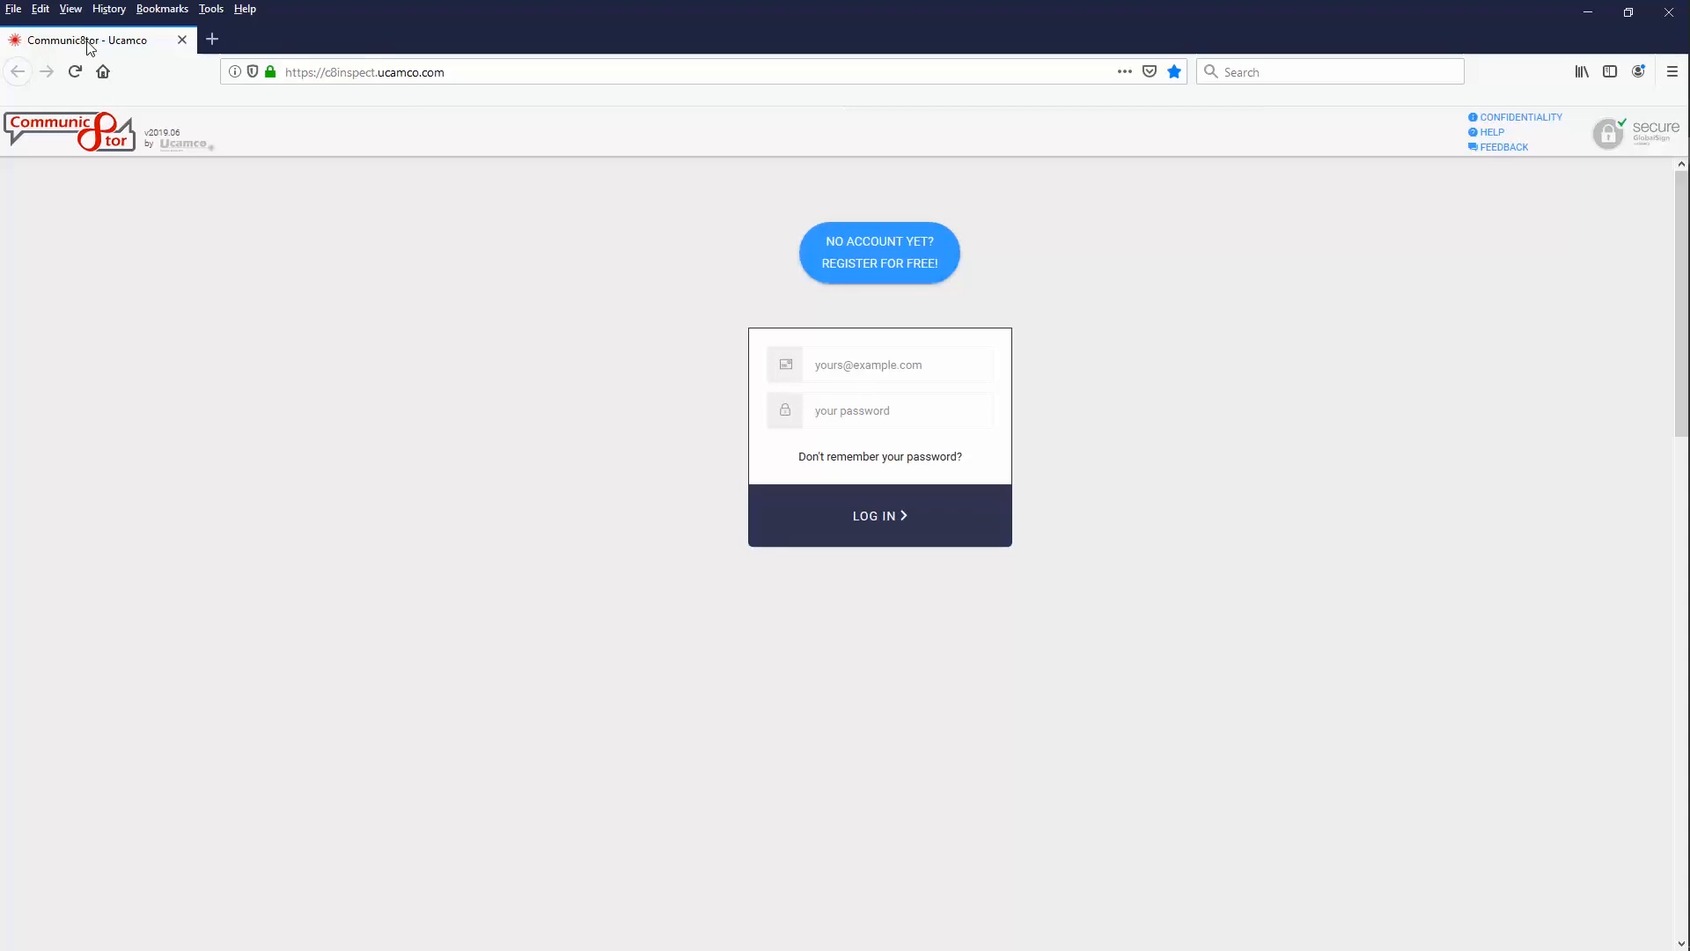
Close the Communic8tor login page, confirming Leave Page
left_click(181, 42)
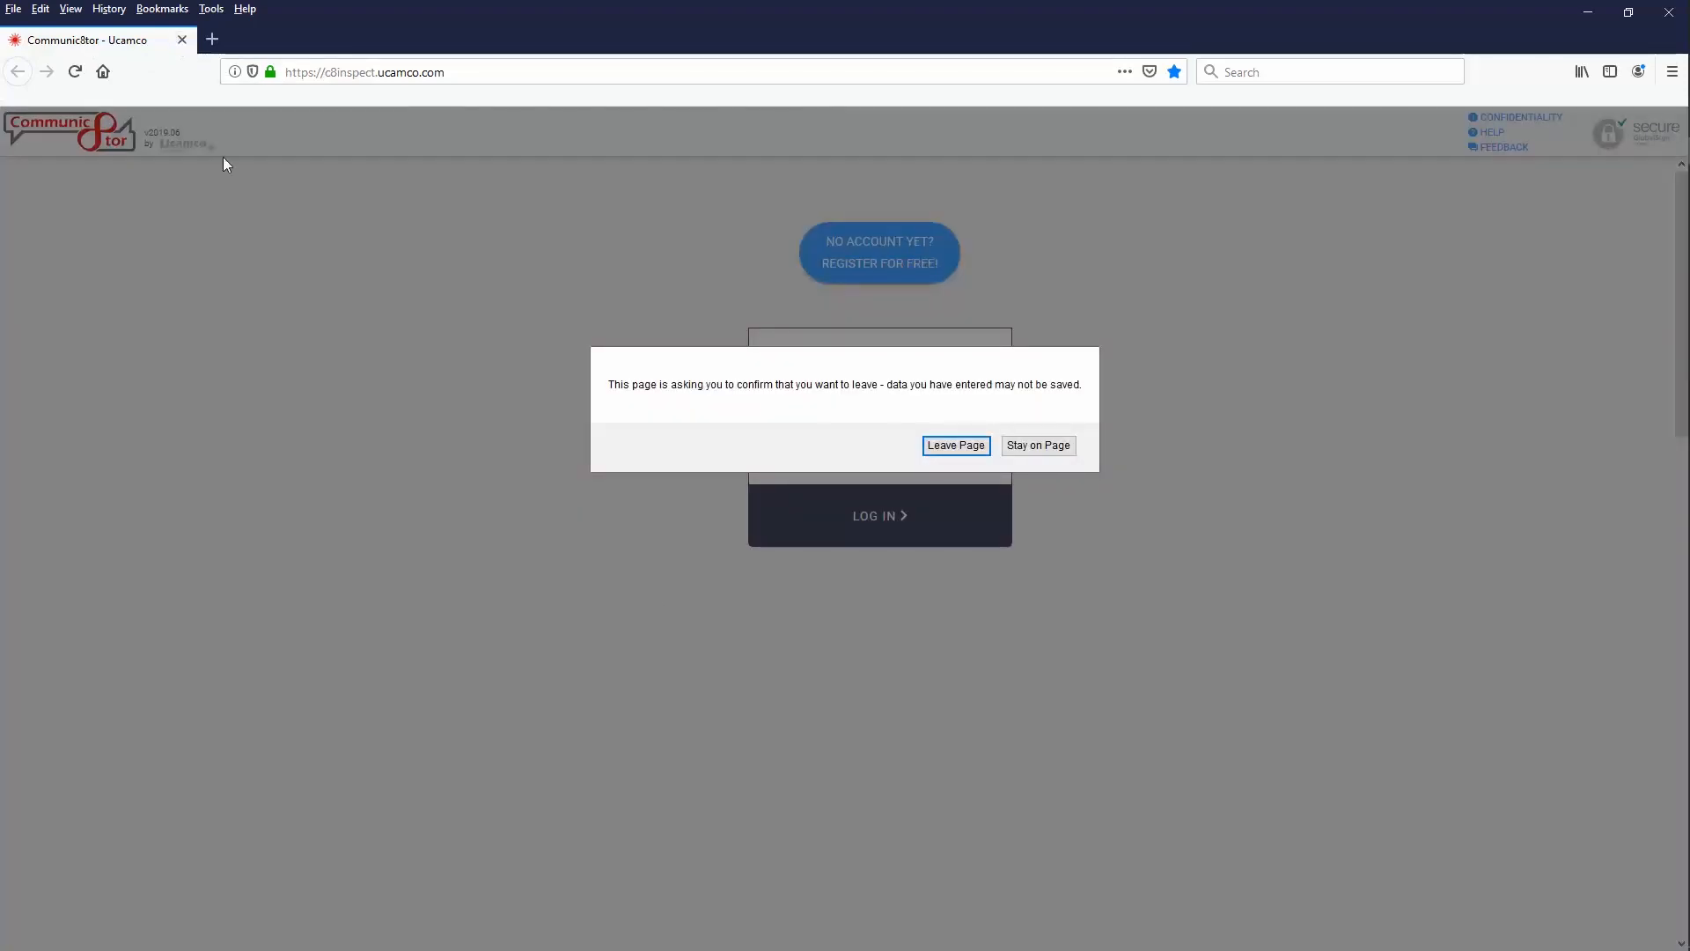
left_click(954, 446)
Enter the account's login e-mail and password in C8Inspect preferences and verify the connection succeeds
left_click(1361, 101)
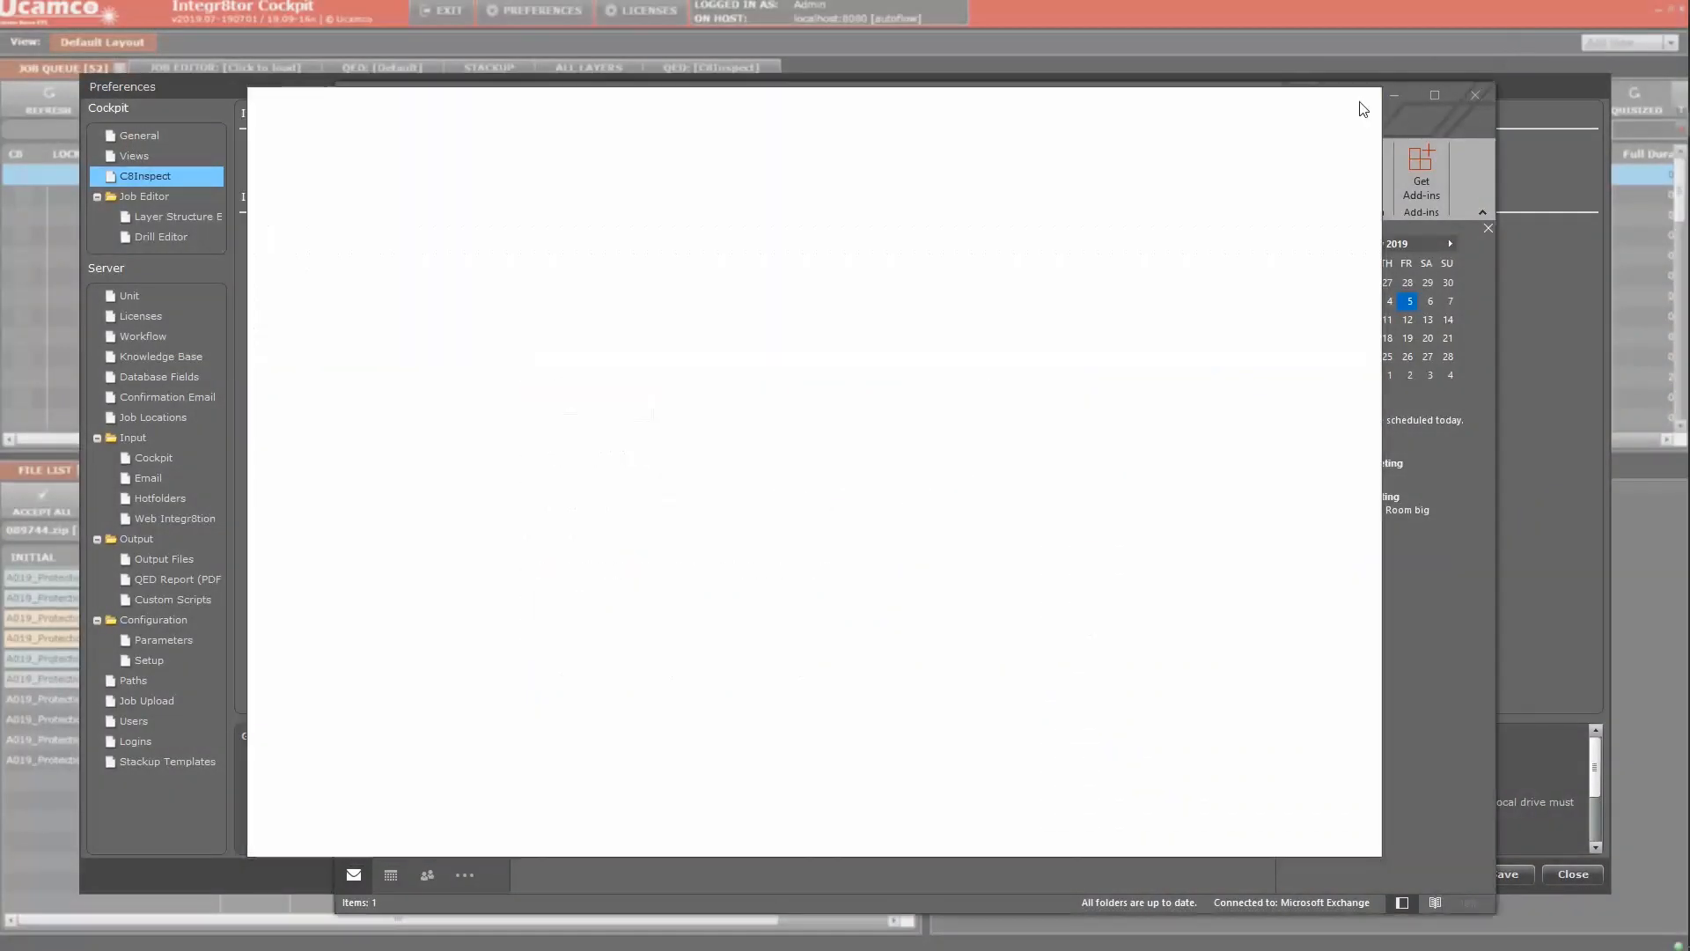
left_click(1393, 97)
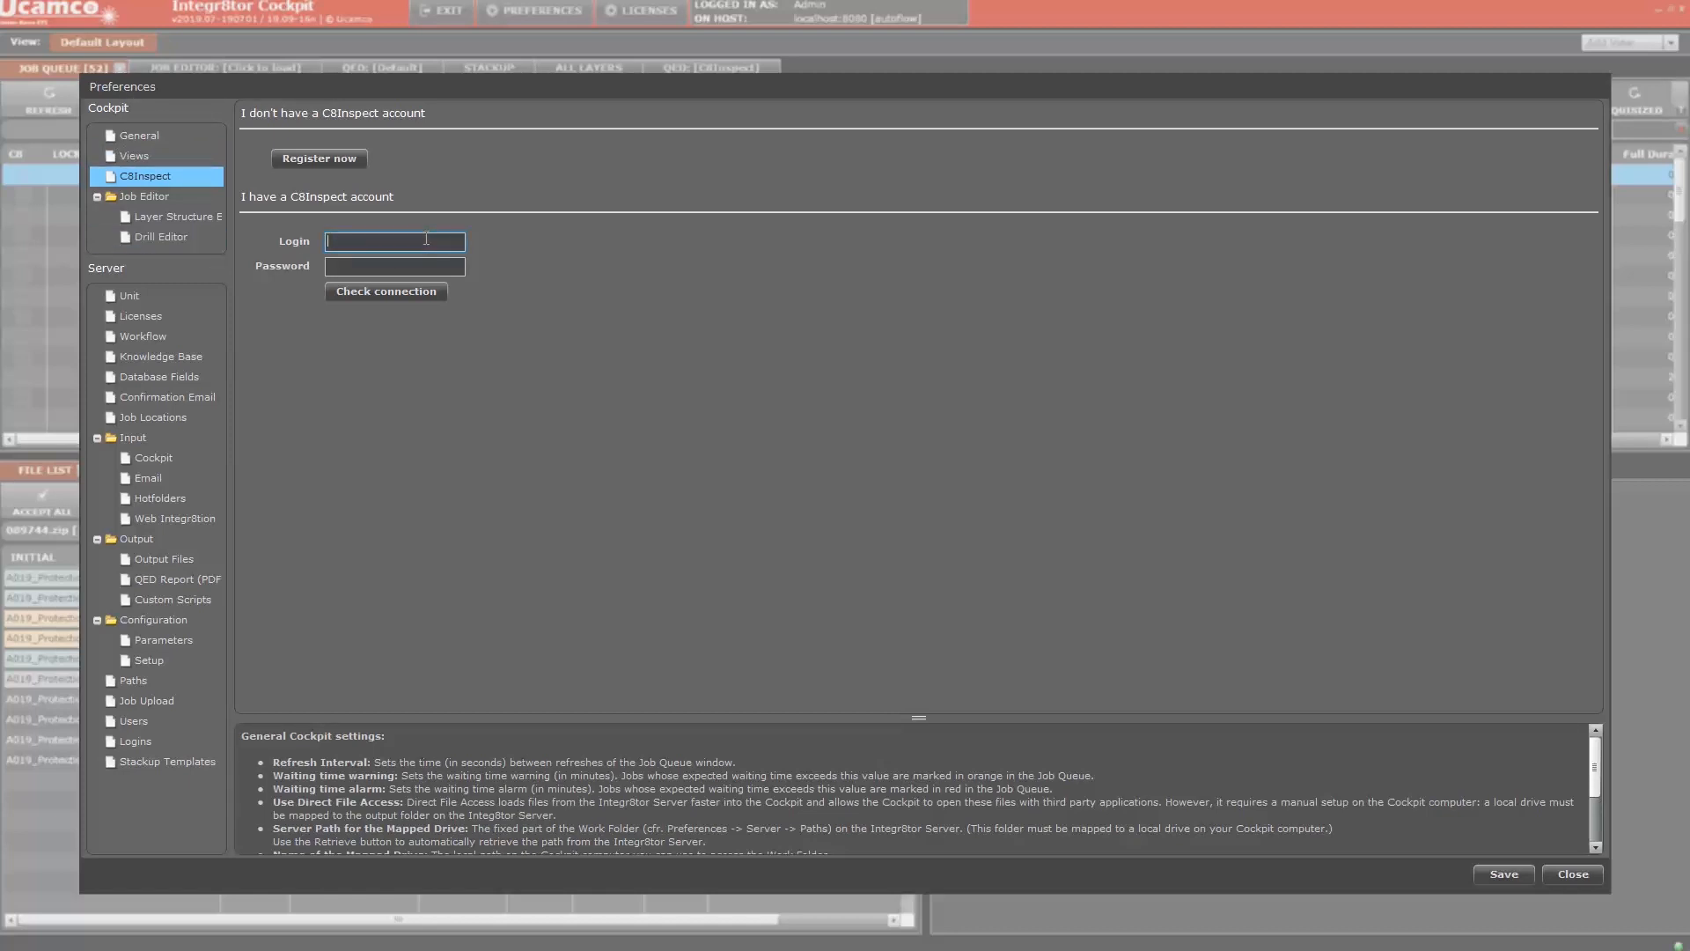
left_click(368, 296)
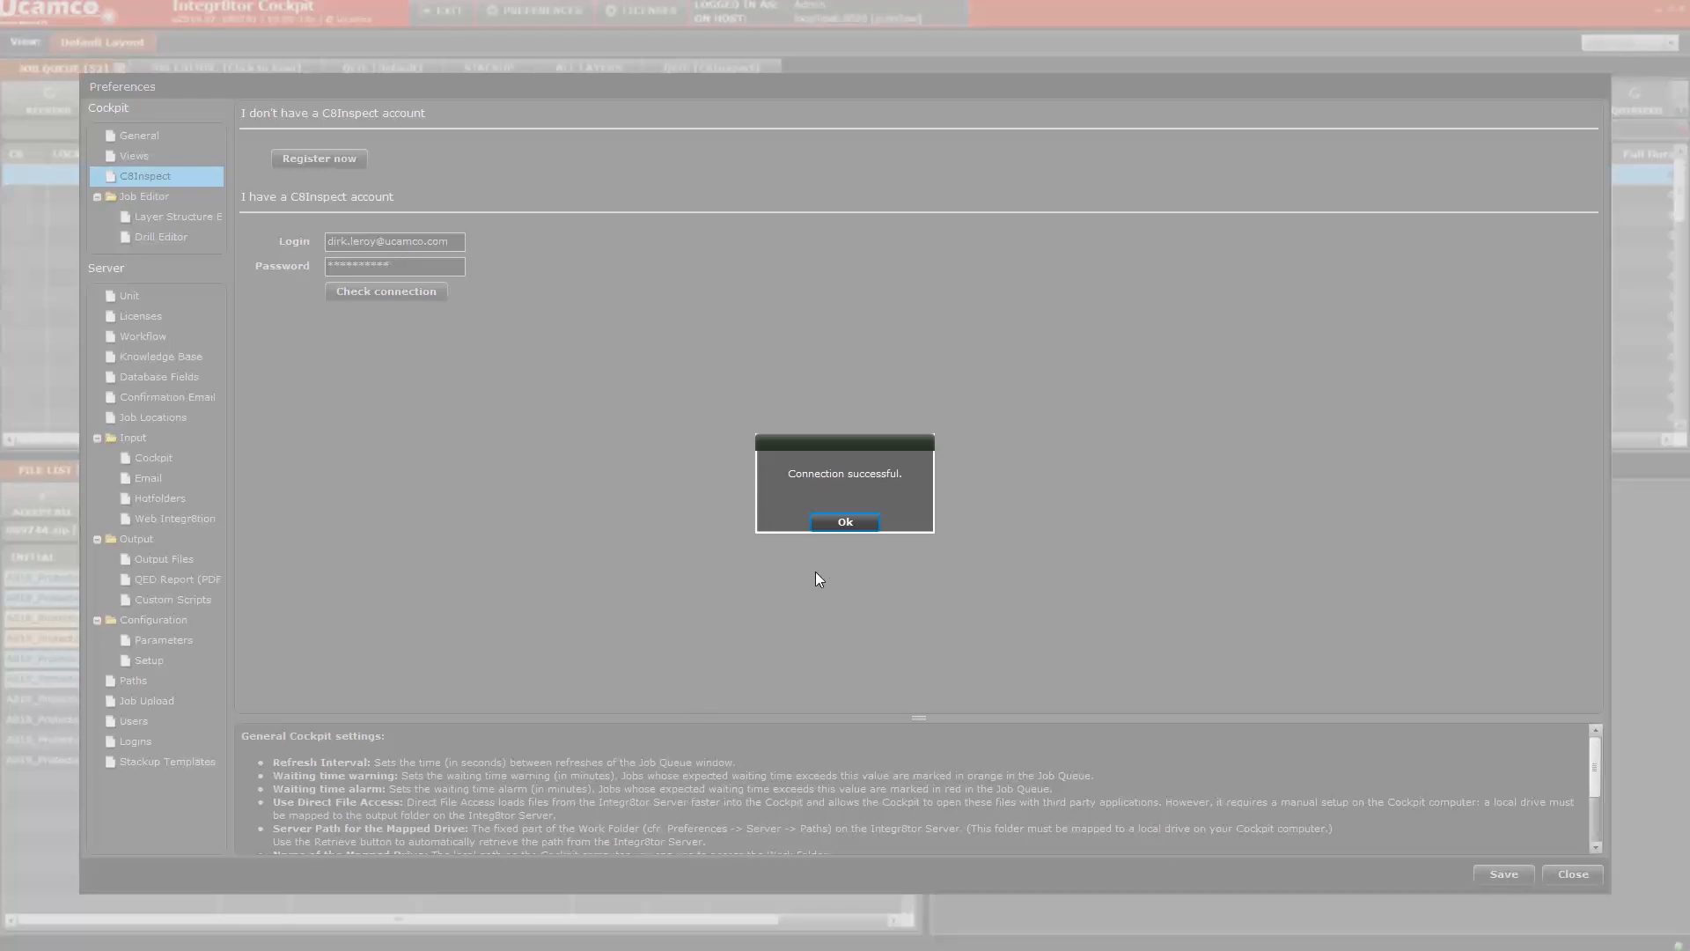
left_click(844, 523)
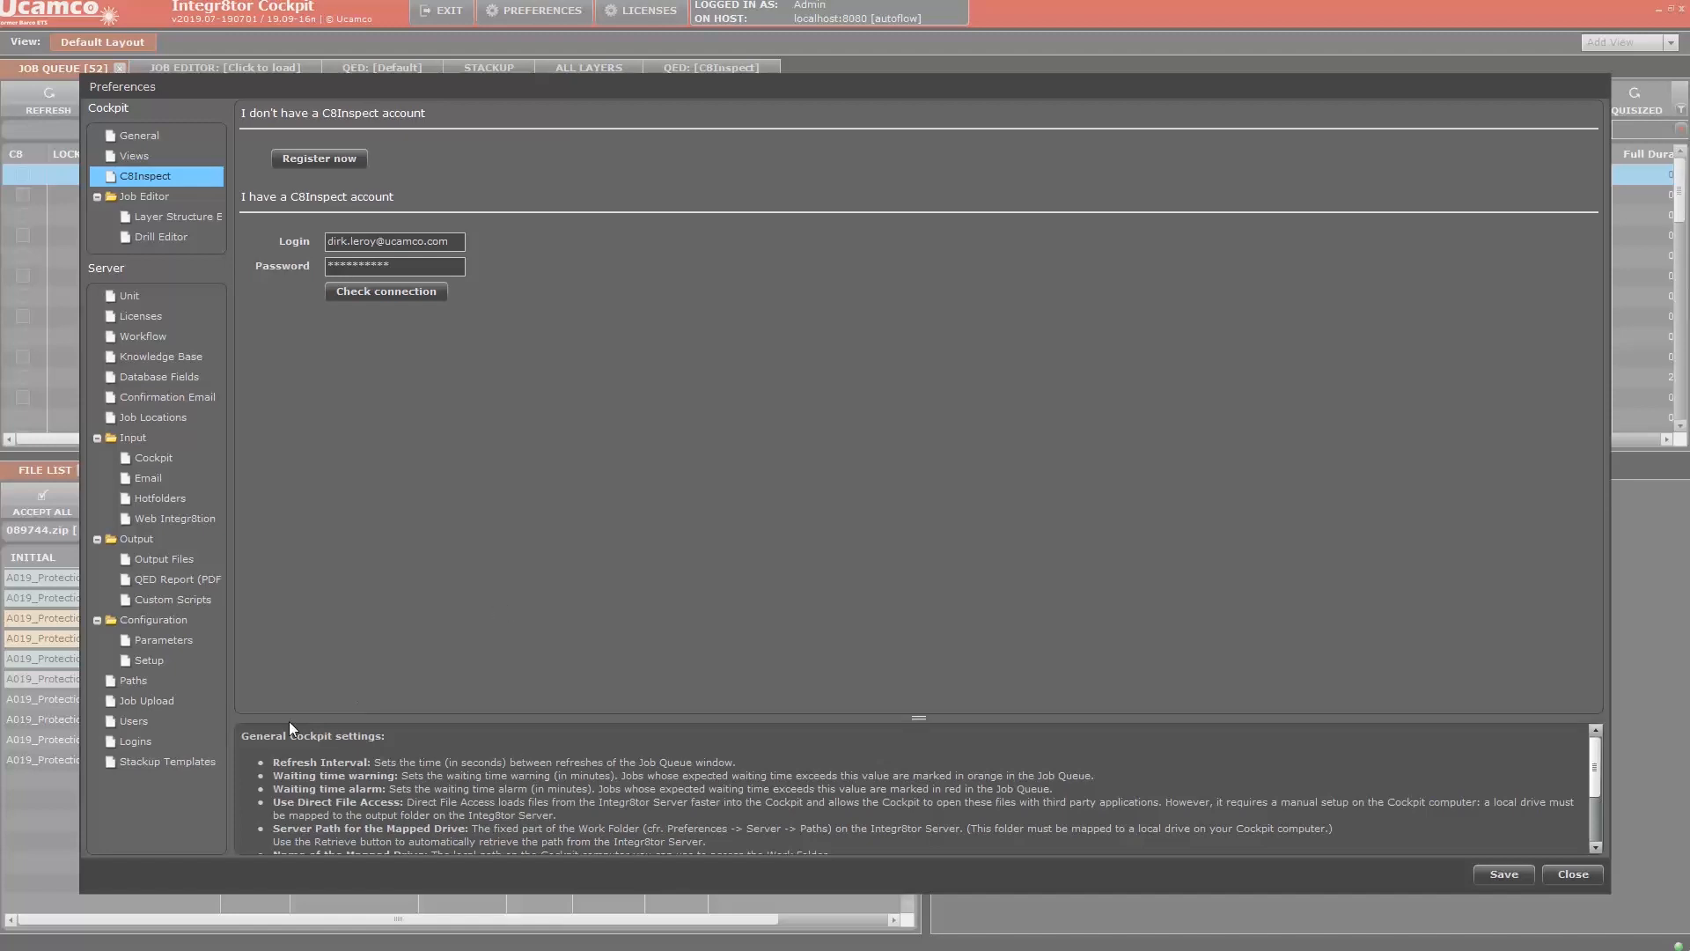
Review the C8Inspect QED PDF report (%fileName%_C8Inspect) settings and sections, then save the preferences
left_click(182, 583)
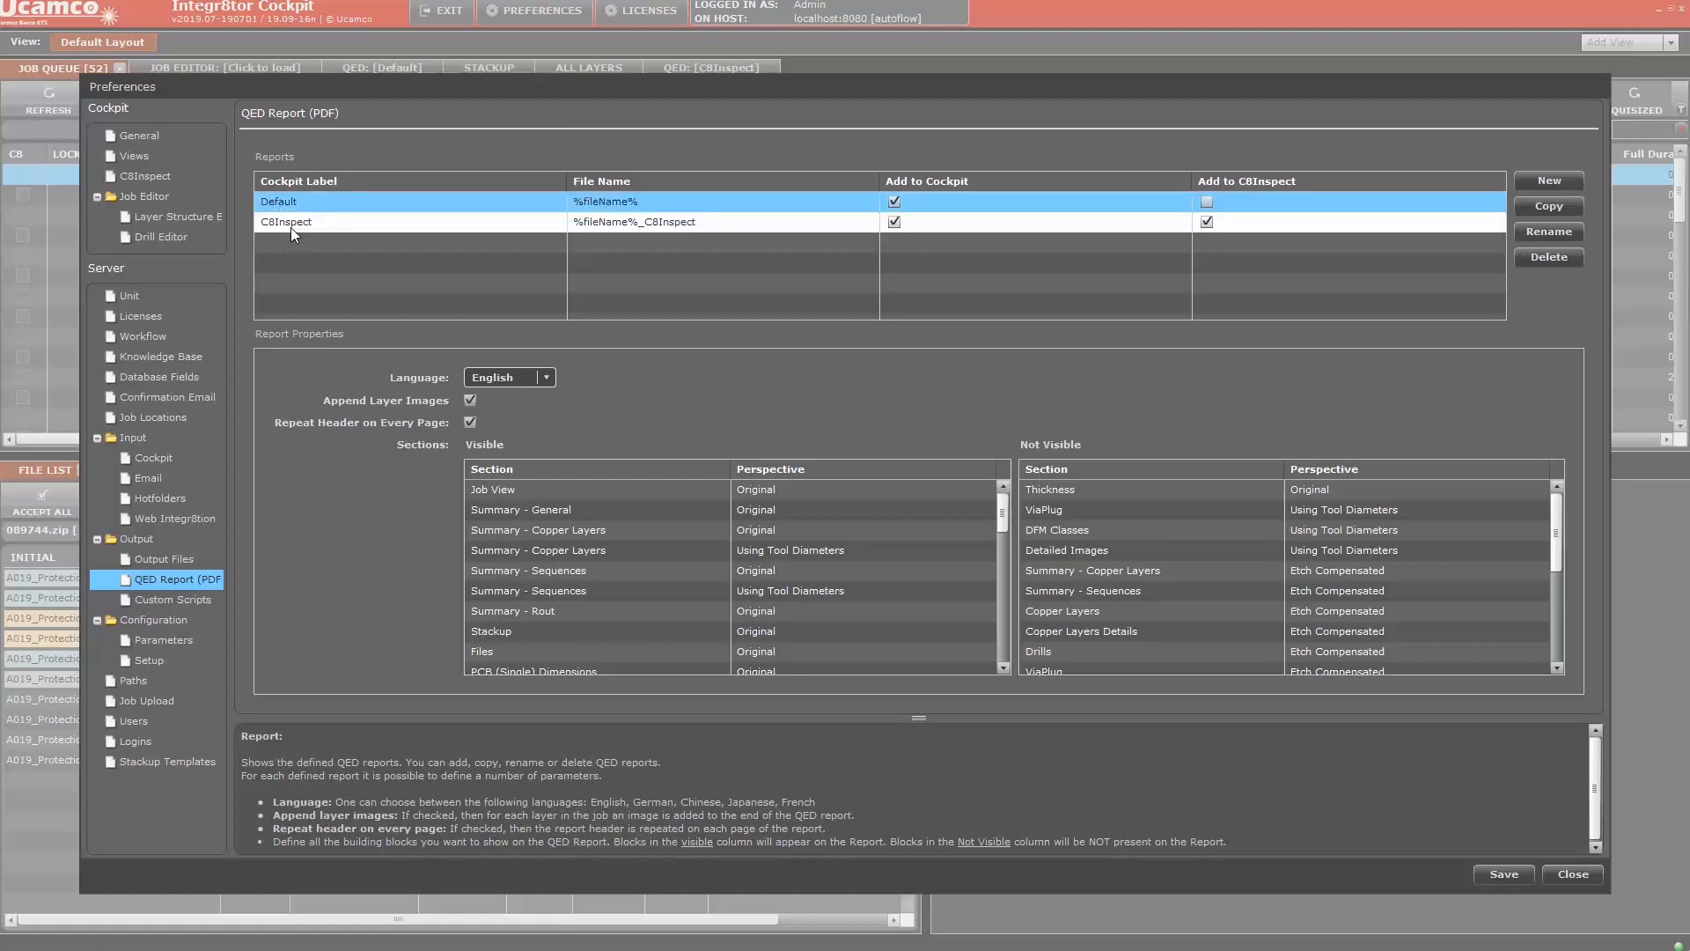
left_click(289, 222)
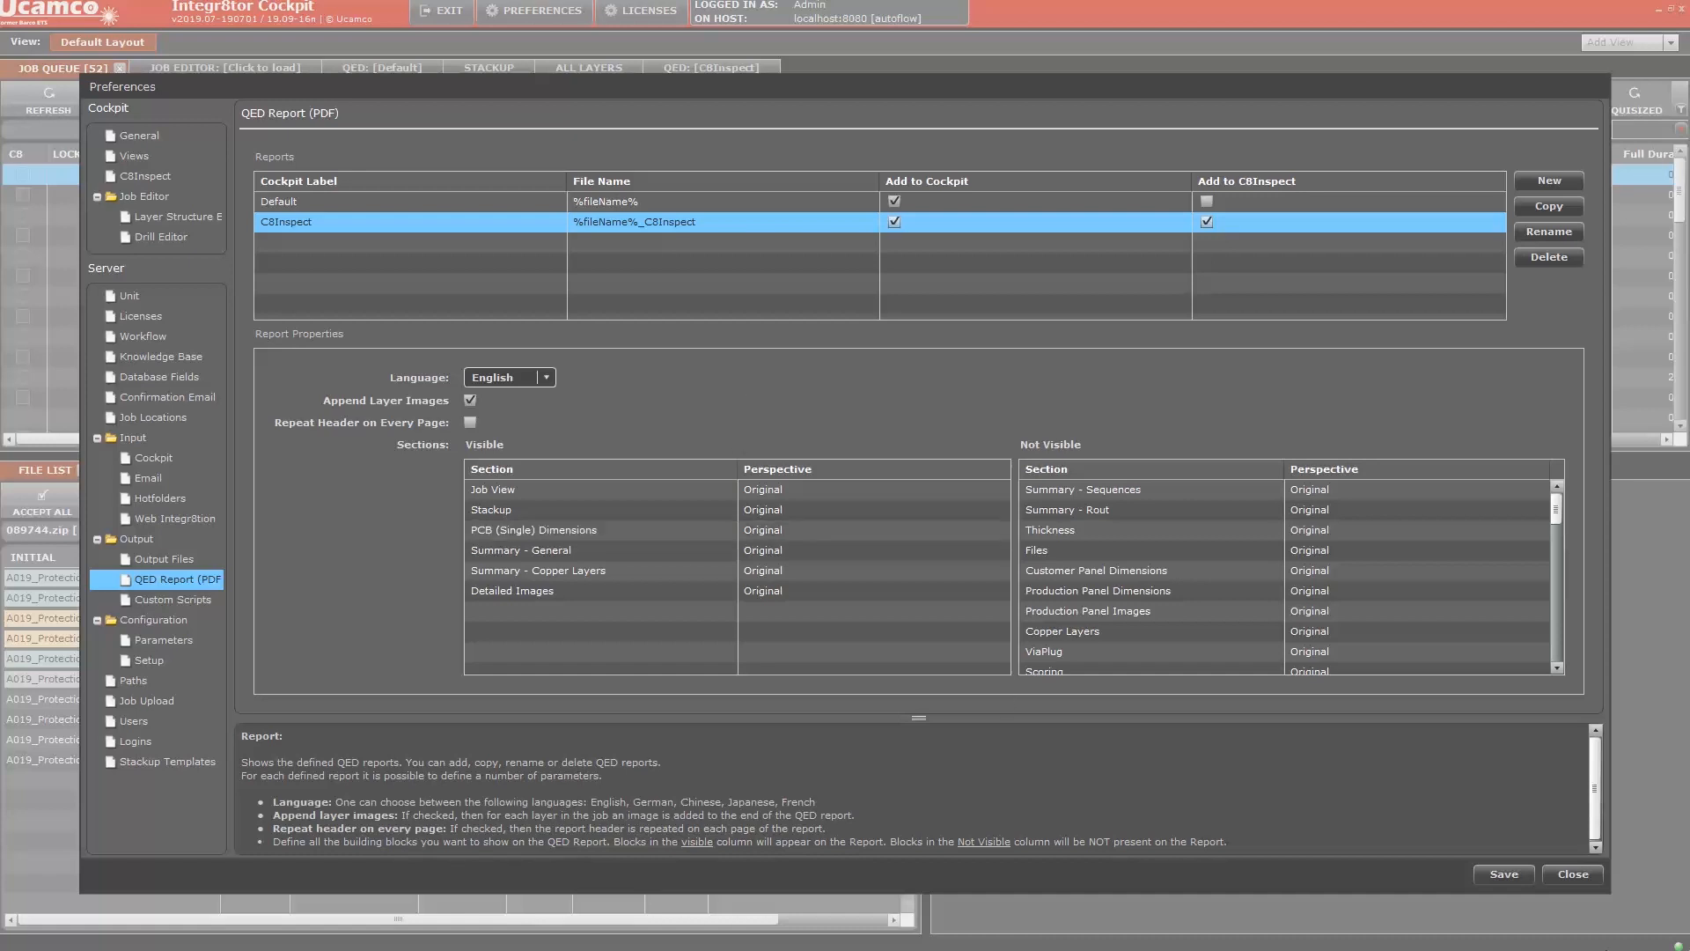
left_click(1501, 875)
Go back to the C8Inspect account page and close Preferences to return to the job queue
left_click(155, 175)
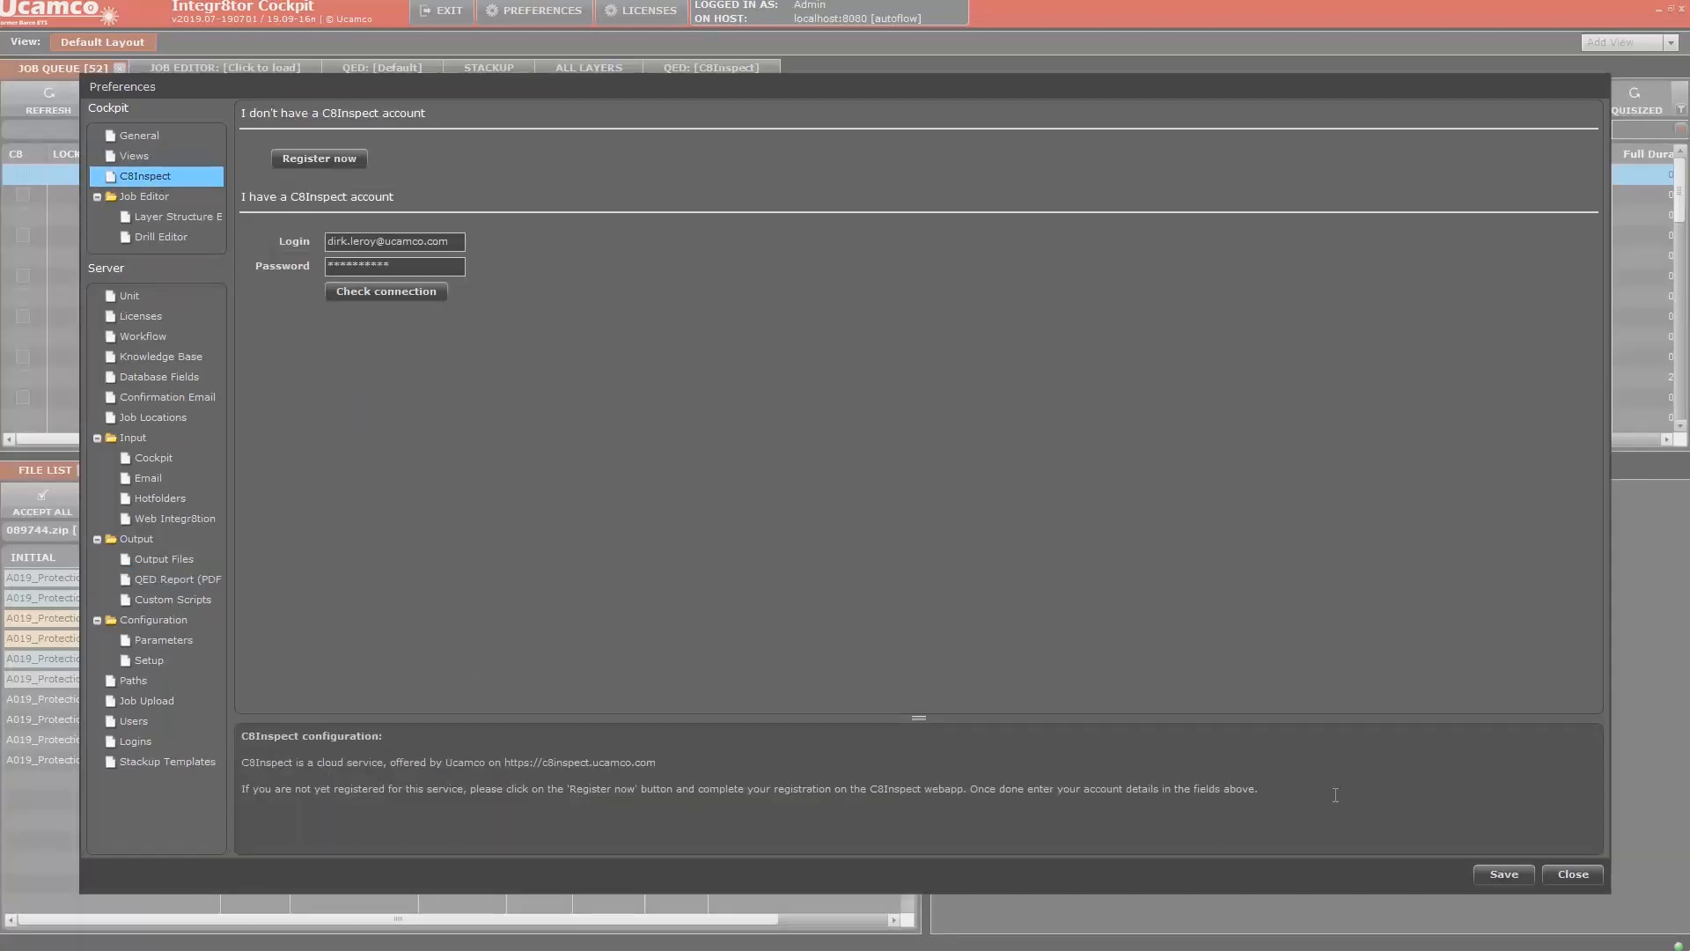
left_click(1573, 874)
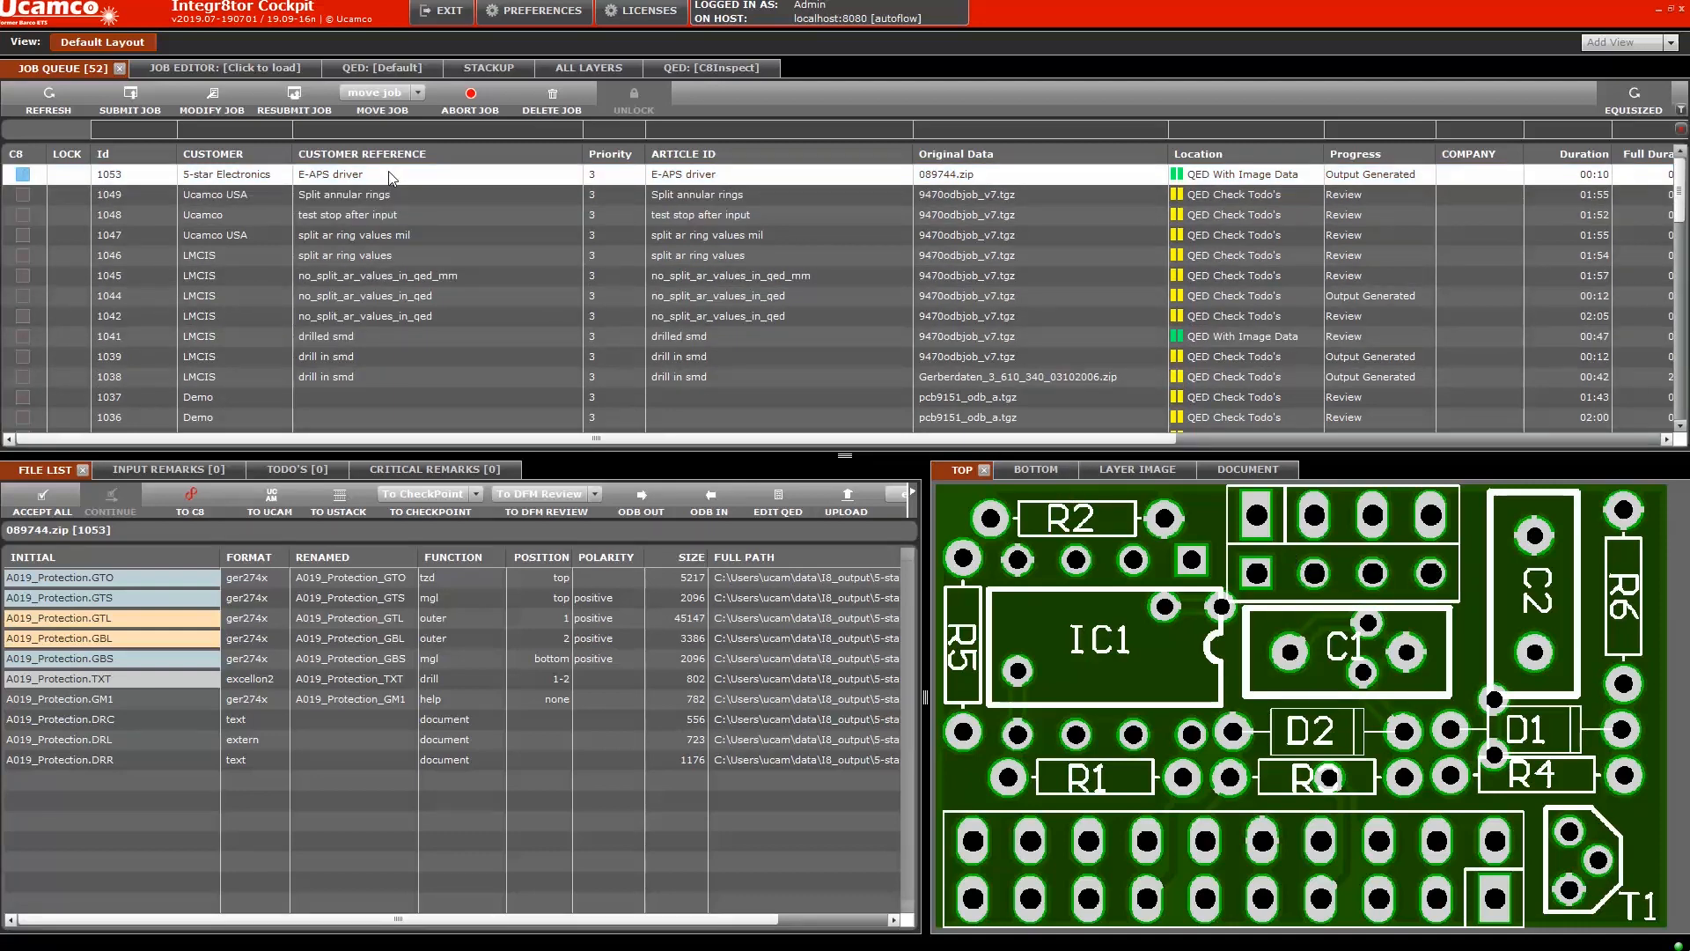
left_click(327, 172)
left_click(723, 70)
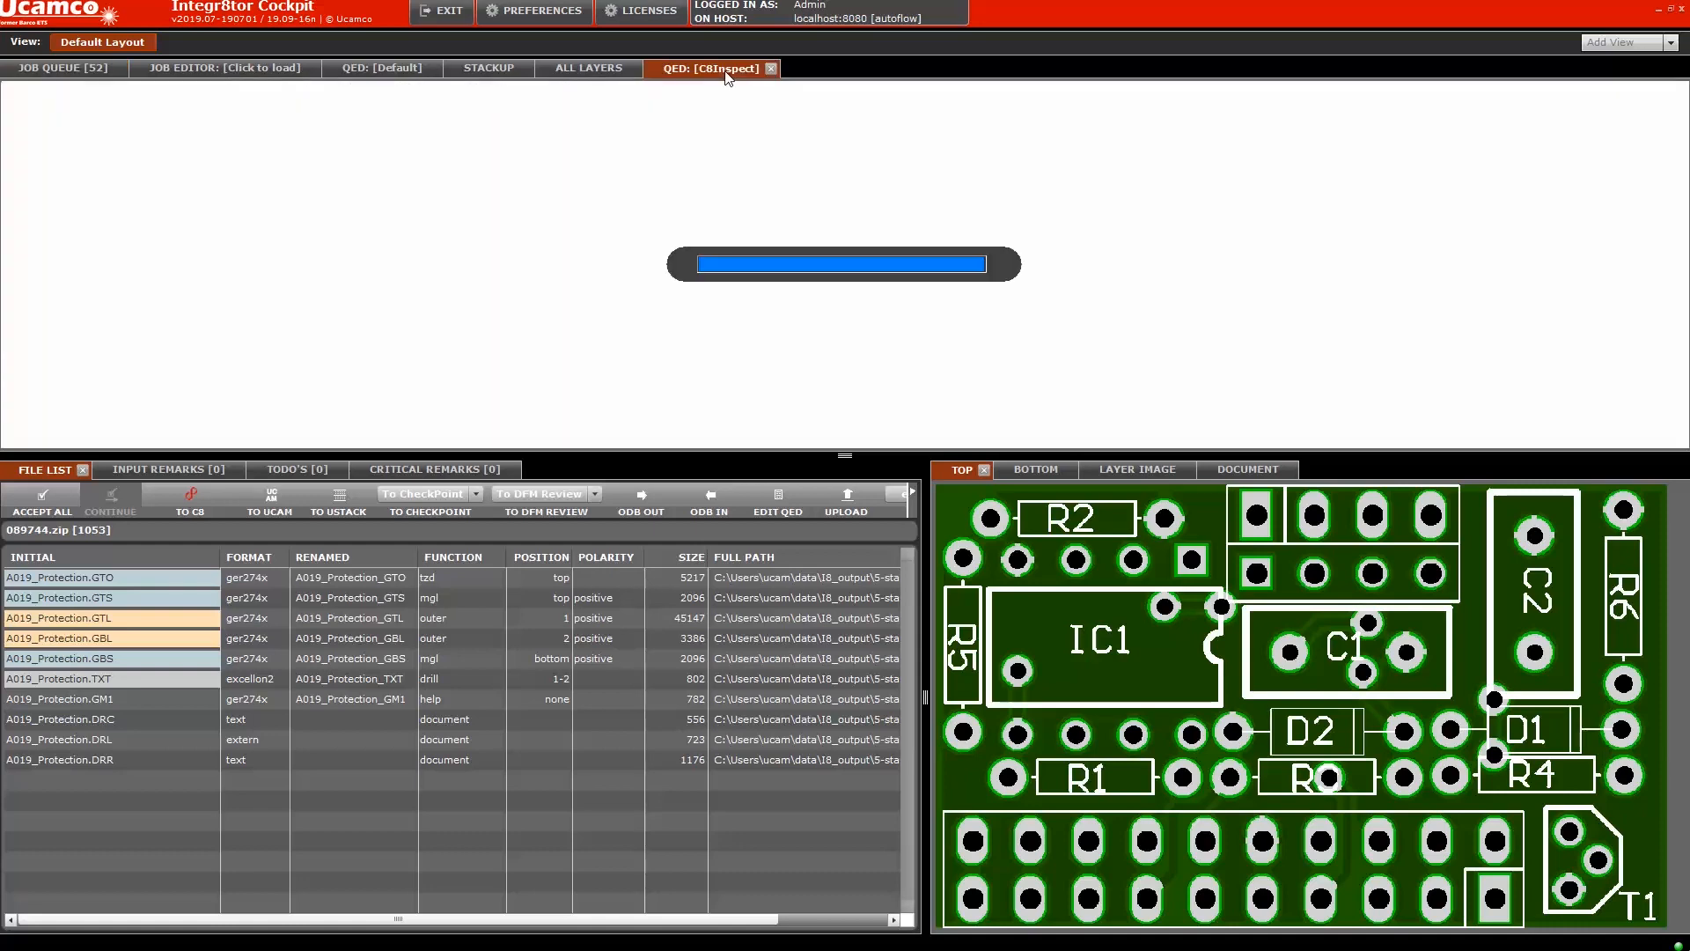
scroll(521, 447, "down", 3)
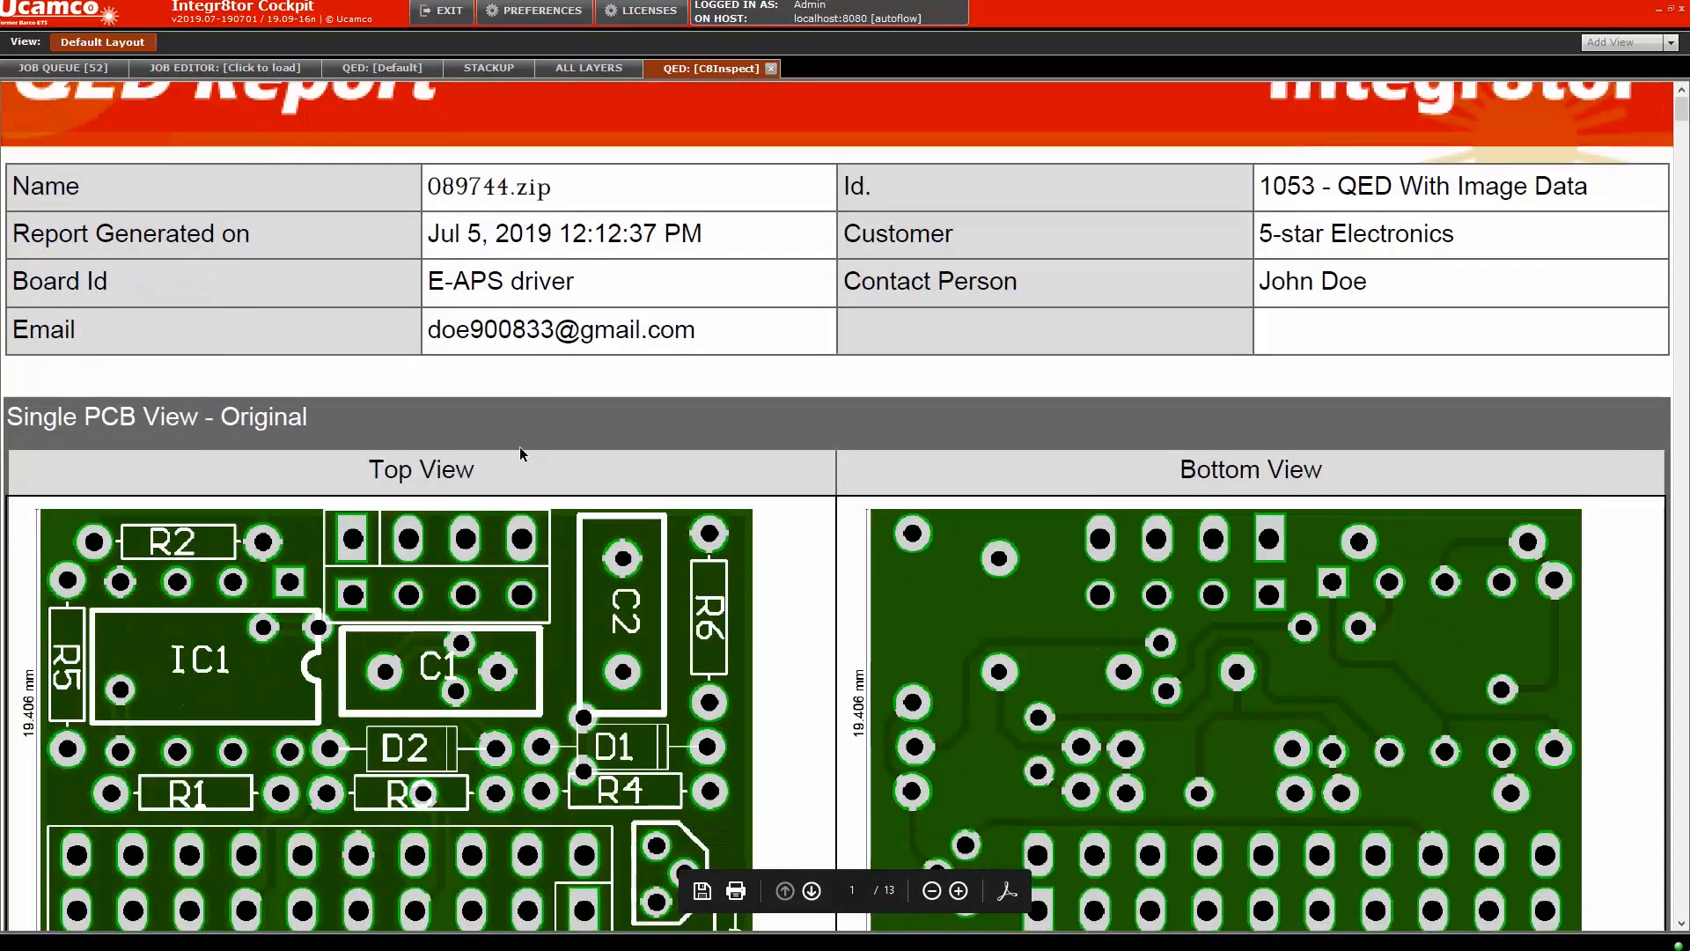
scroll(519, 447, "down", 8)
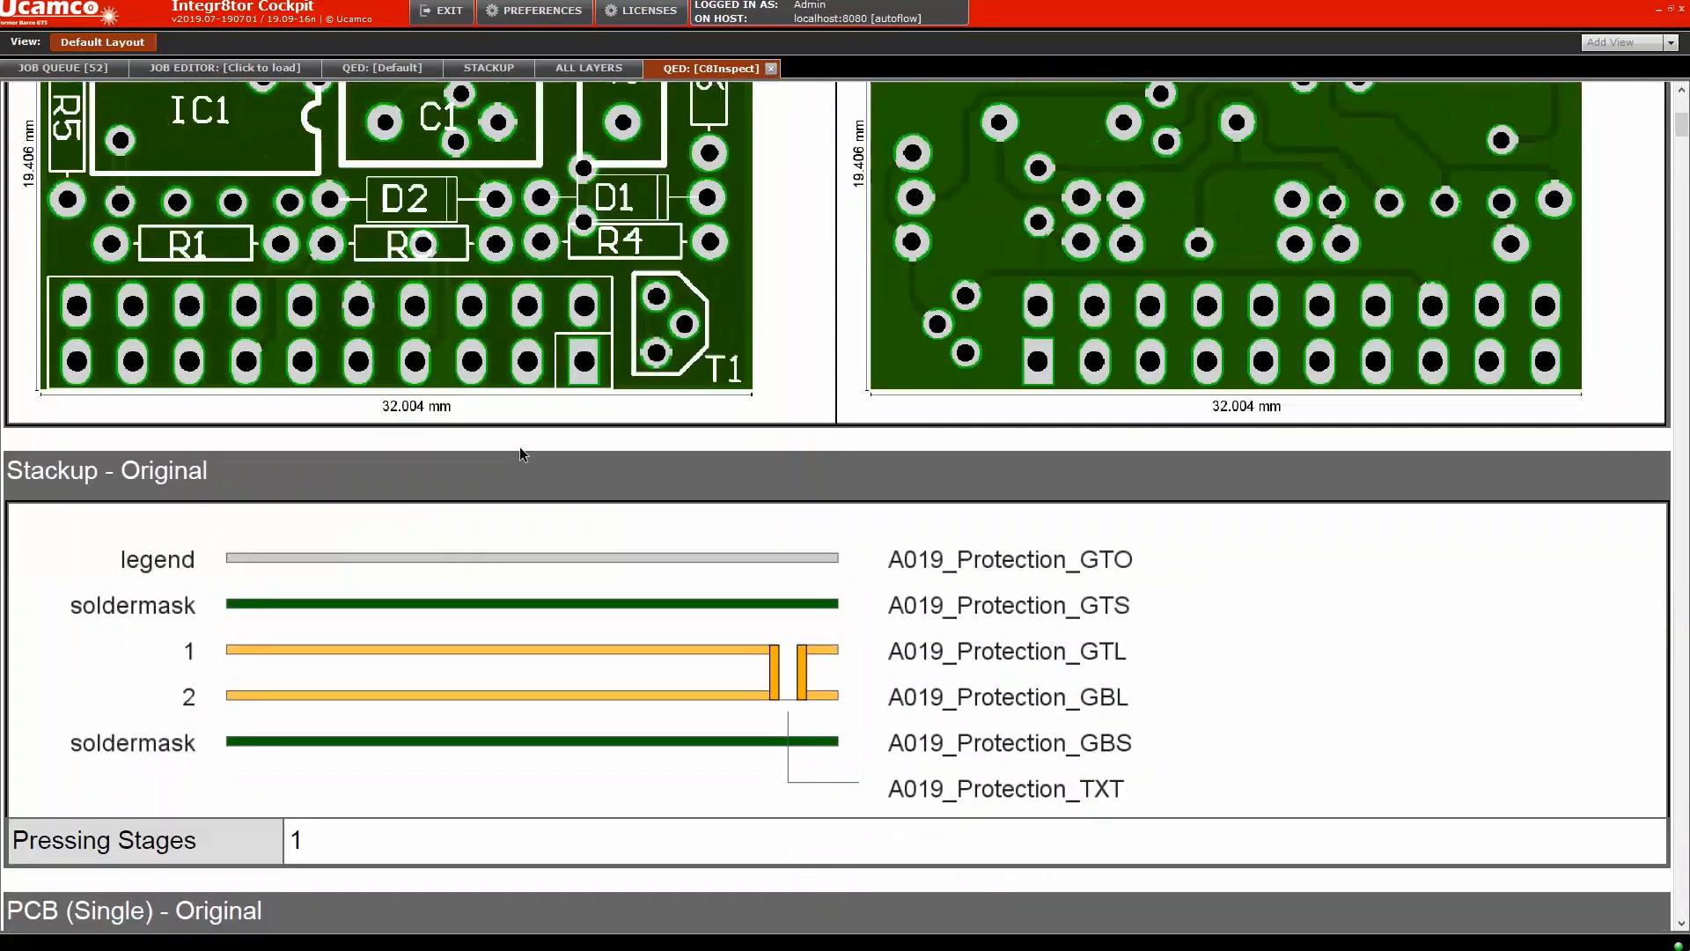
scroll(519, 447, "down", 8)
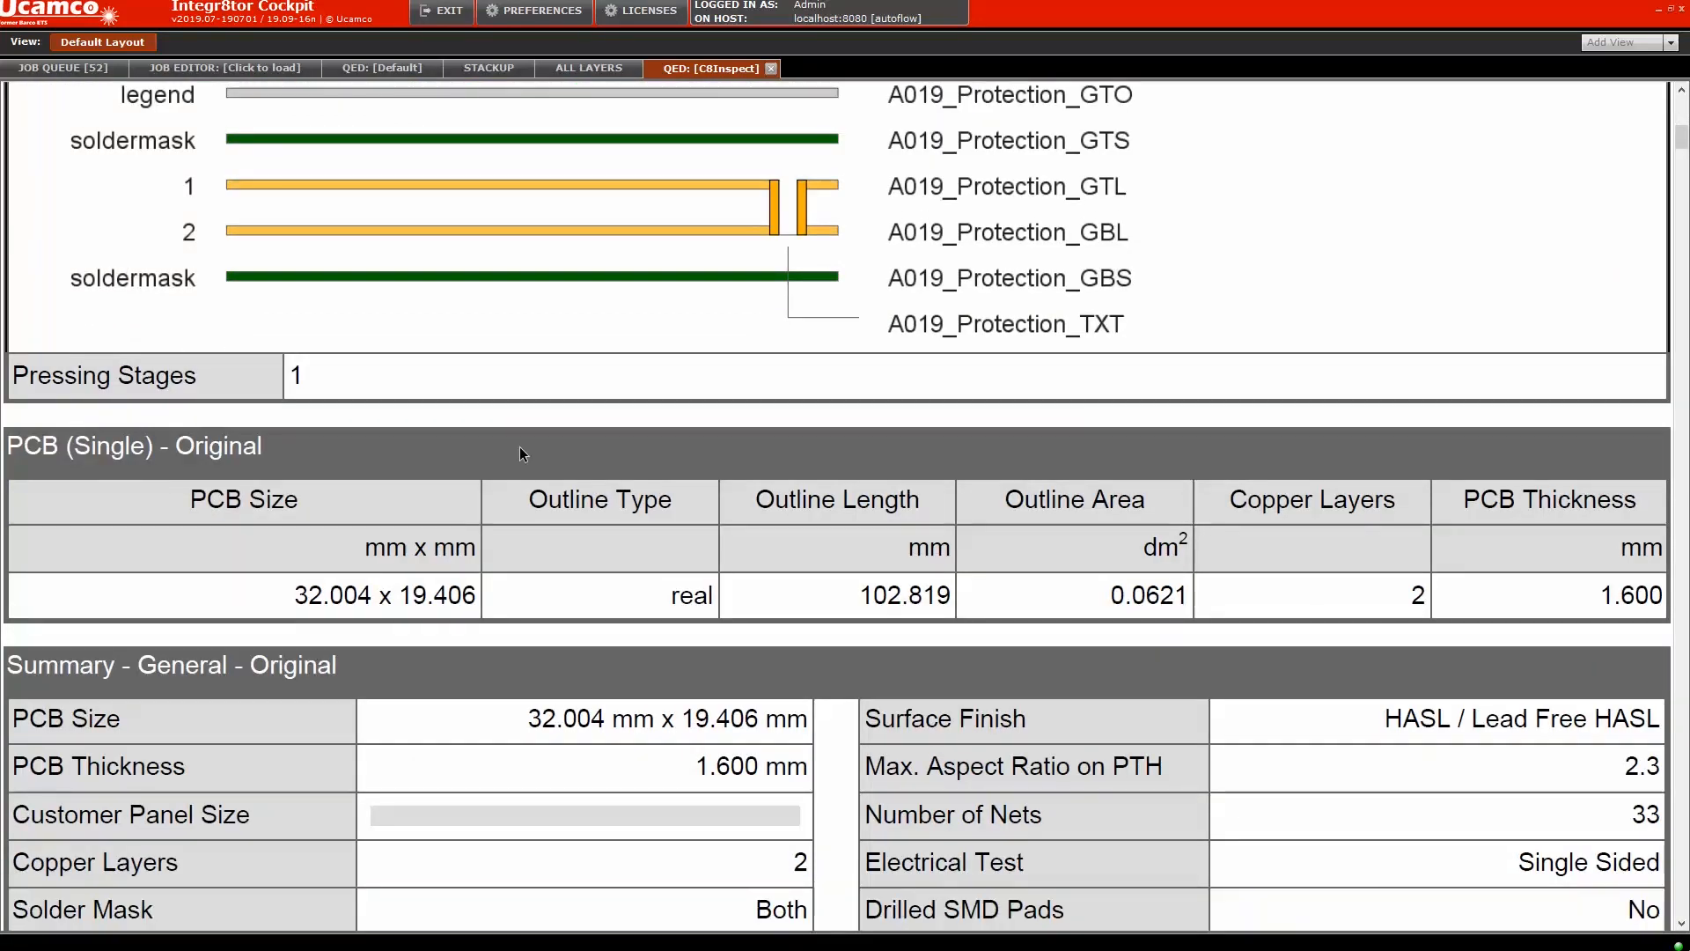
scroll(521, 445, "down", 1)
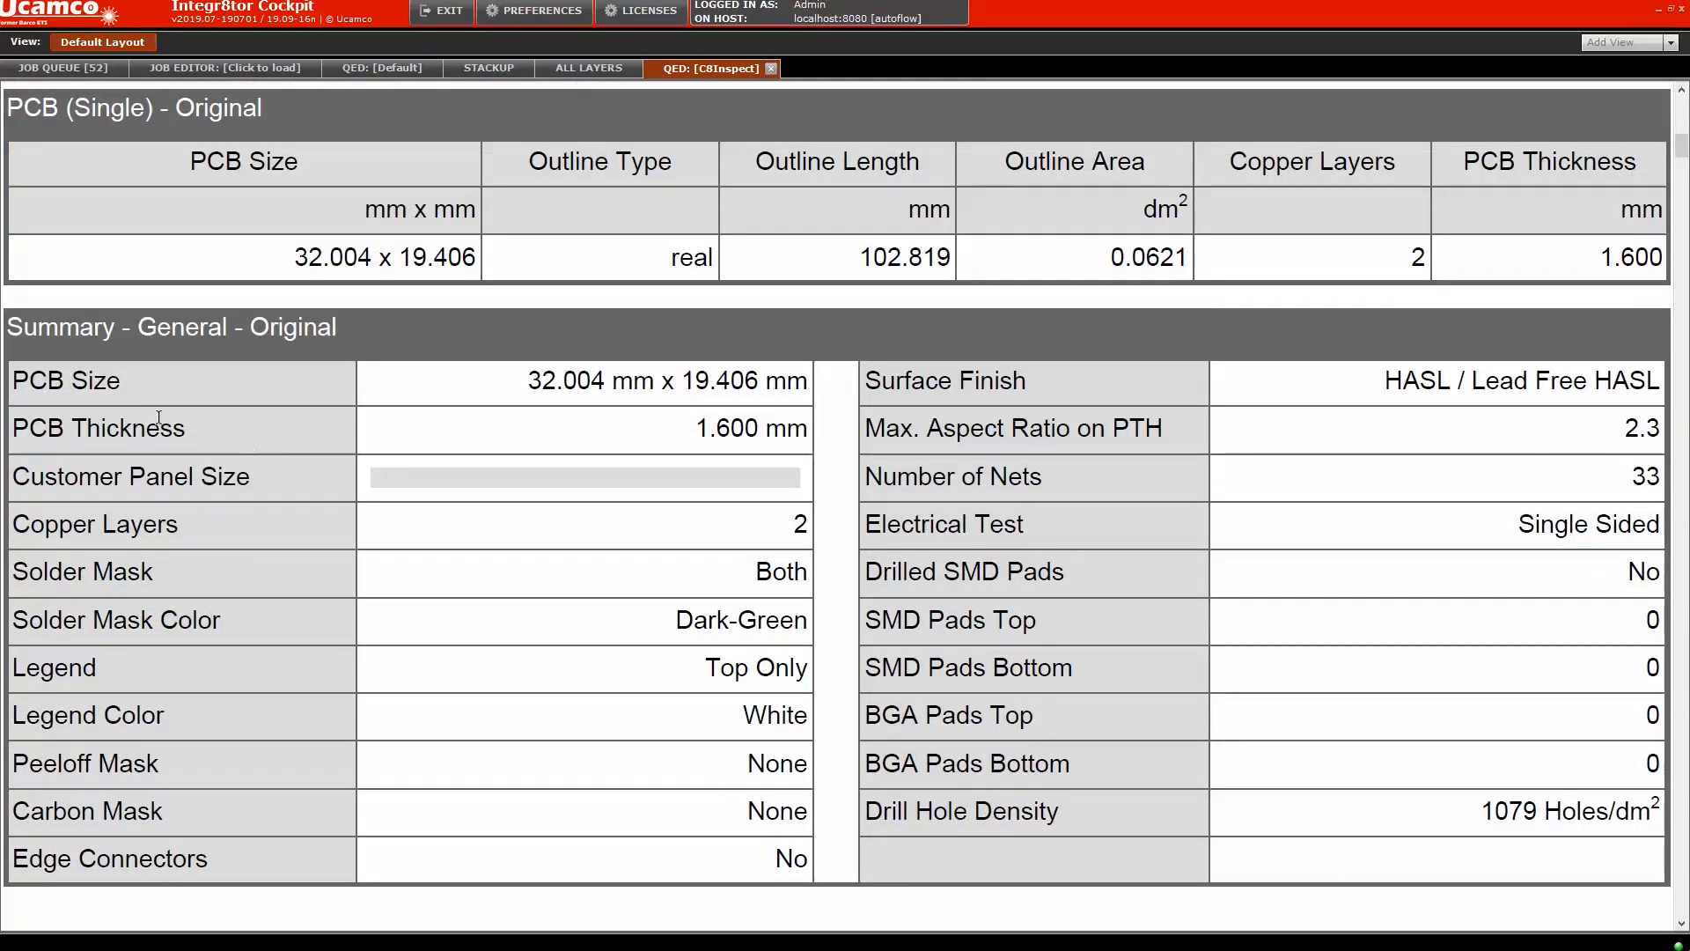
scroll(404, 495, "down", 10)
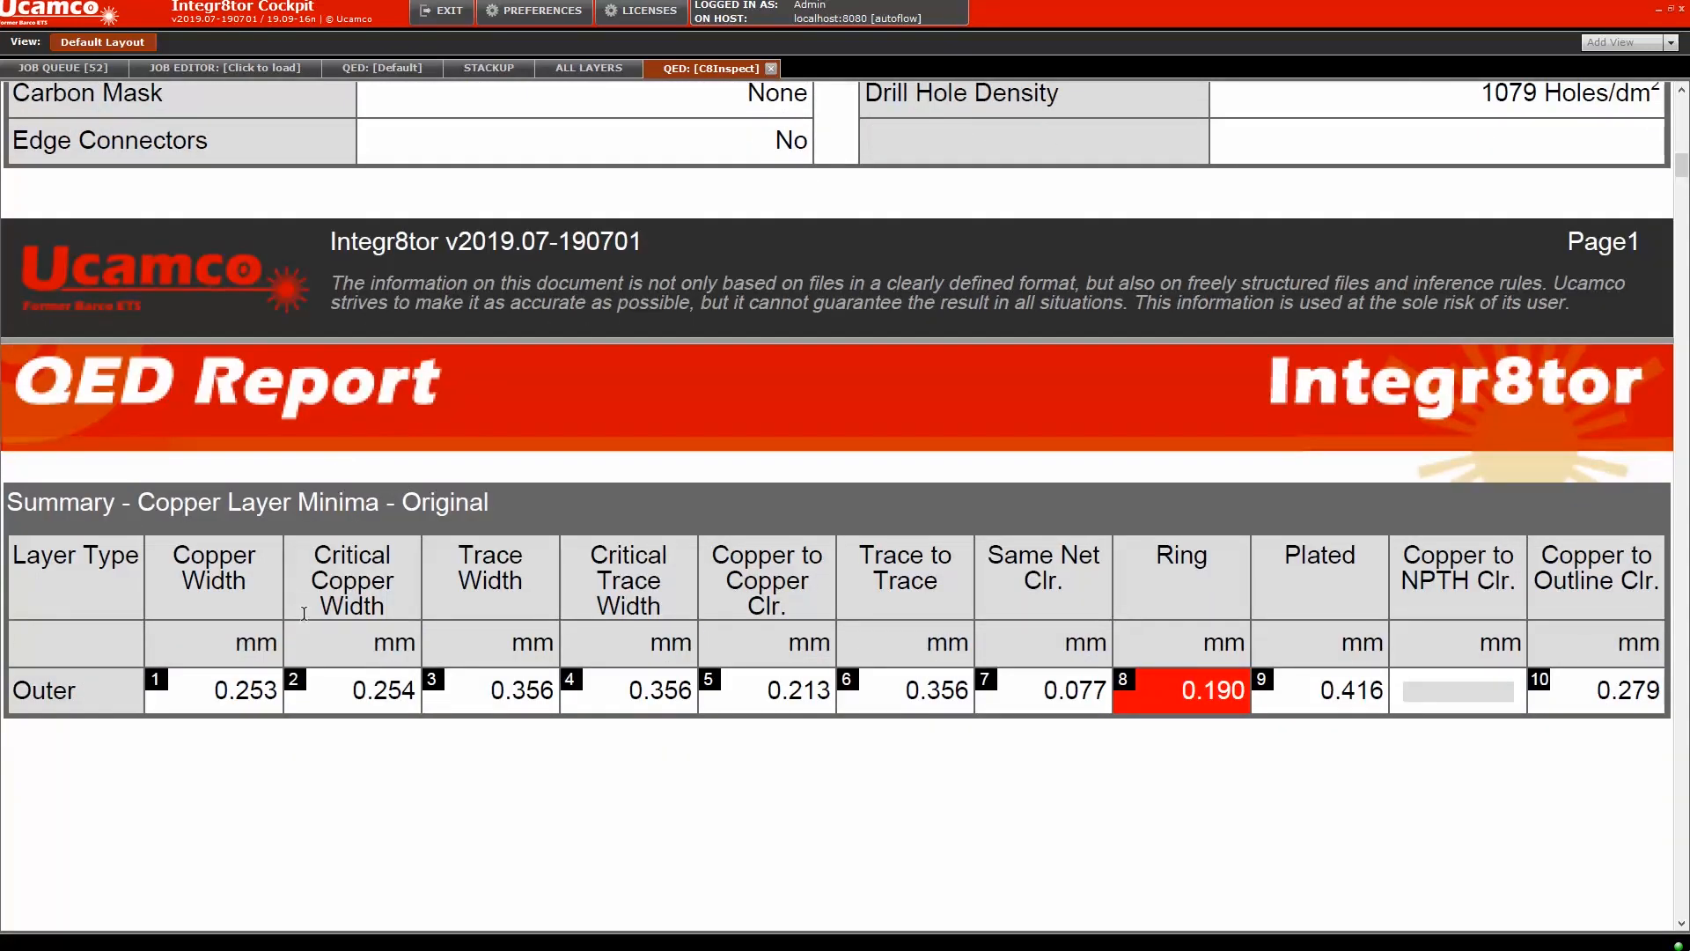
scroll(308, 617, "down", 7)
scroll(319, 614, "down", 3)
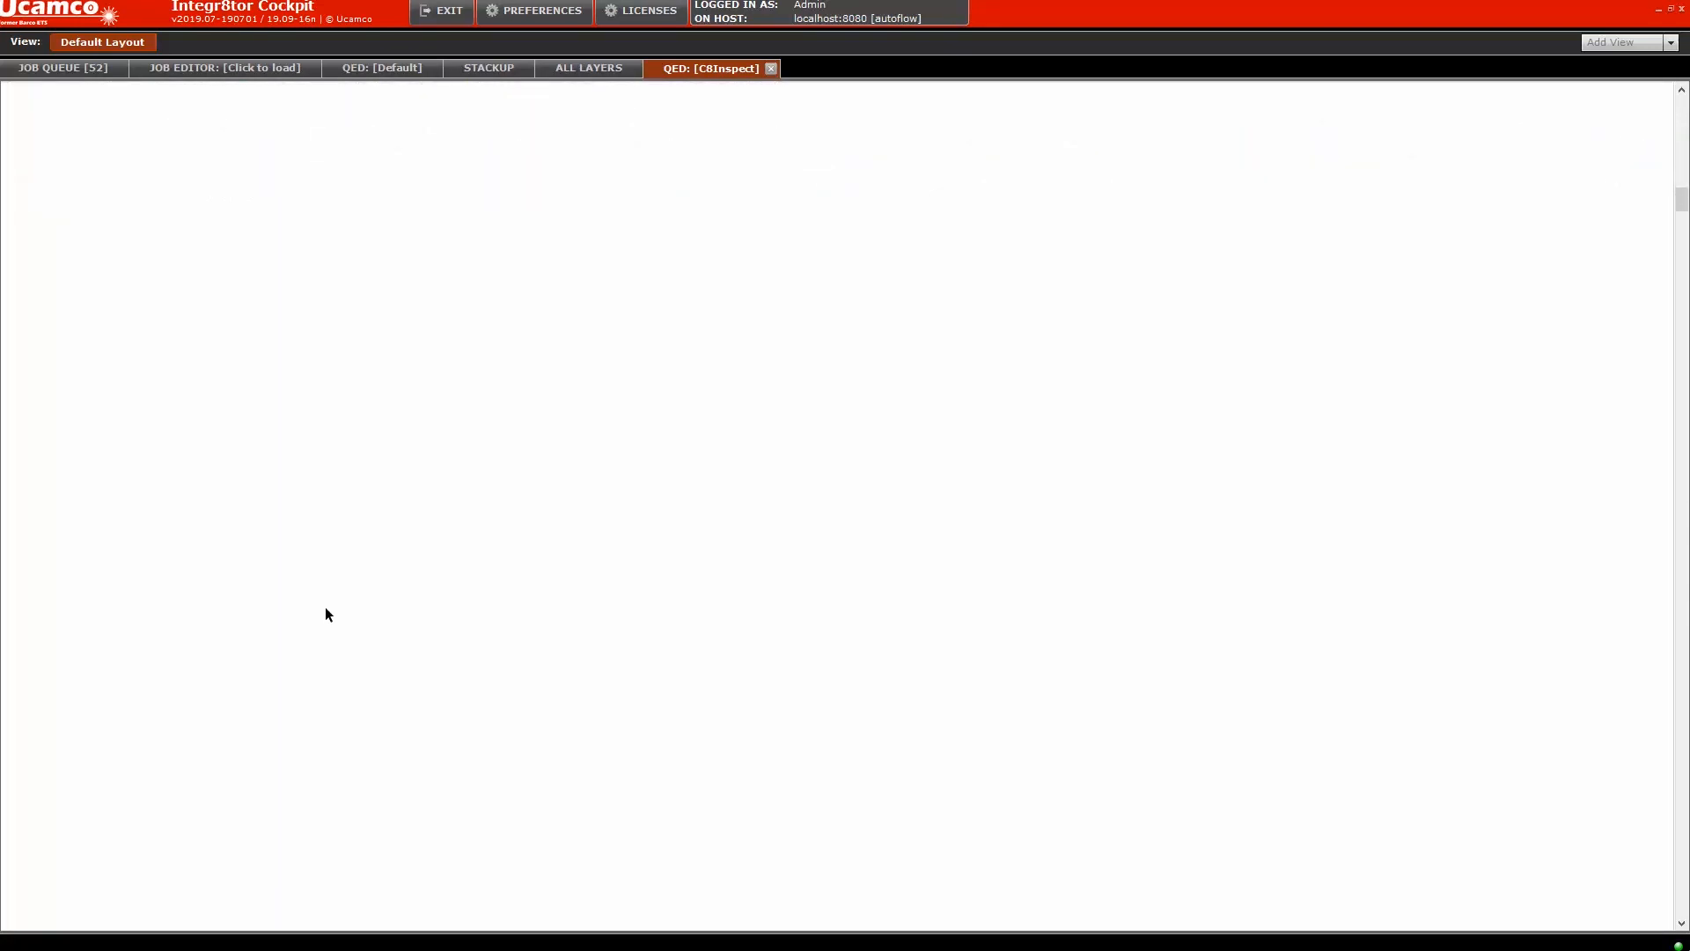
scroll(325, 607, "down", 3)
scroll(1351, 458, "down", 11)
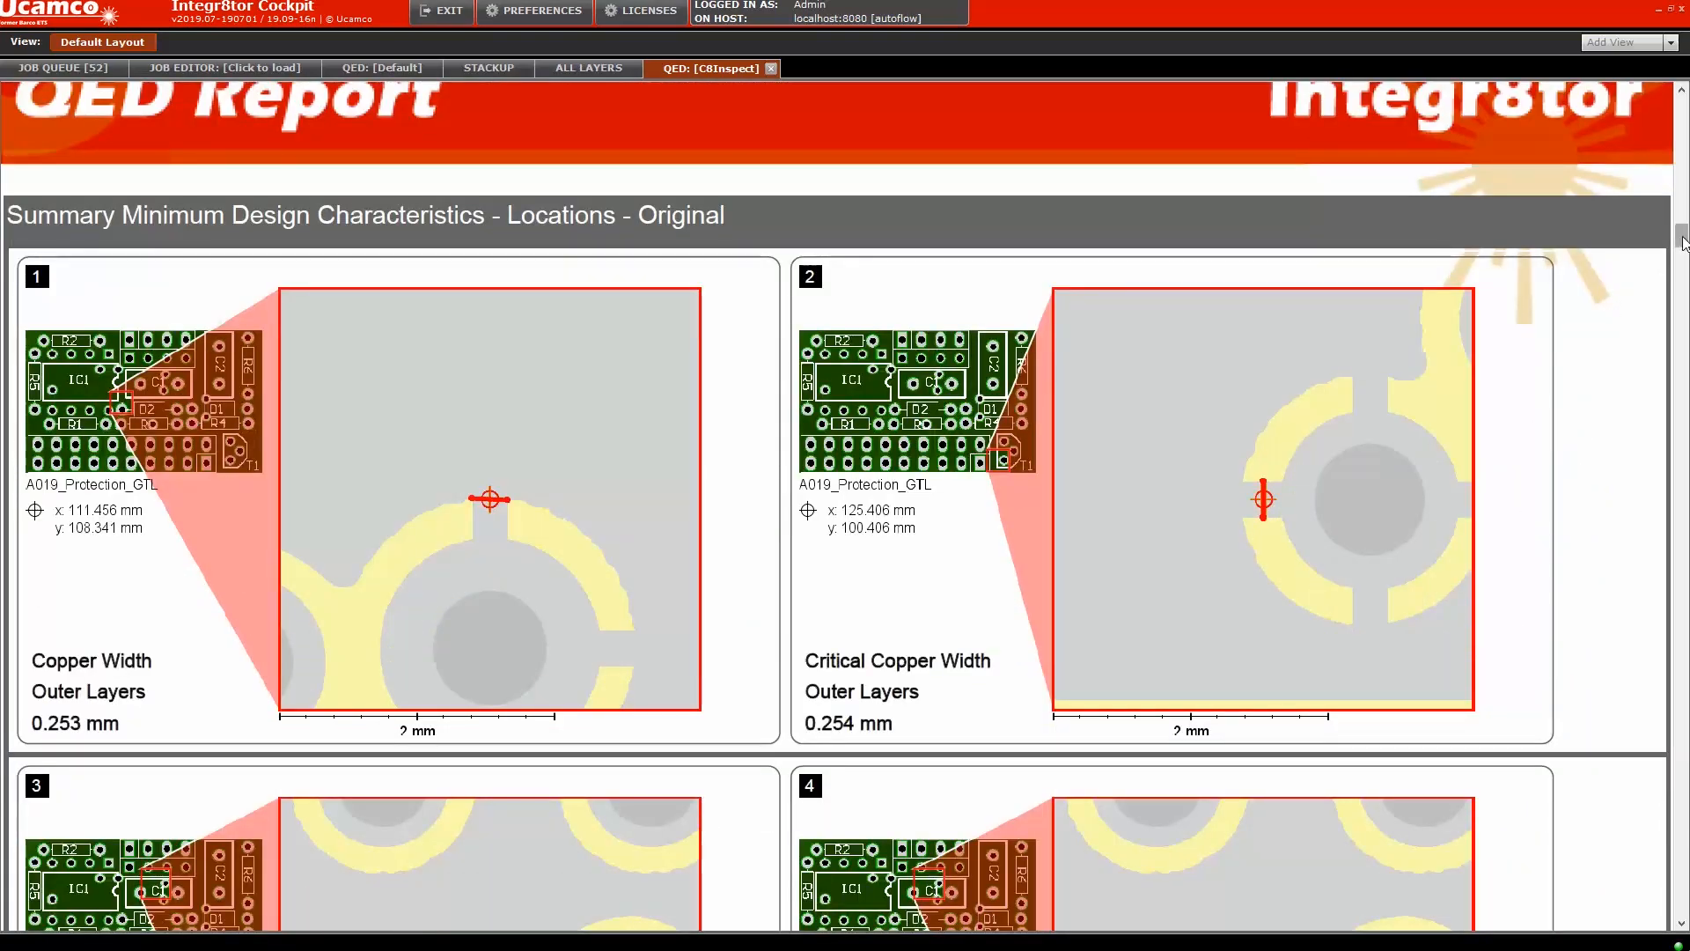
left_click_drag(1682, 238, 1644, 88)
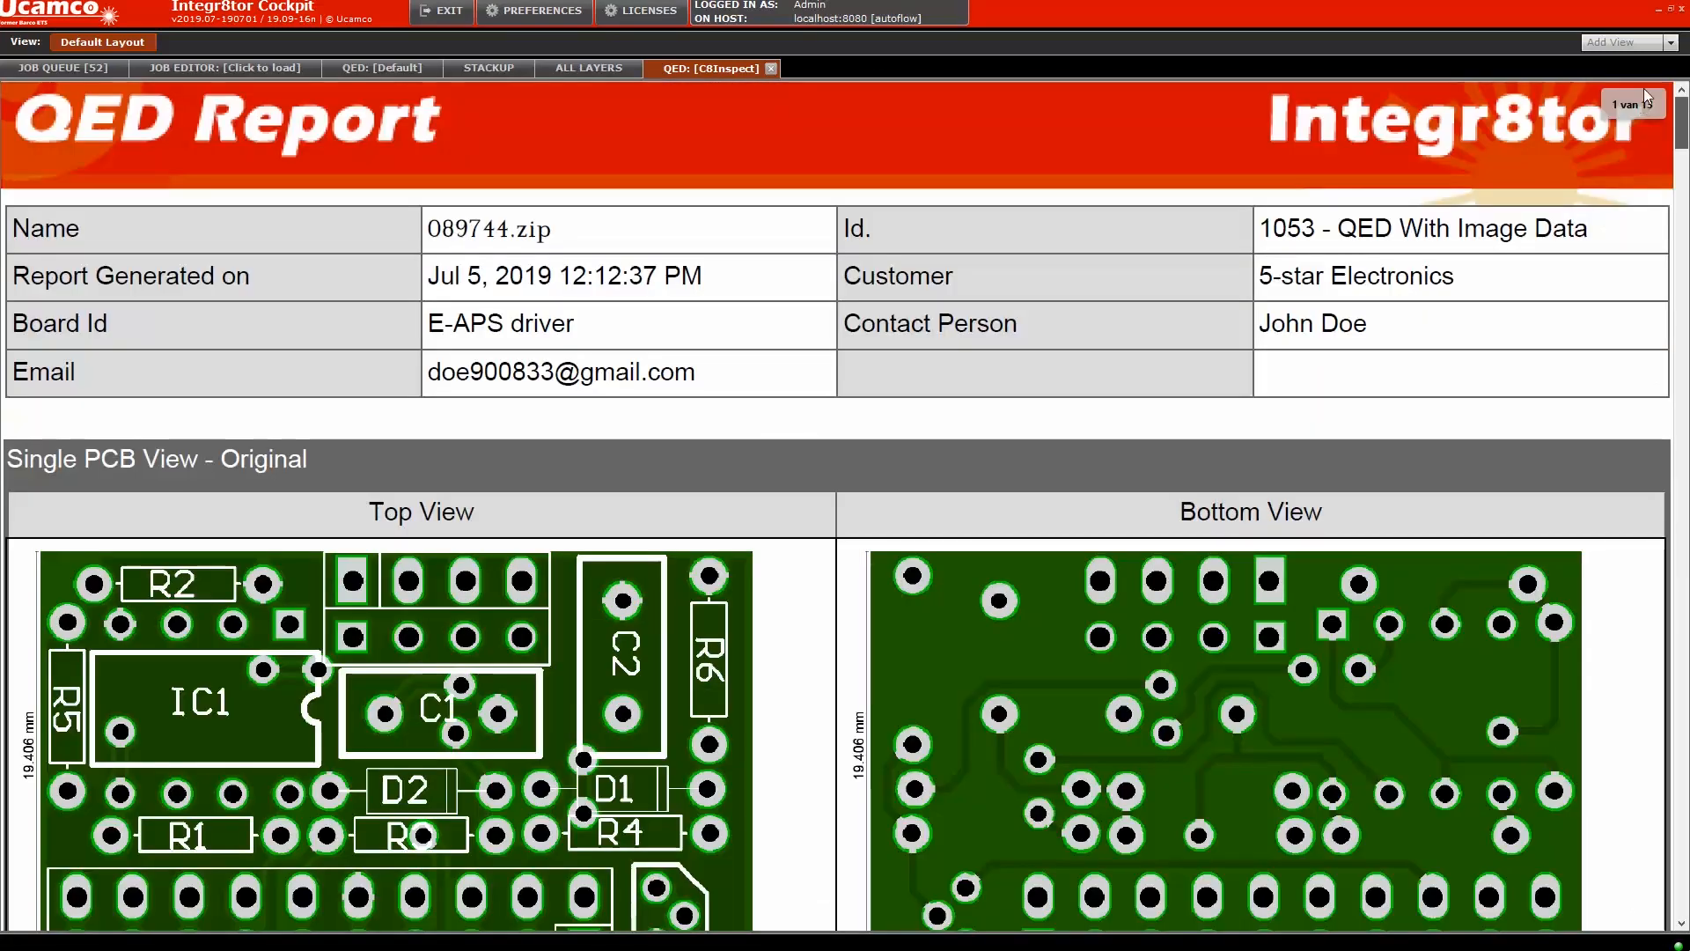
double_click(680, 65)
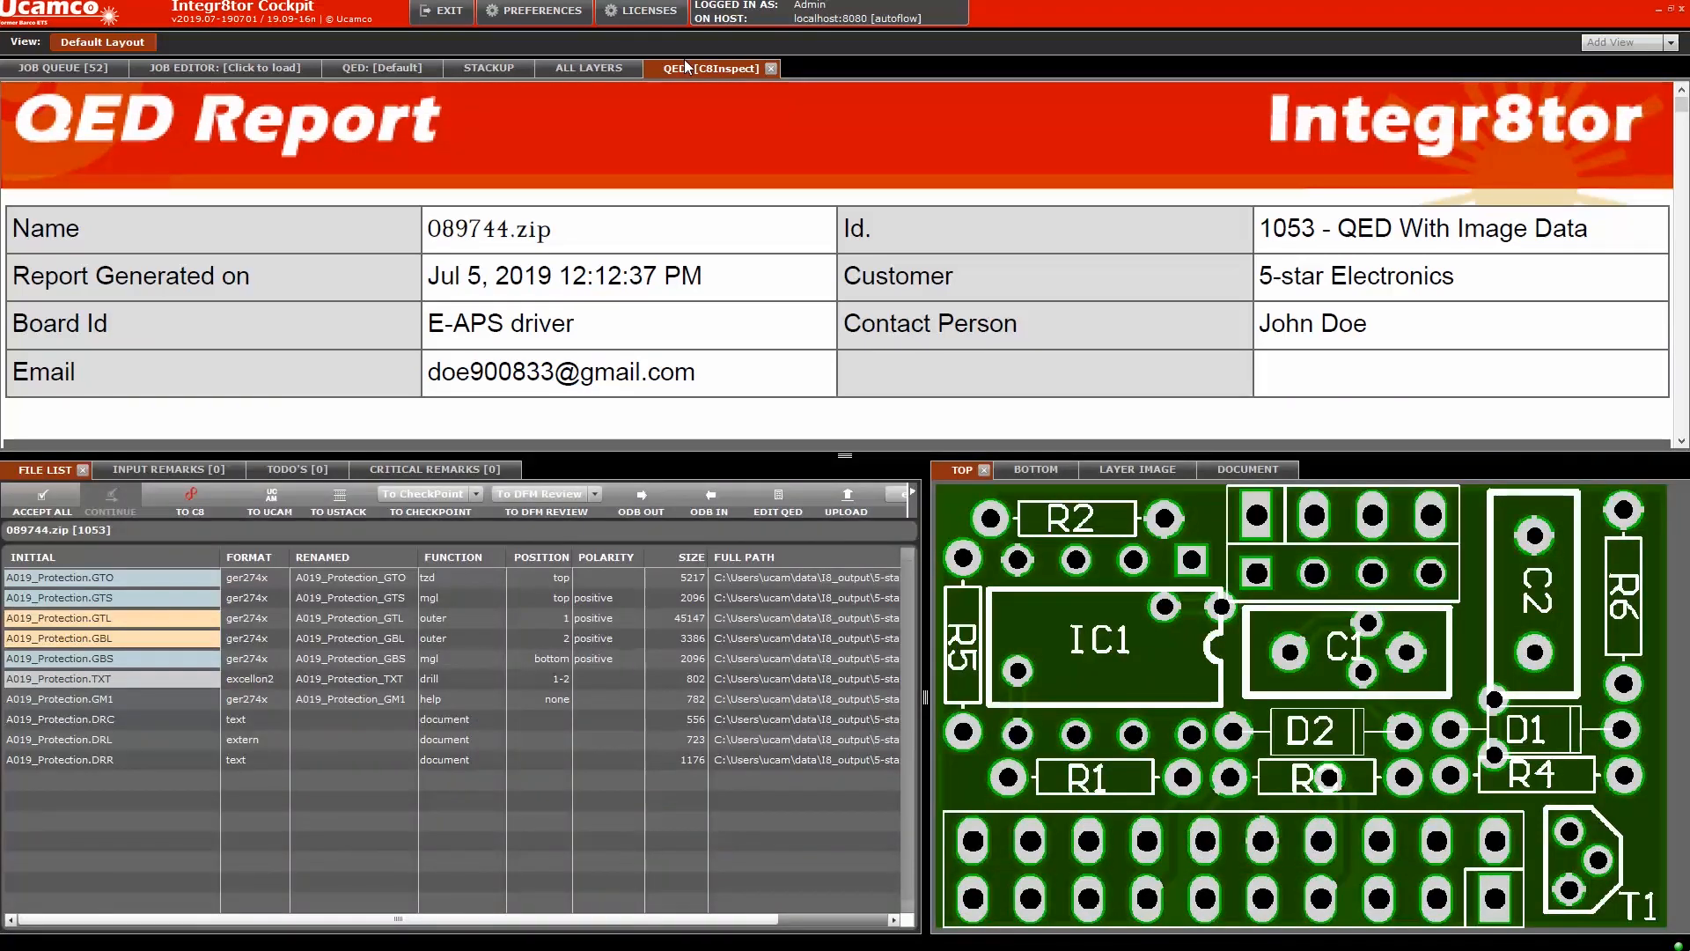
mouse_move(843, 369)
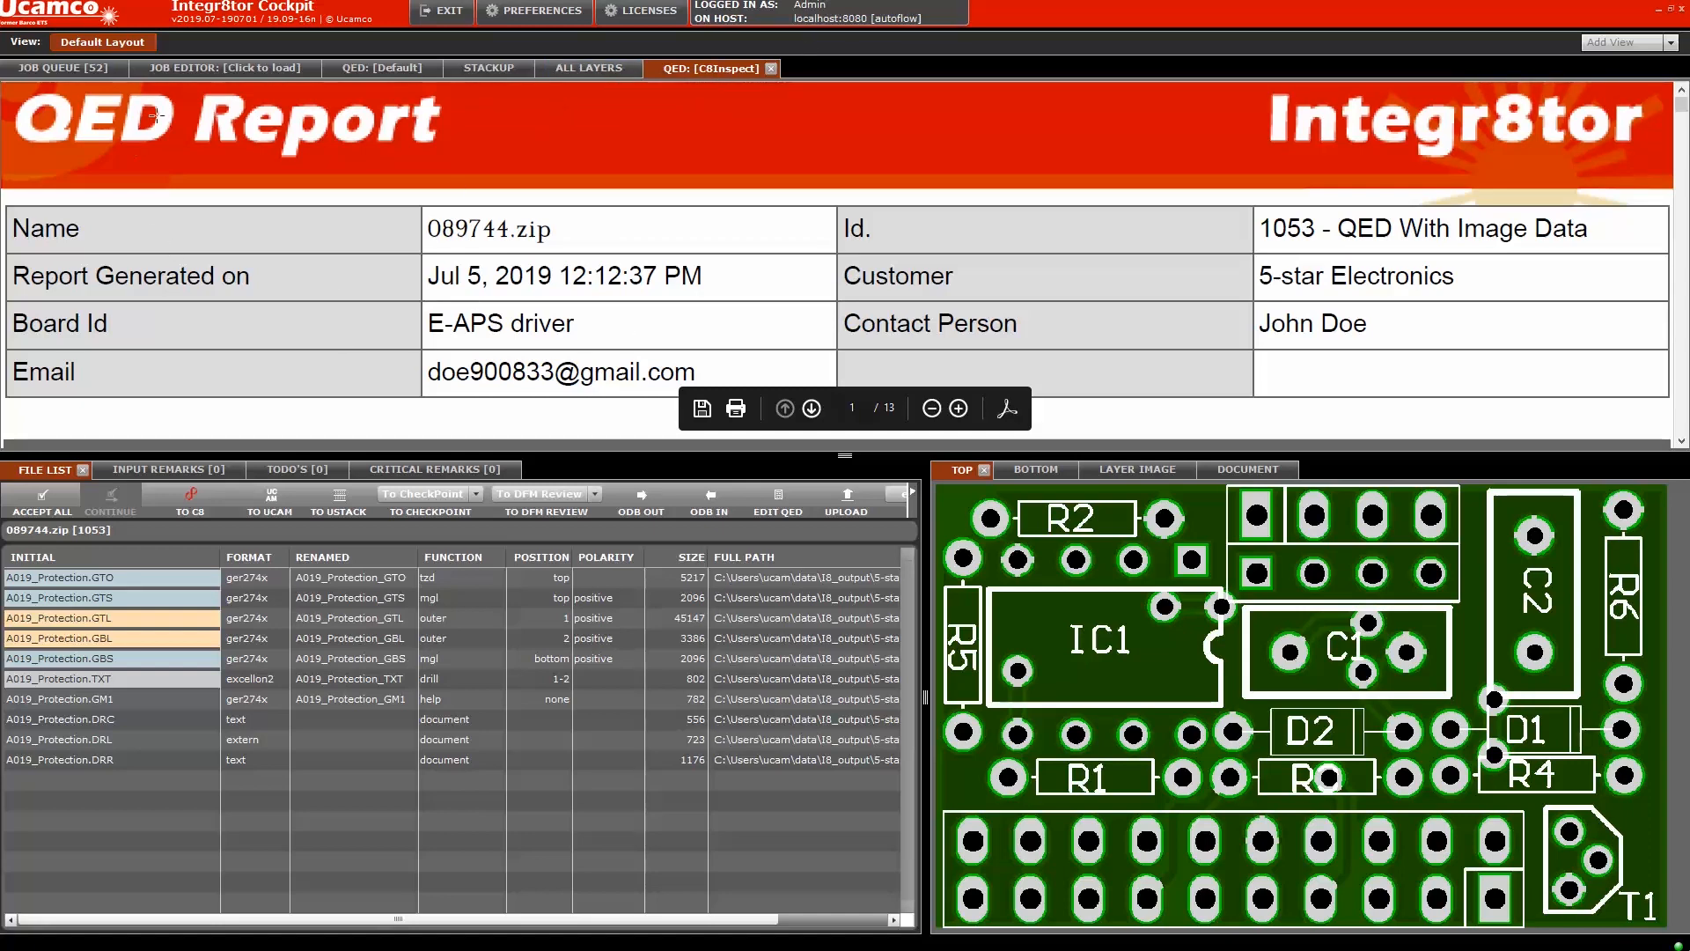
left_click(63, 69)
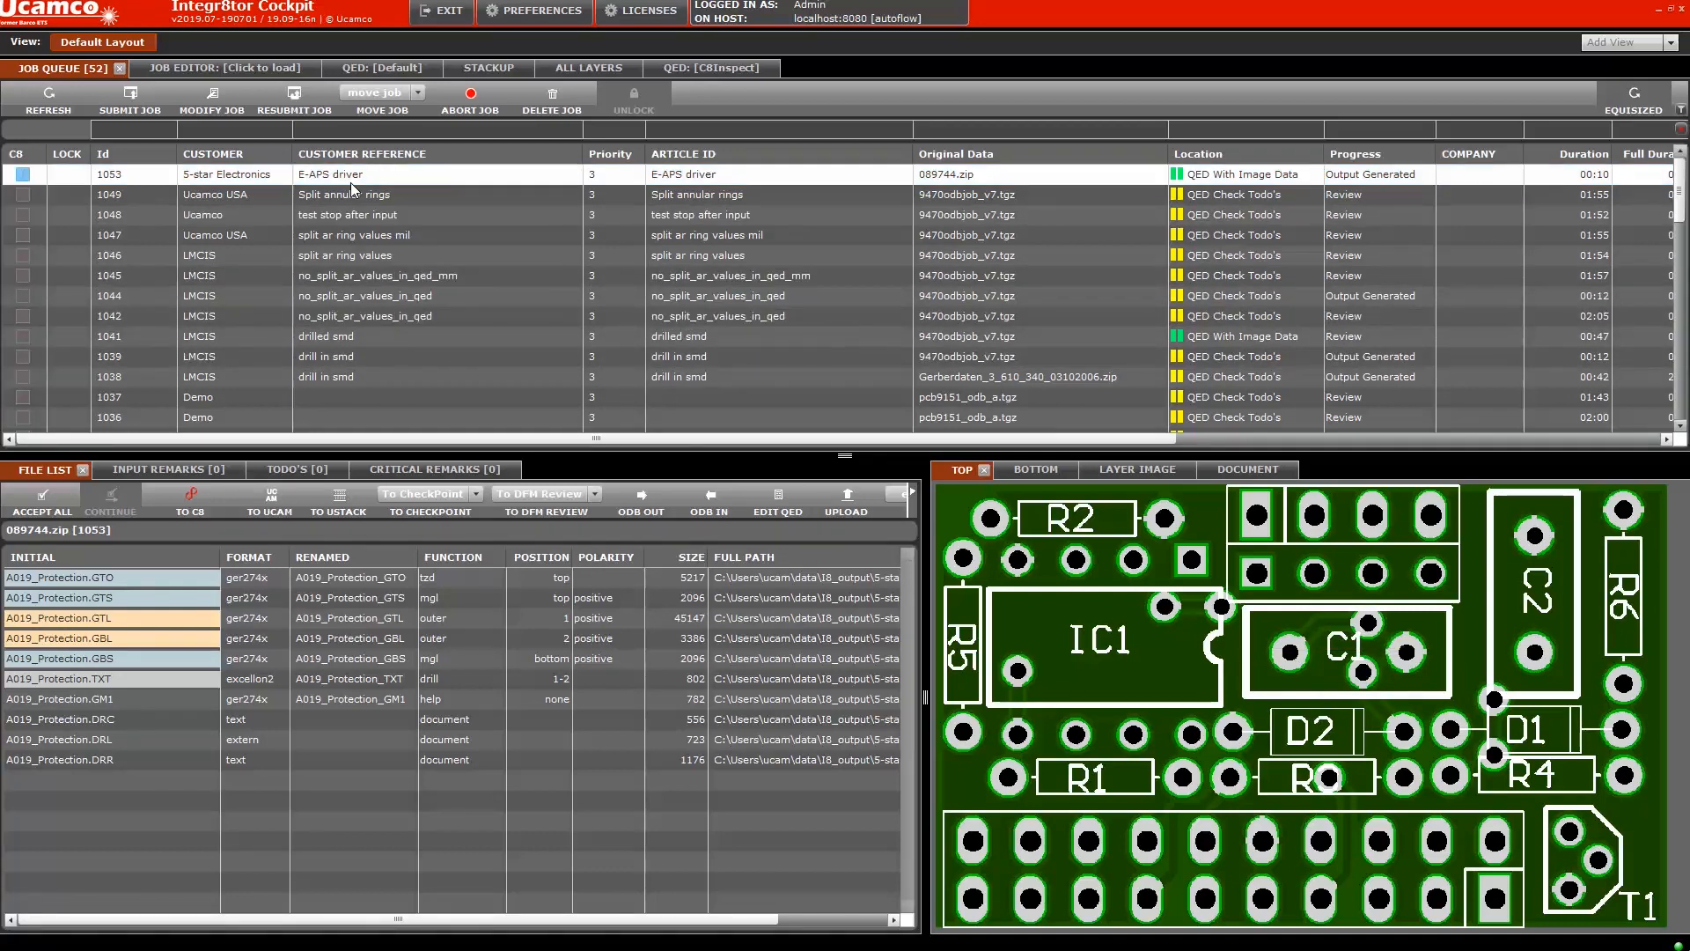
Upload job 1053 (E-APS driver) to Communic8tor using TO C8
left_click(400, 181)
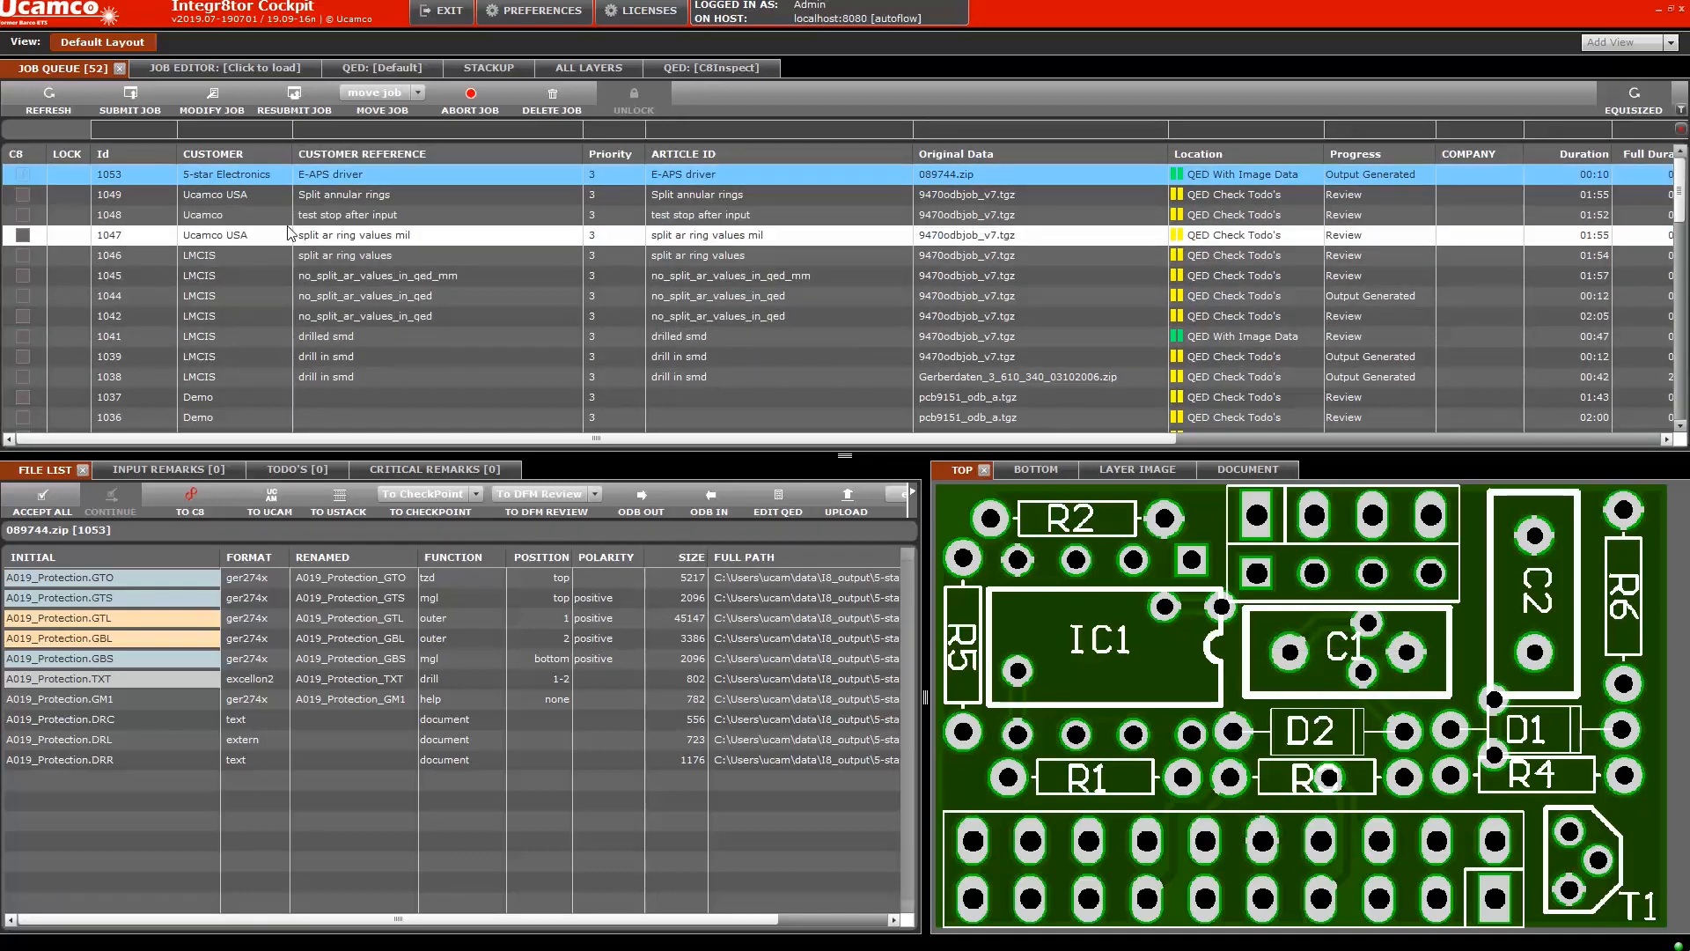
left_click(192, 498)
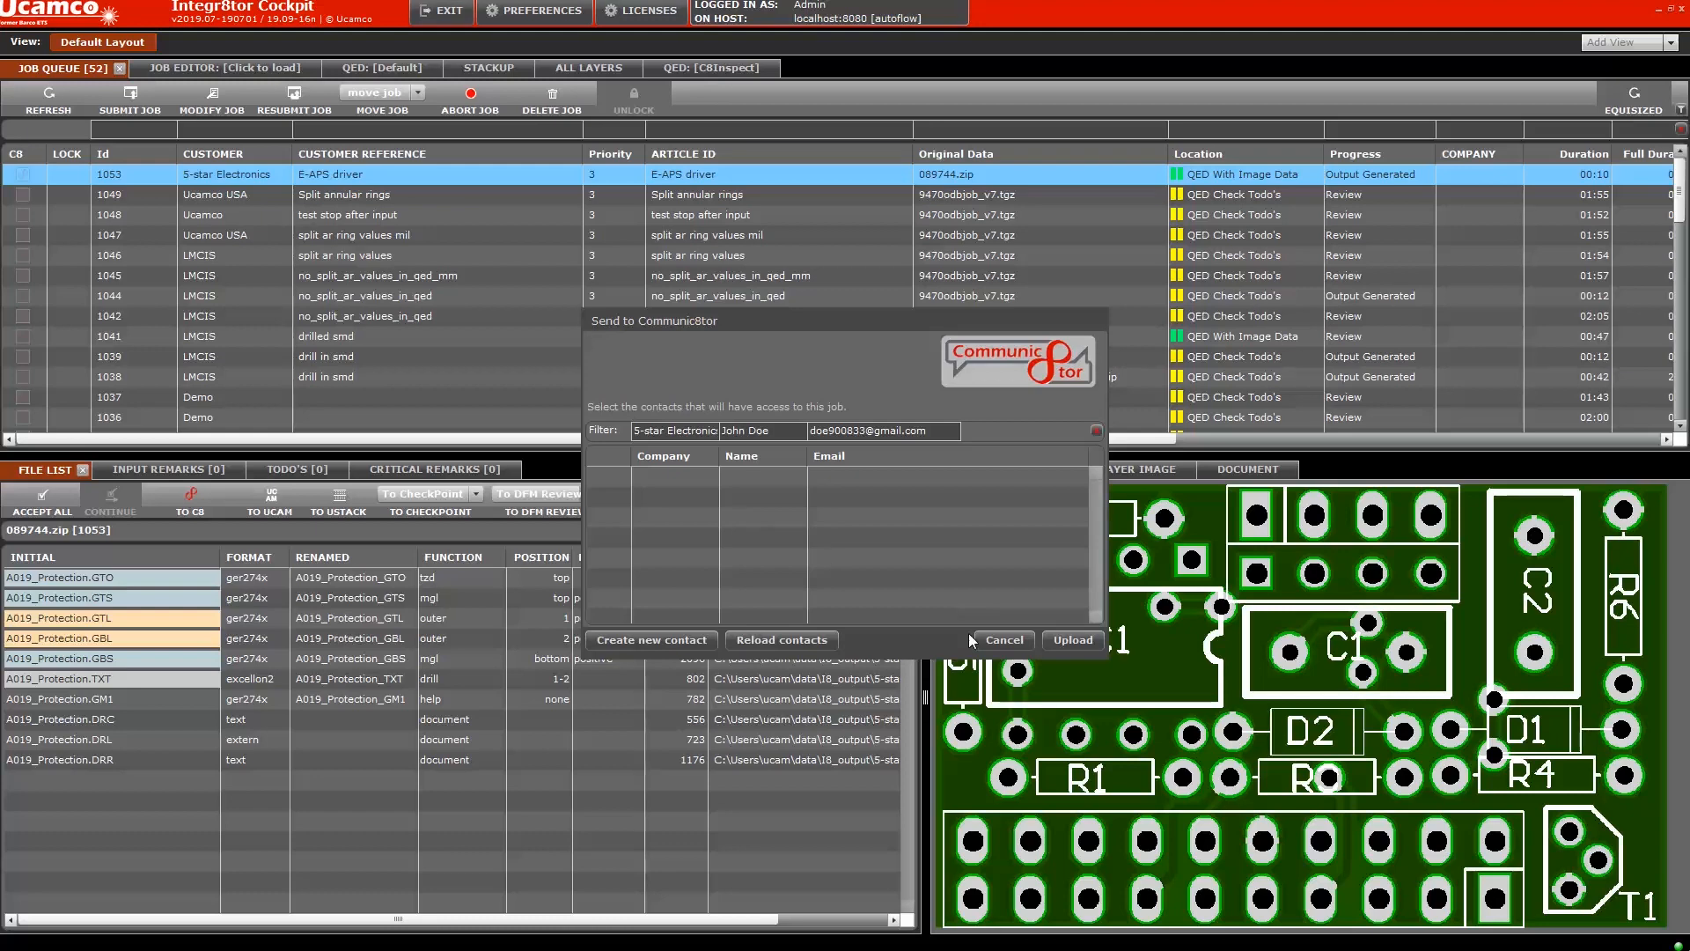
left_click(1072, 639)
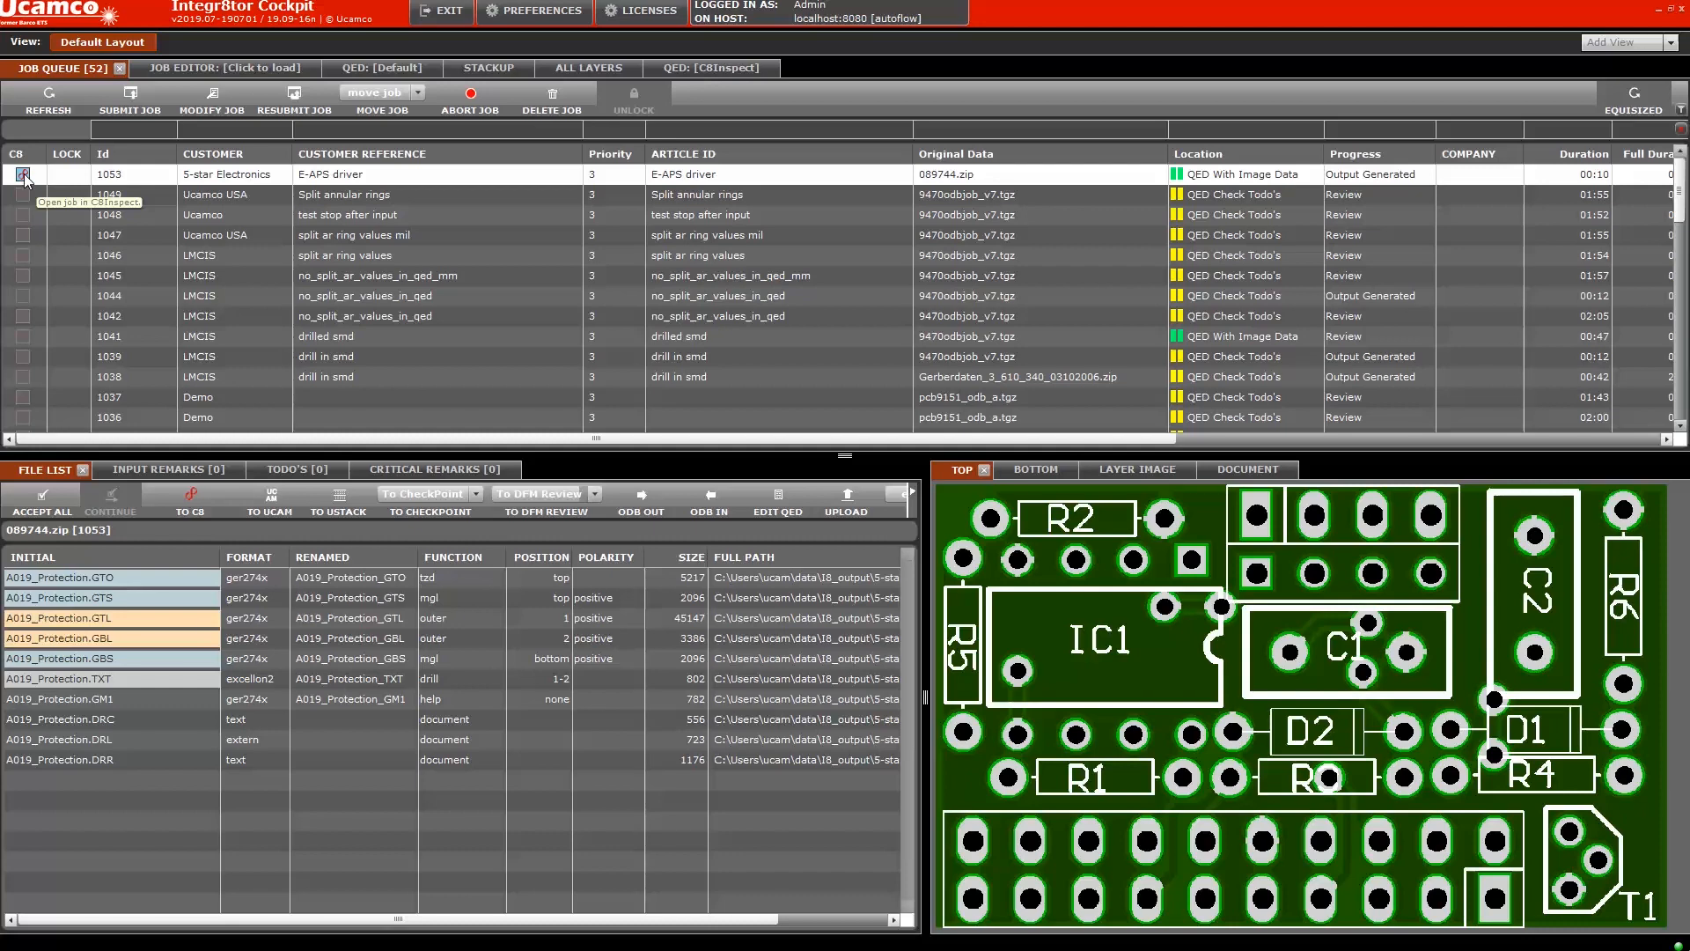
Open job 1053 in the C8Inspect web viewer to show all eight A019_Protection layers
left_click(24, 175)
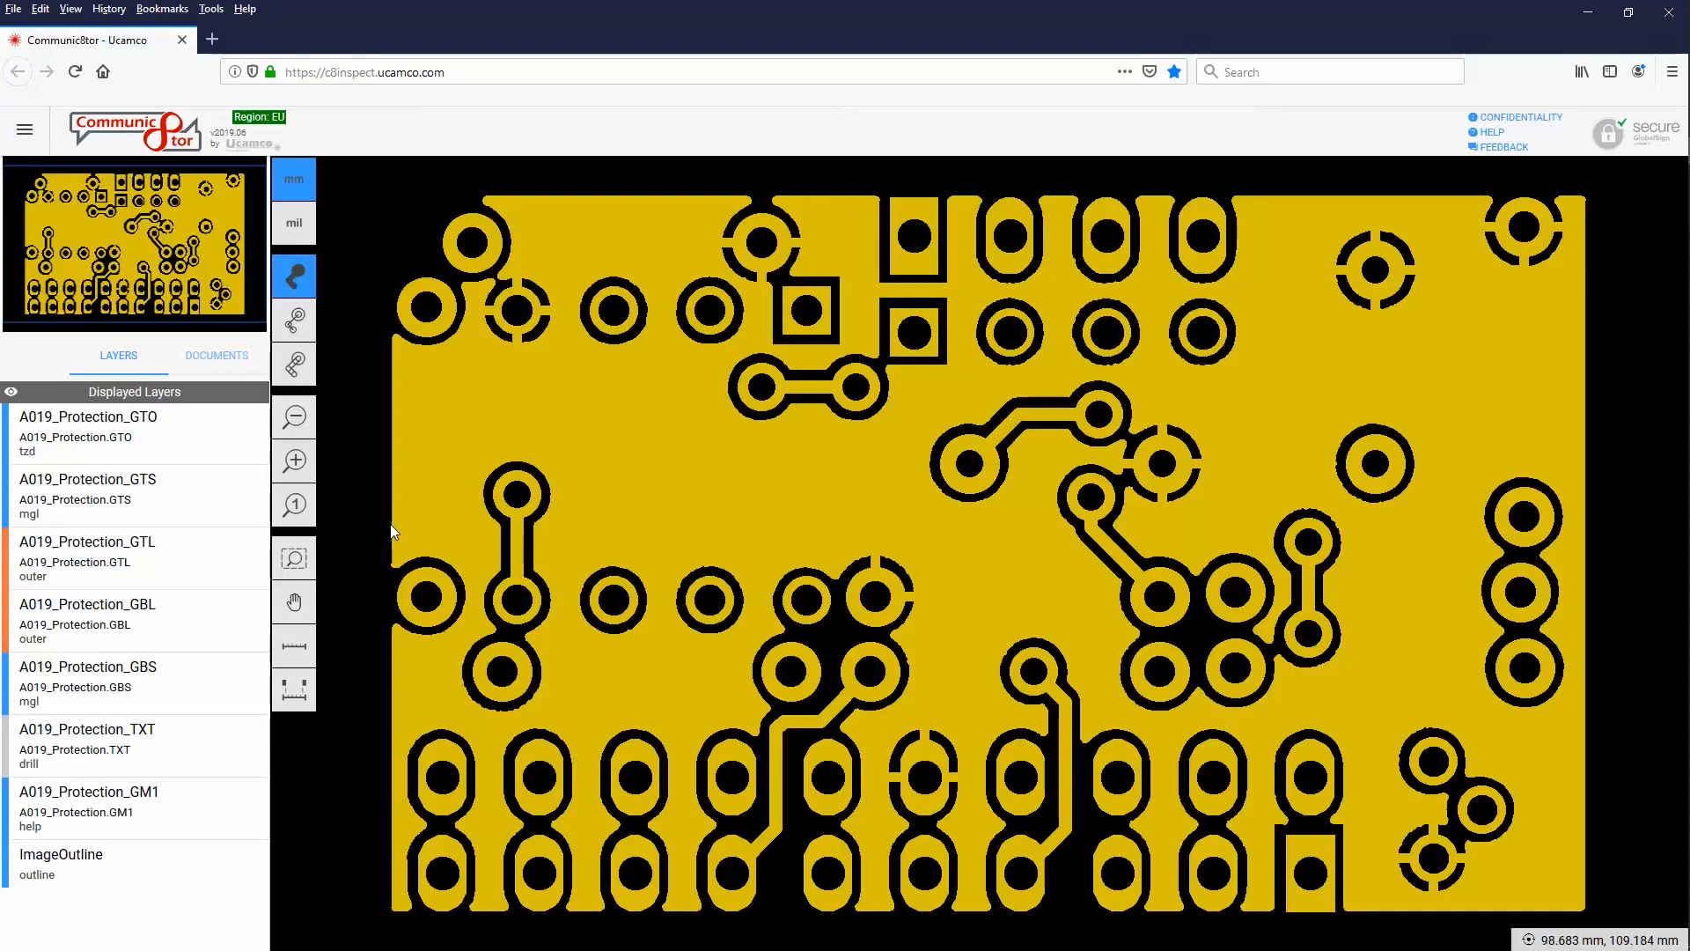
mouse_move(192, 552)
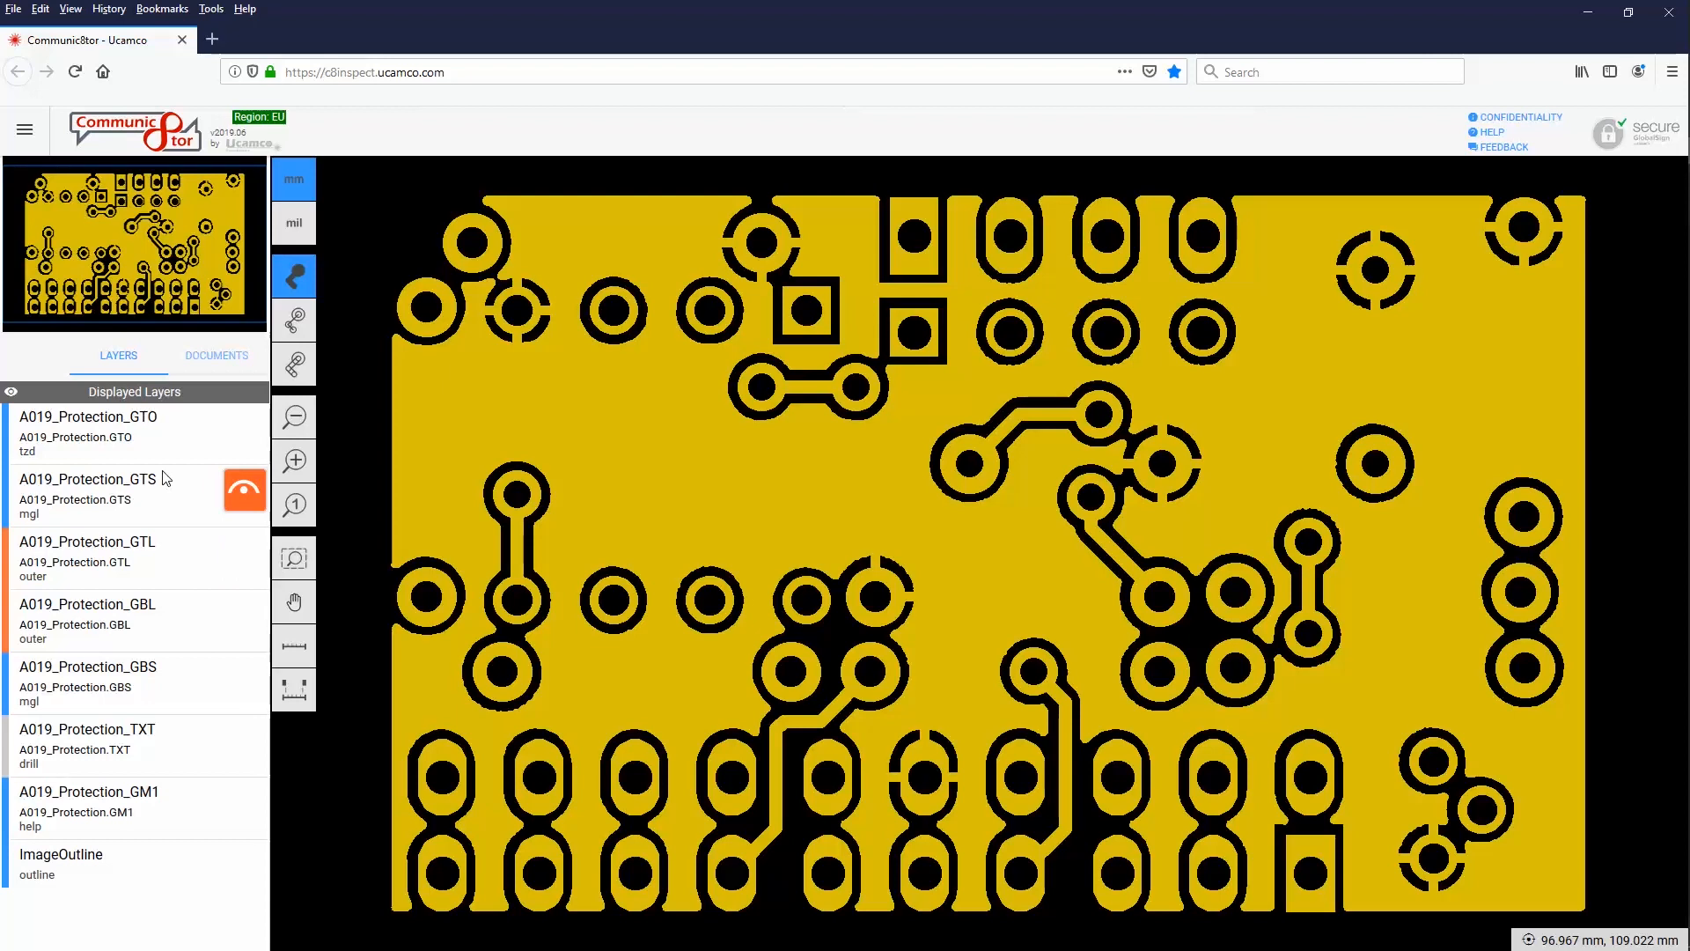
left_click(242, 495)
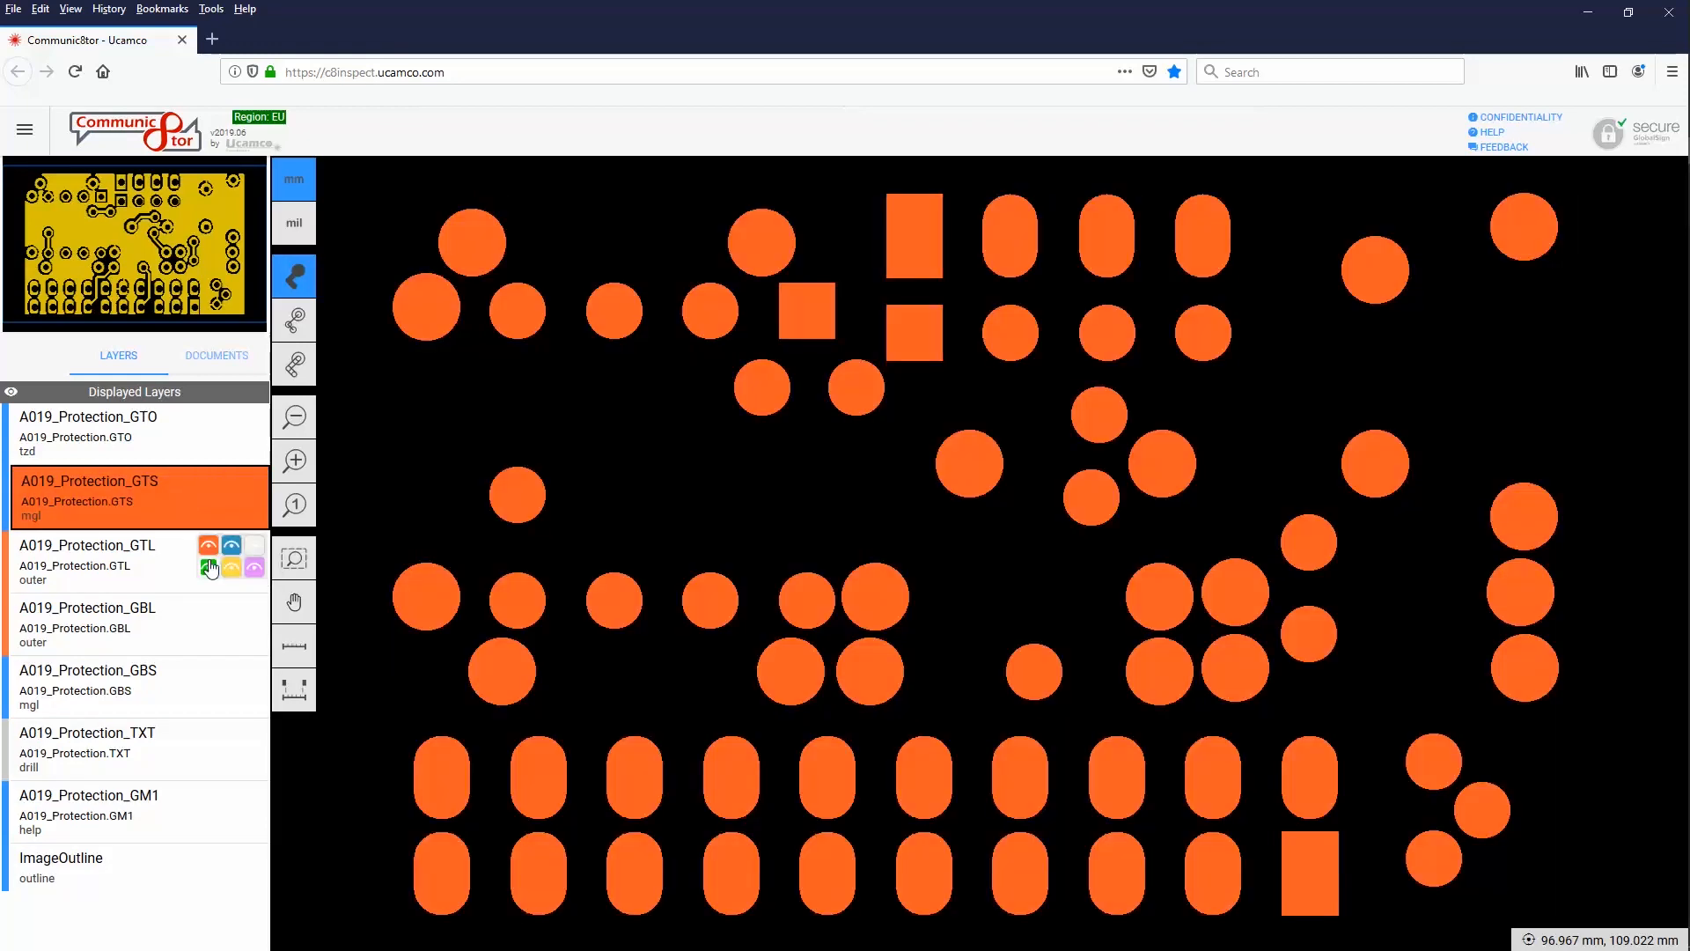
left_click(208, 571)
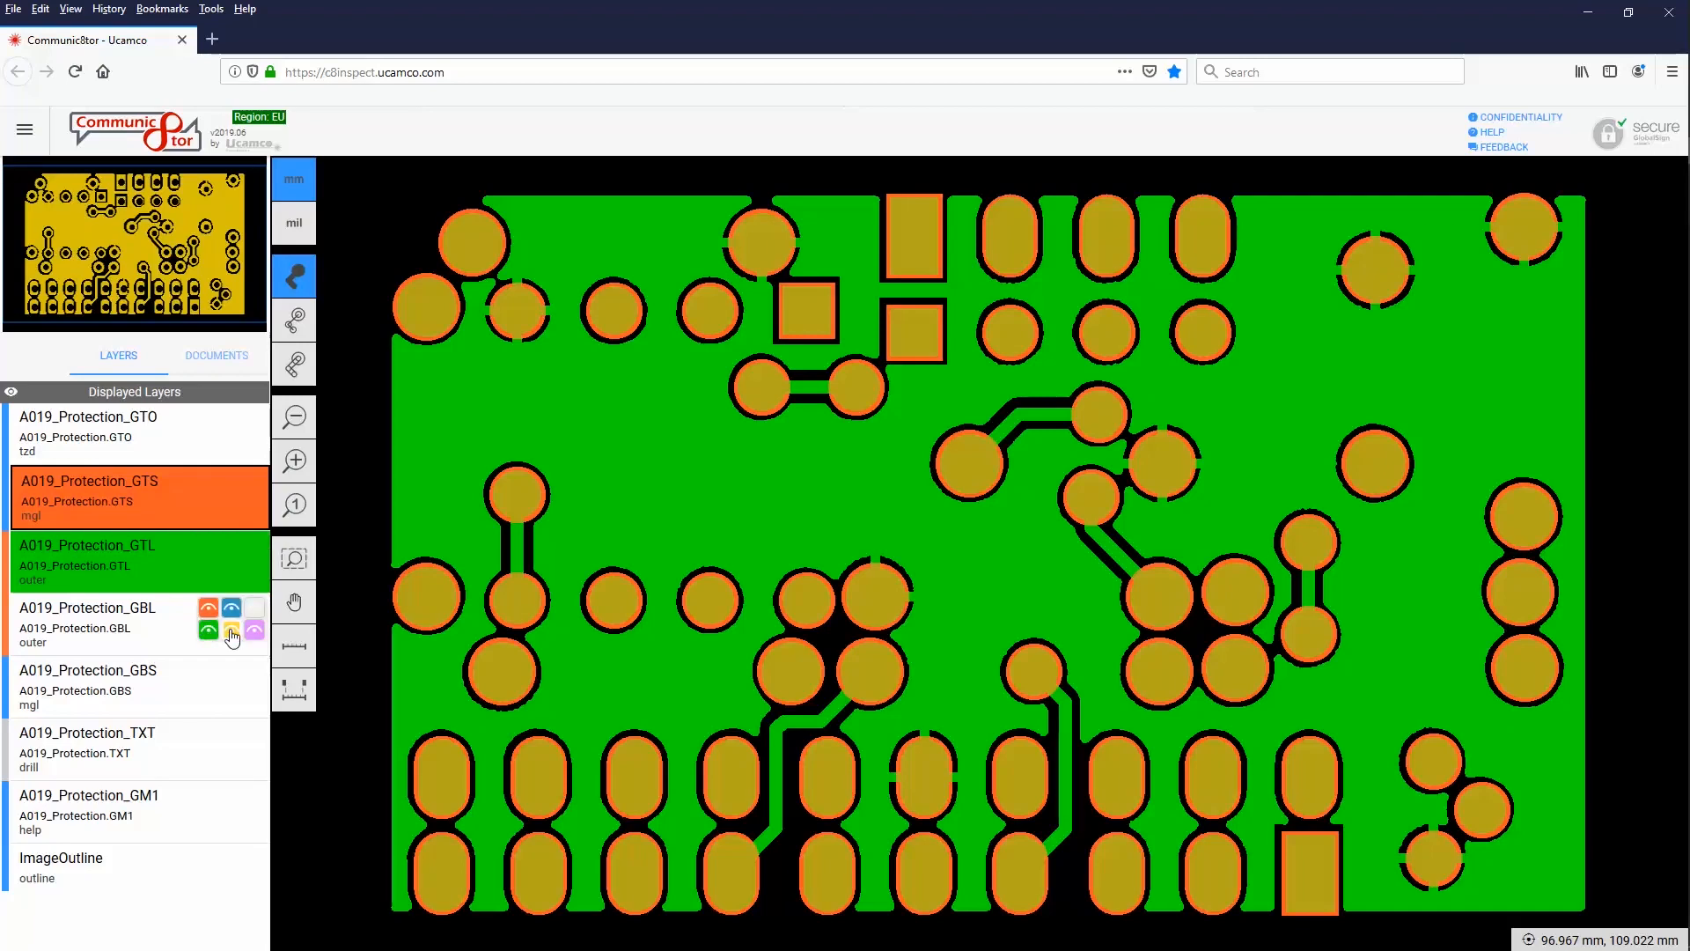
left_click(230, 631)
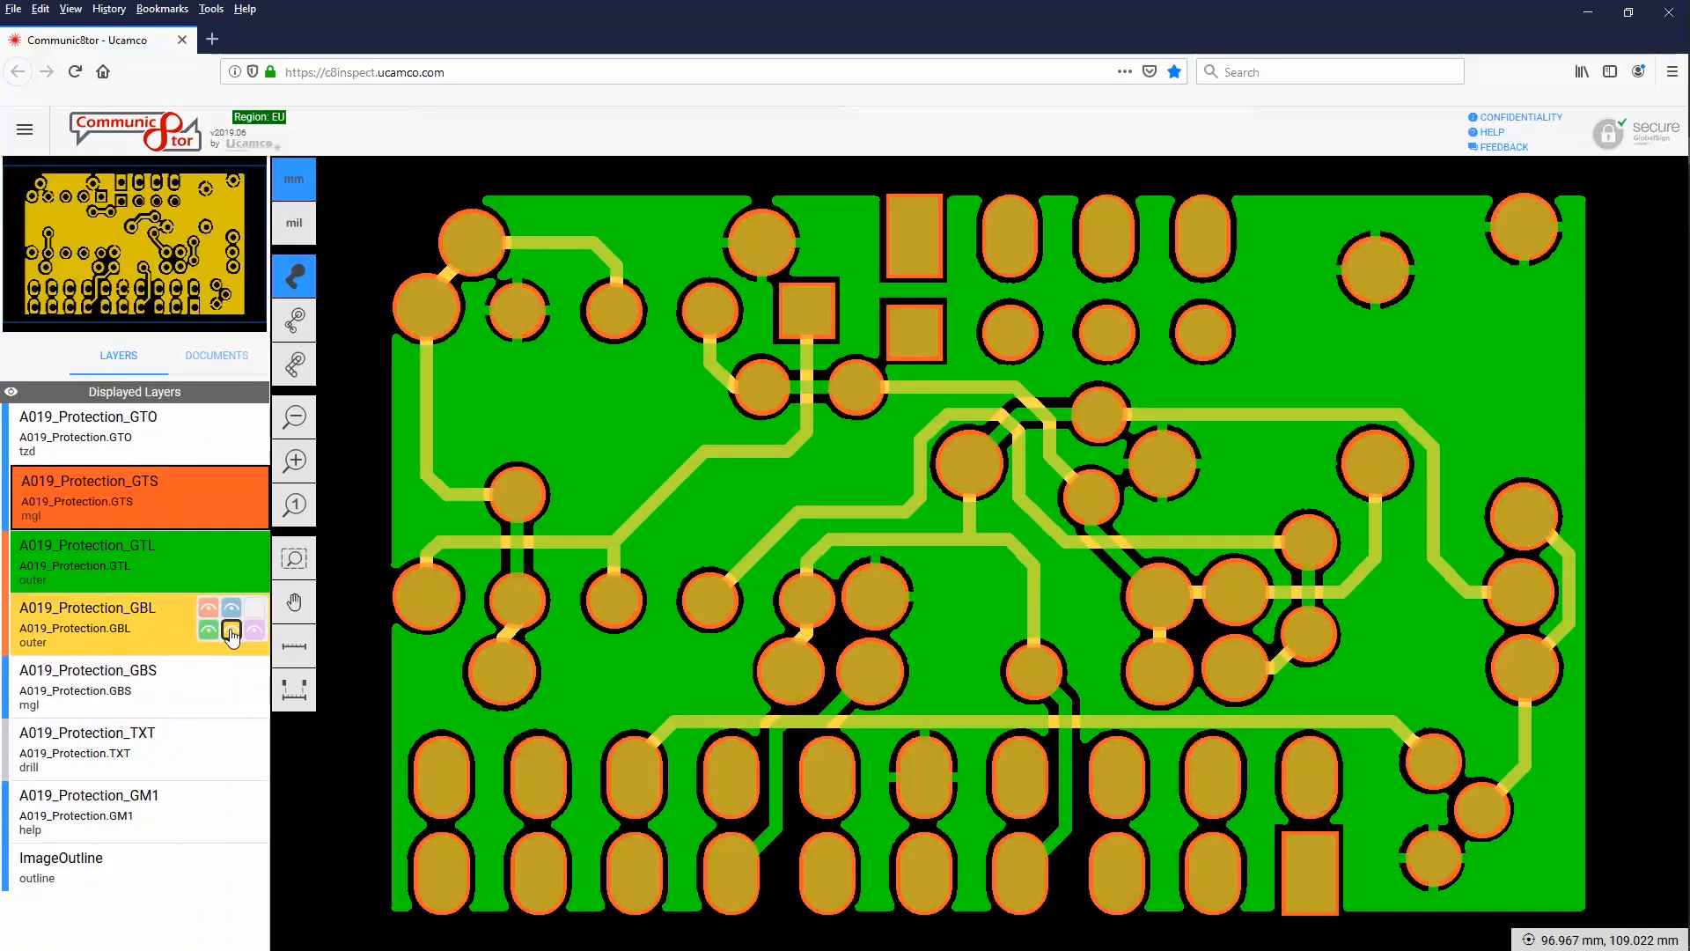
mouse_move(204, 748)
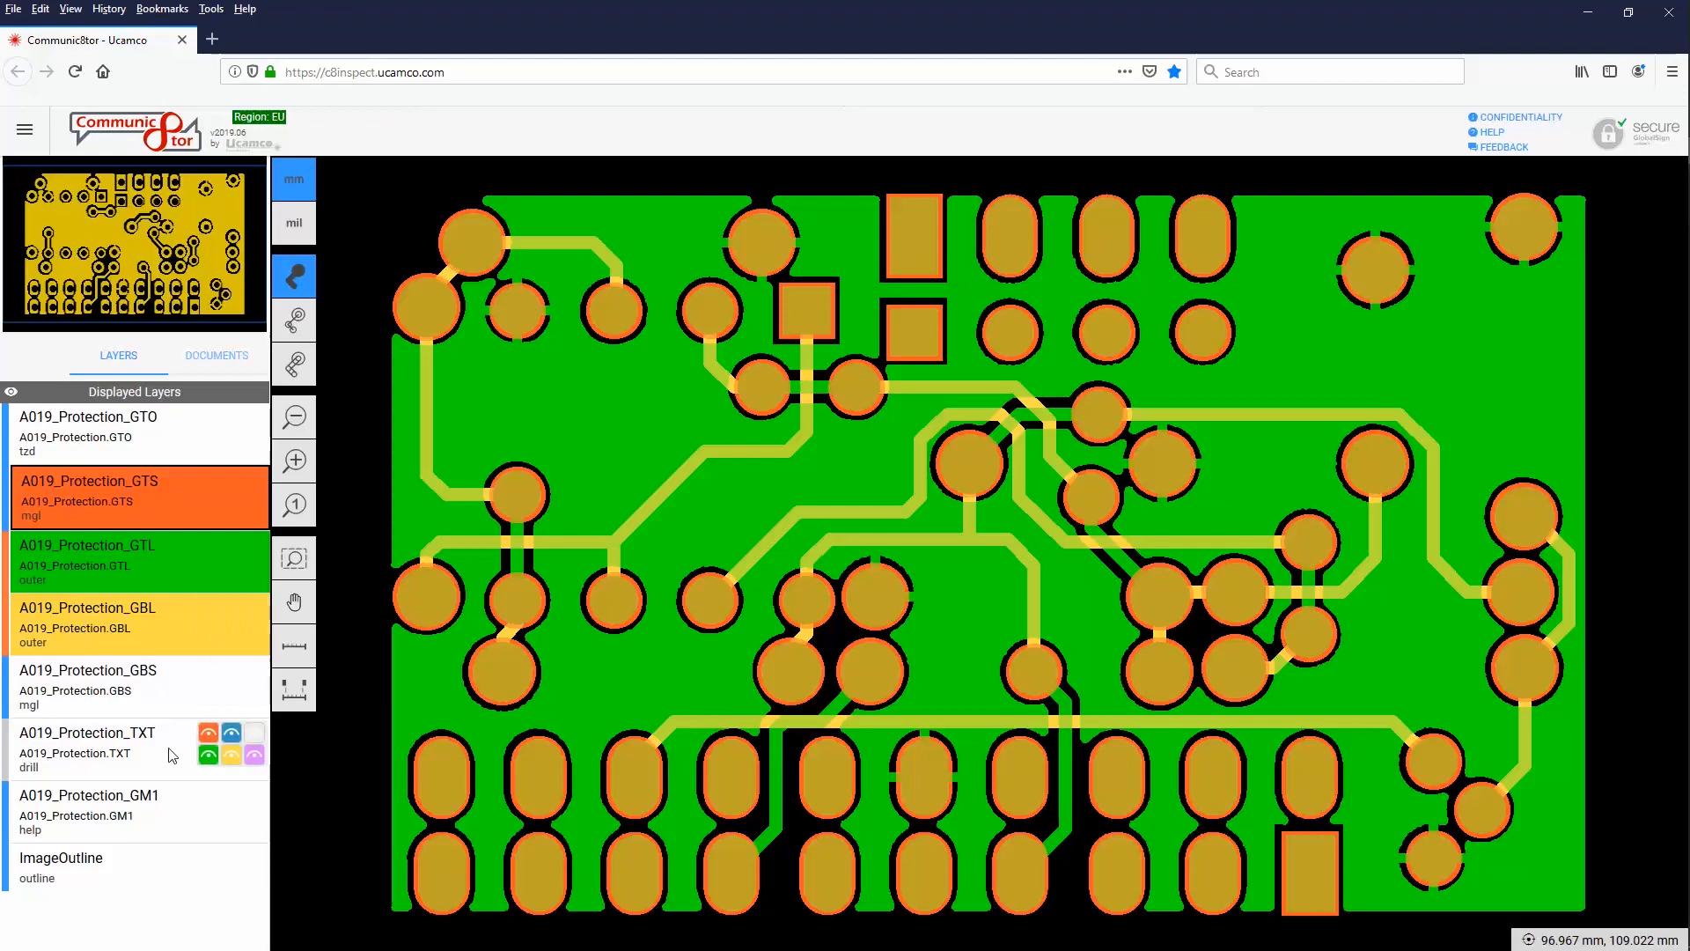
left_click(230, 731)
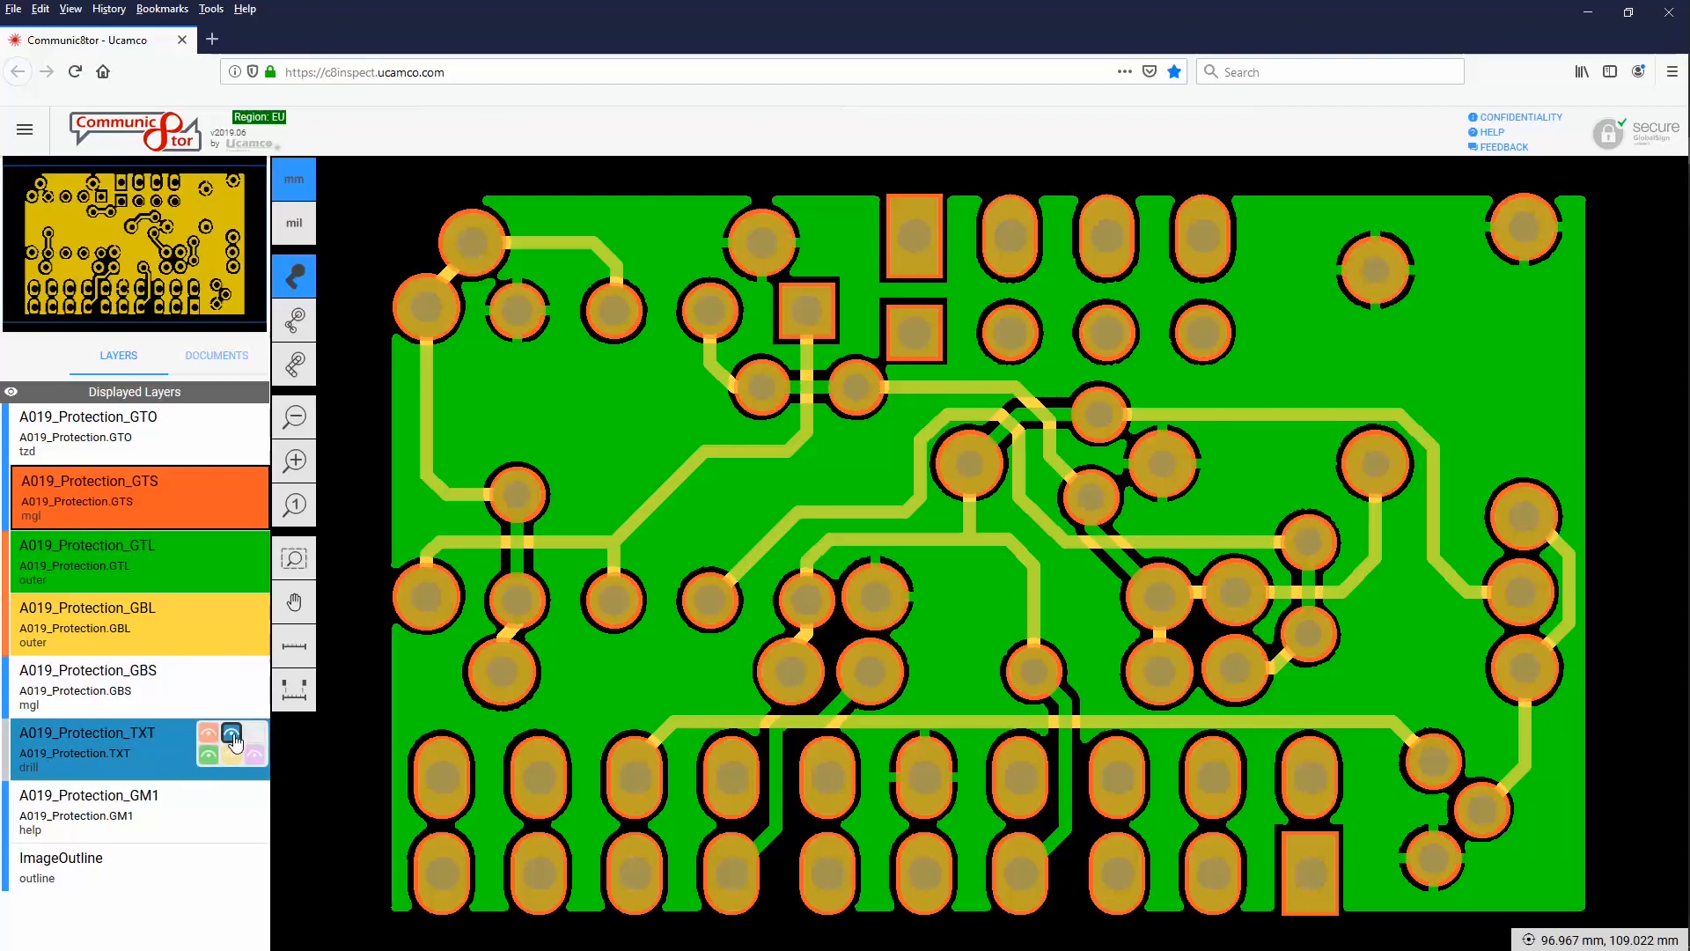
left_click(233, 738)
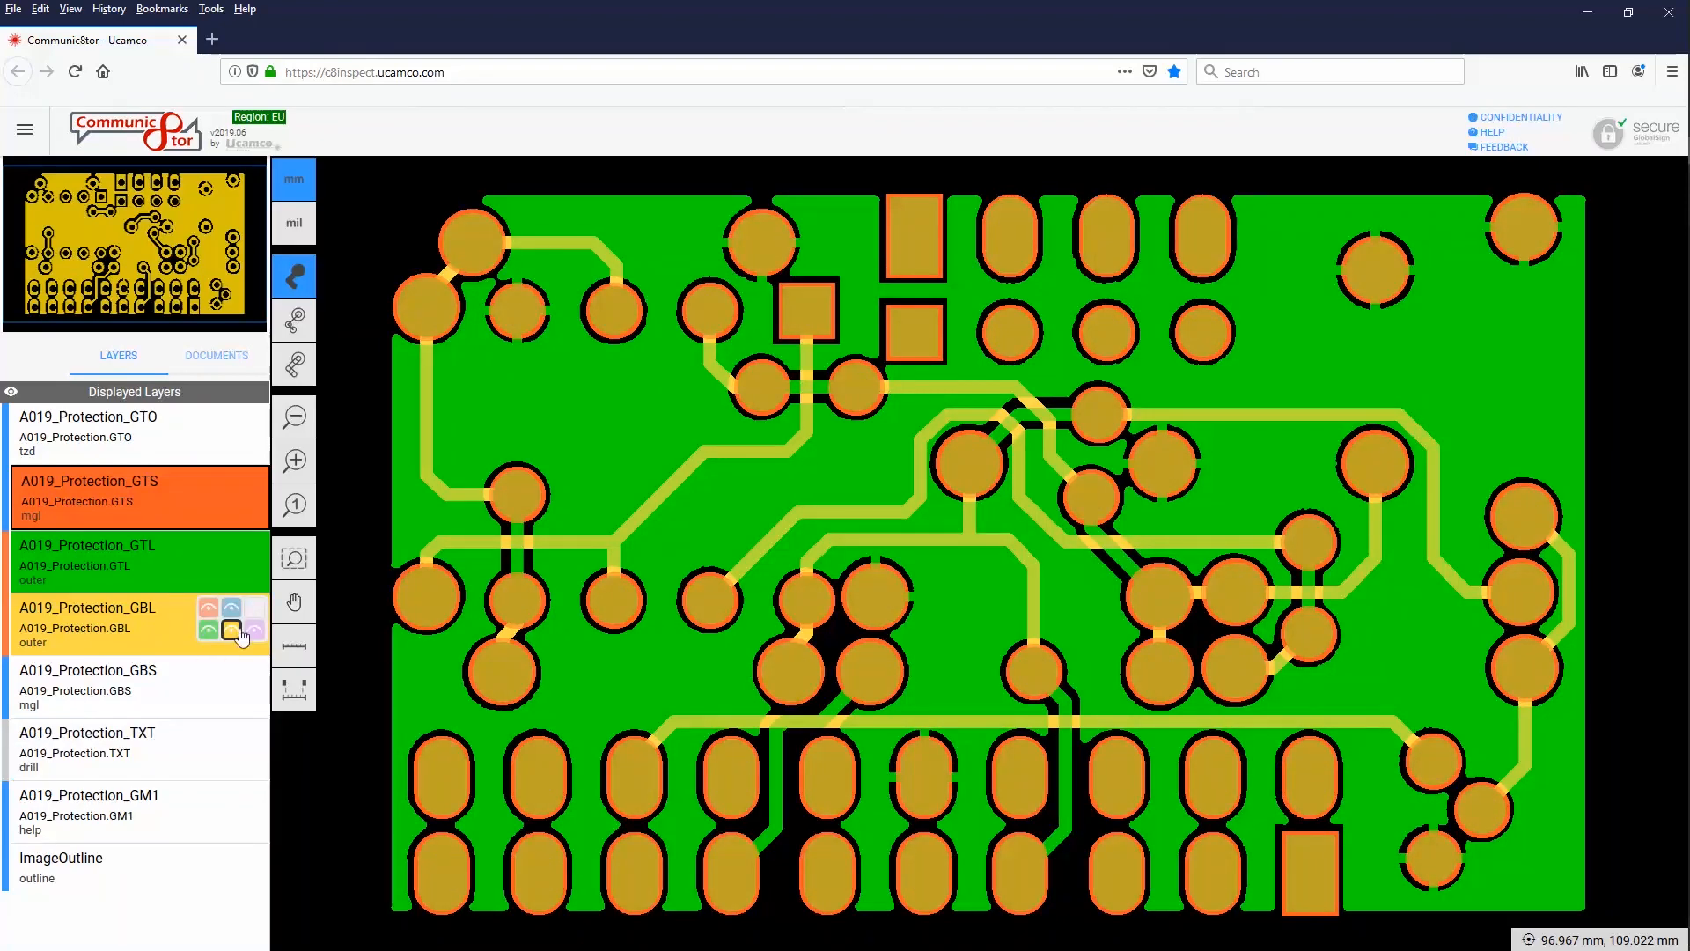
left_click(231, 632)
left_click(209, 568)
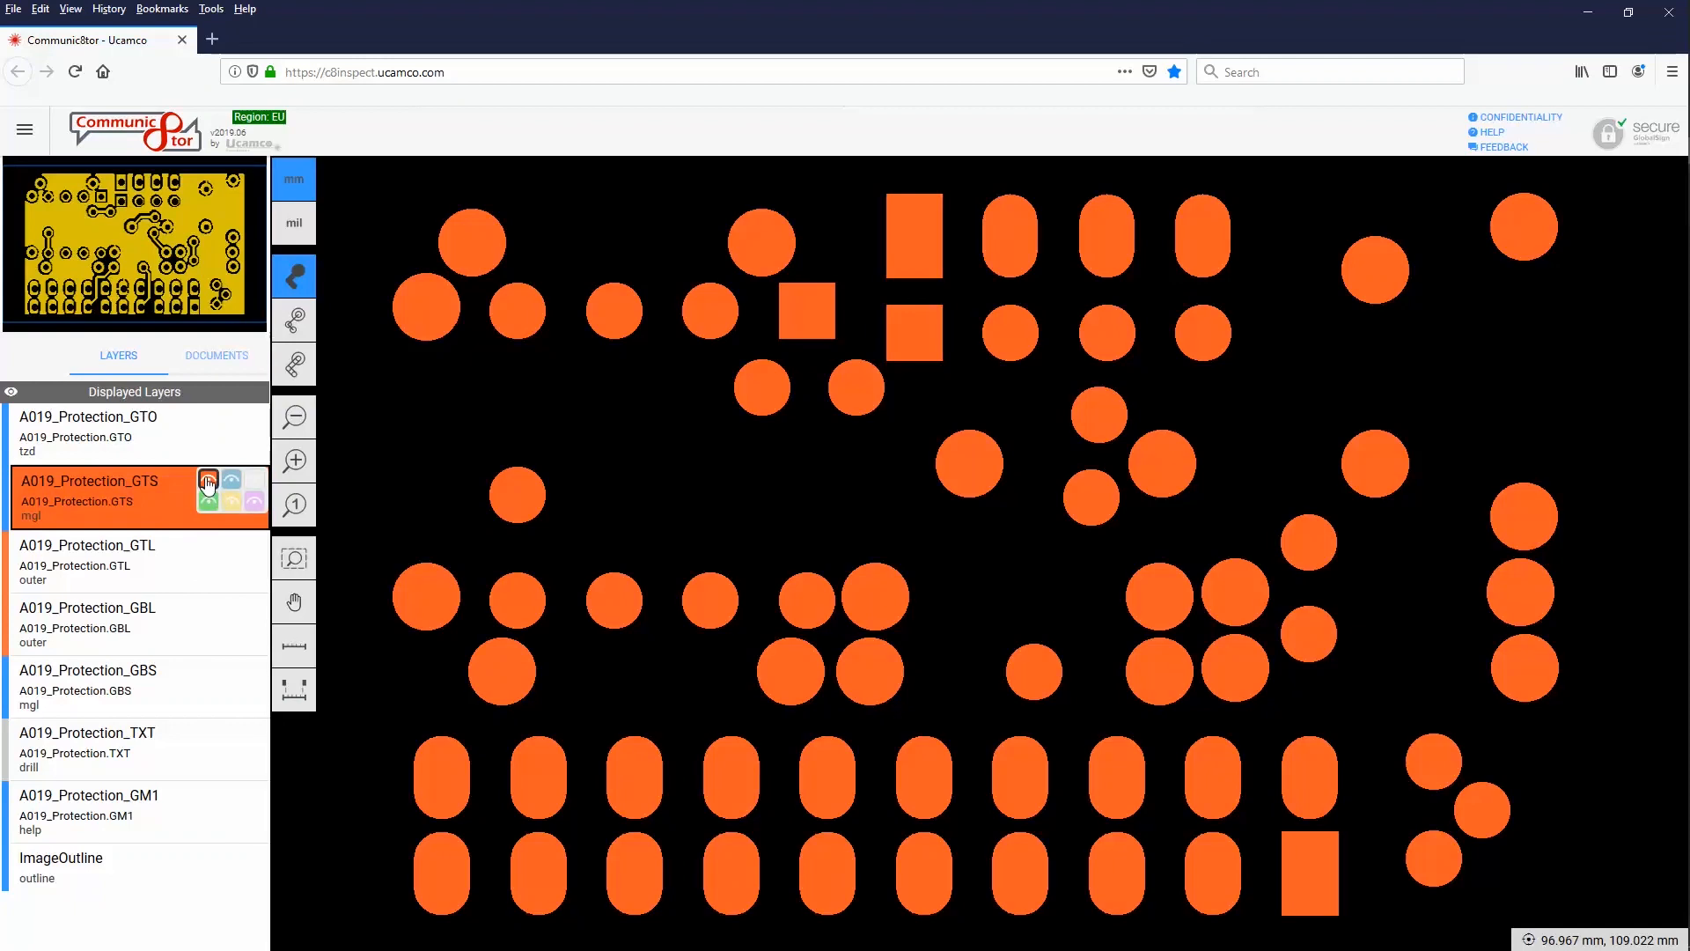
left_click(208, 483)
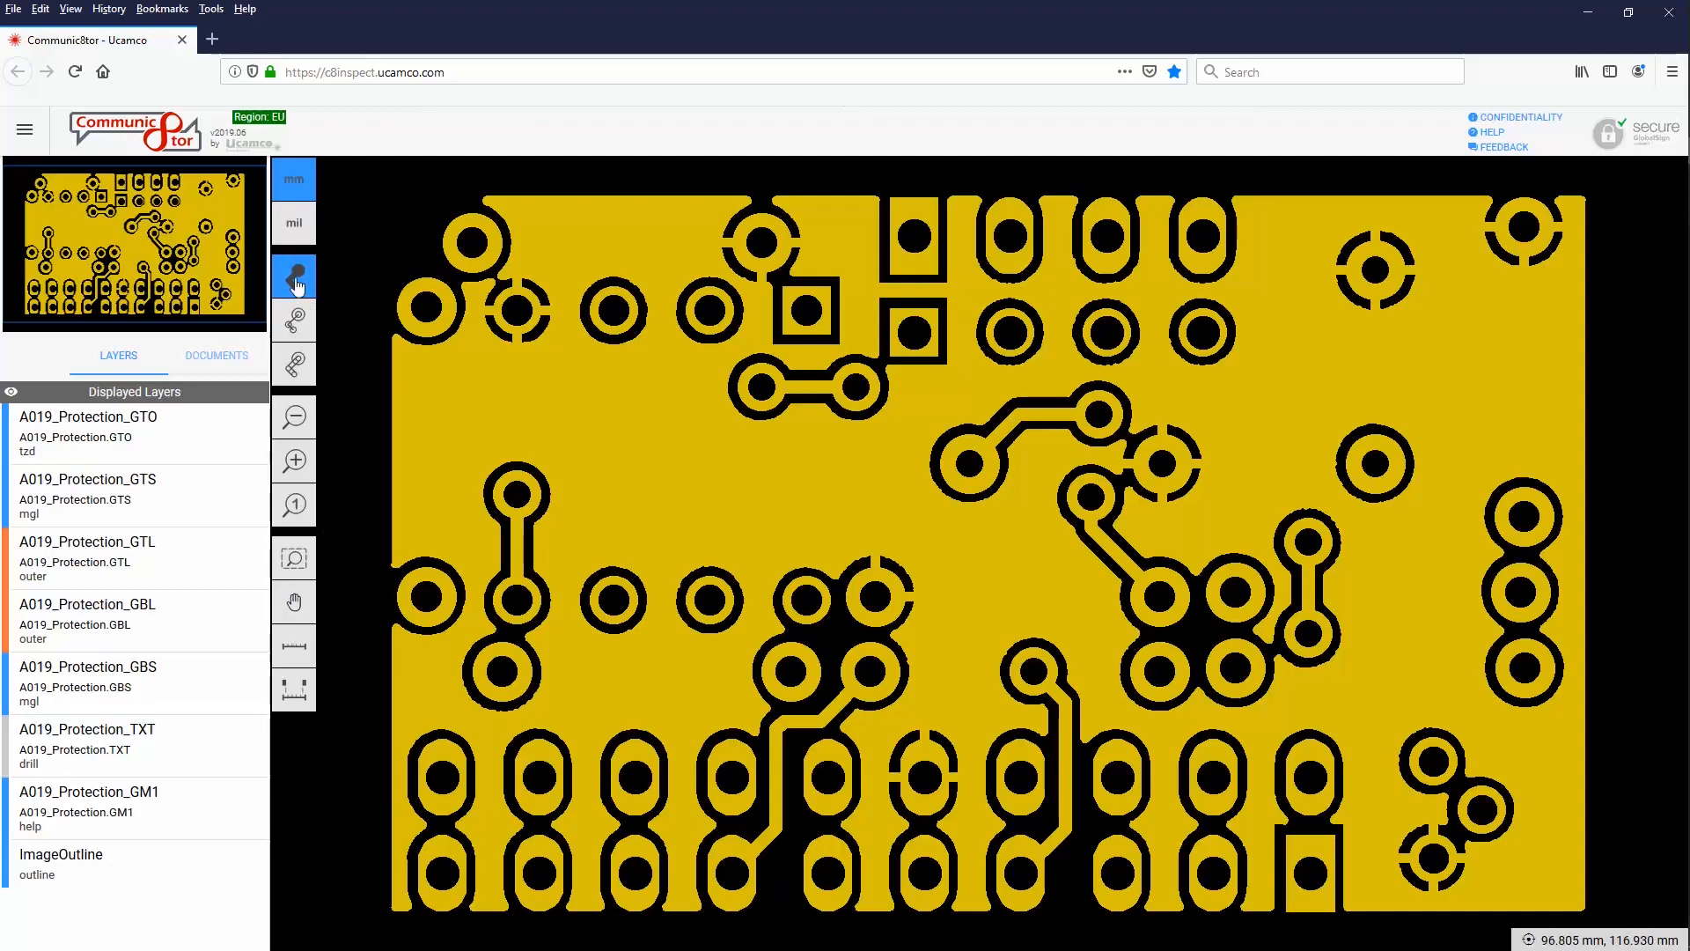
Compare the display modes and settle on outlines with traces
left_click(294, 363)
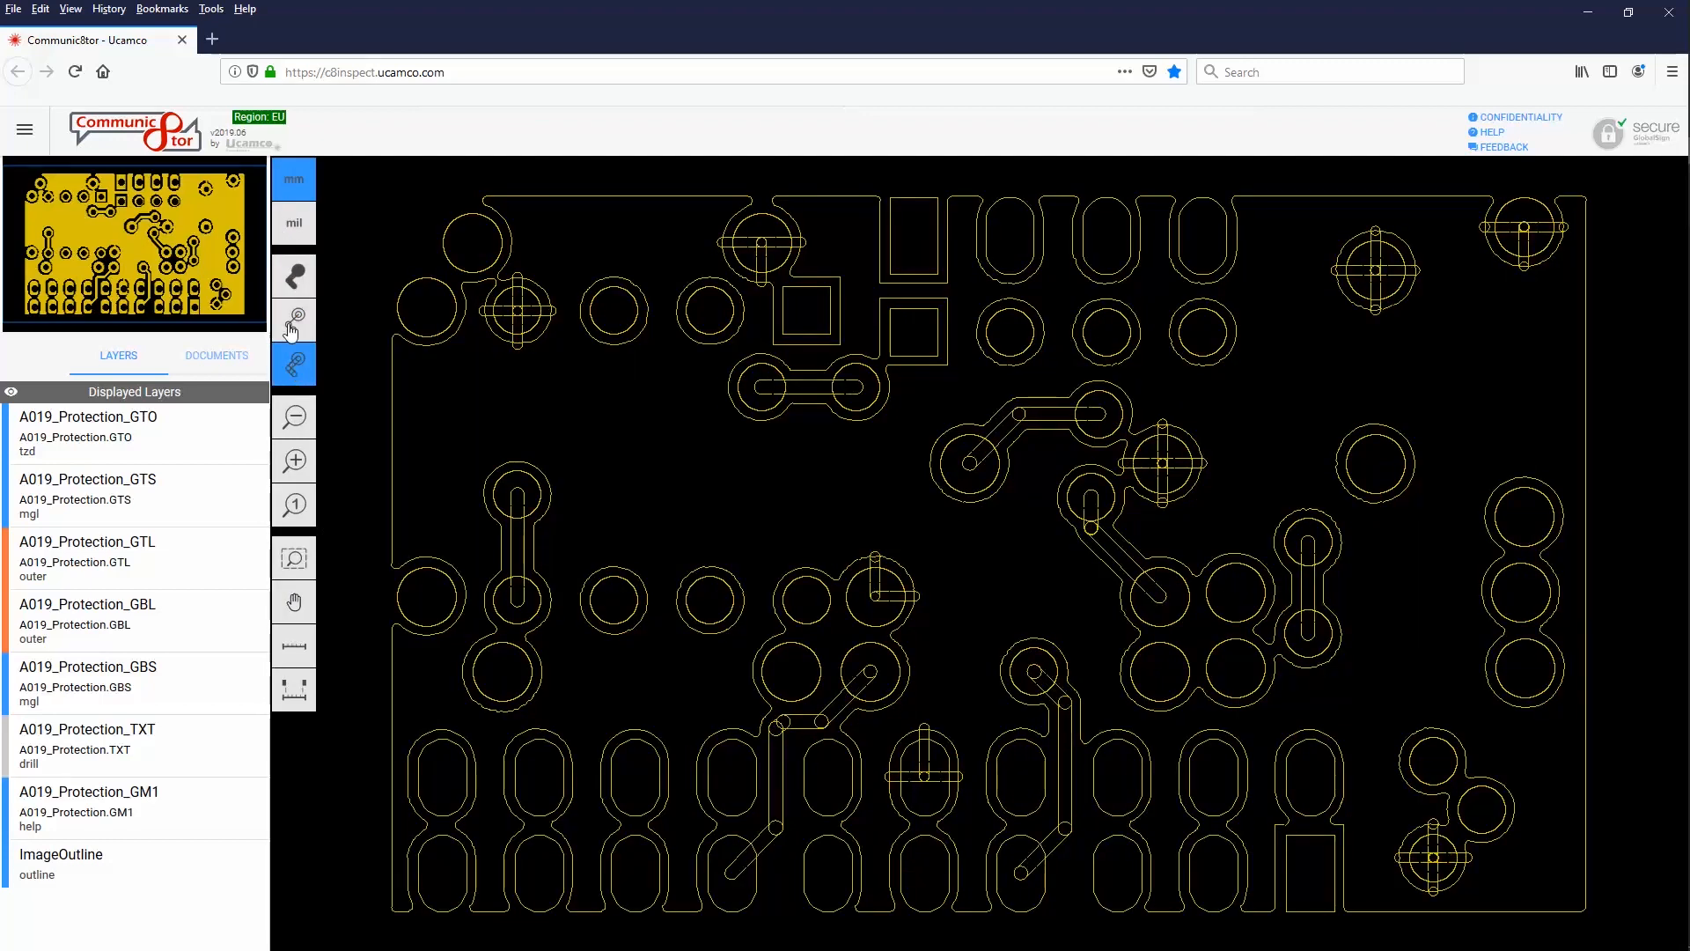
left_click(299, 283)
left_click(301, 323)
left_click(296, 370)
Zoom into the board's top-left corner, fit the whole board, then pan around it
left_click(296, 560)
left_click_drag(428, 190, 644, 396)
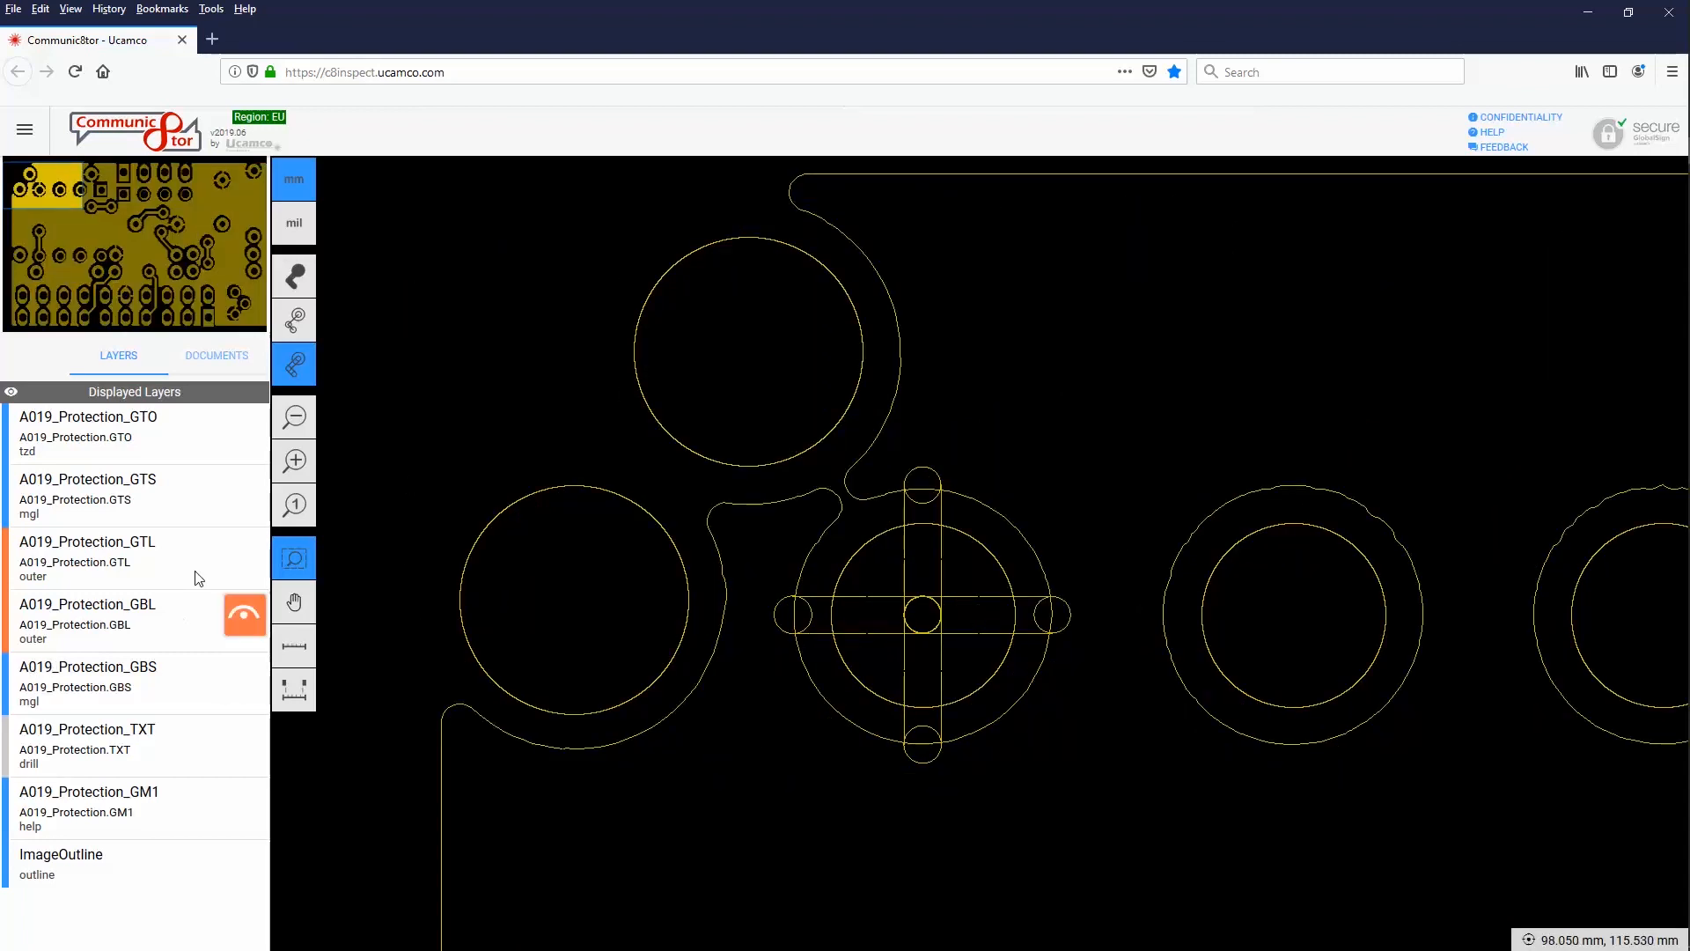
left_click(295, 420)
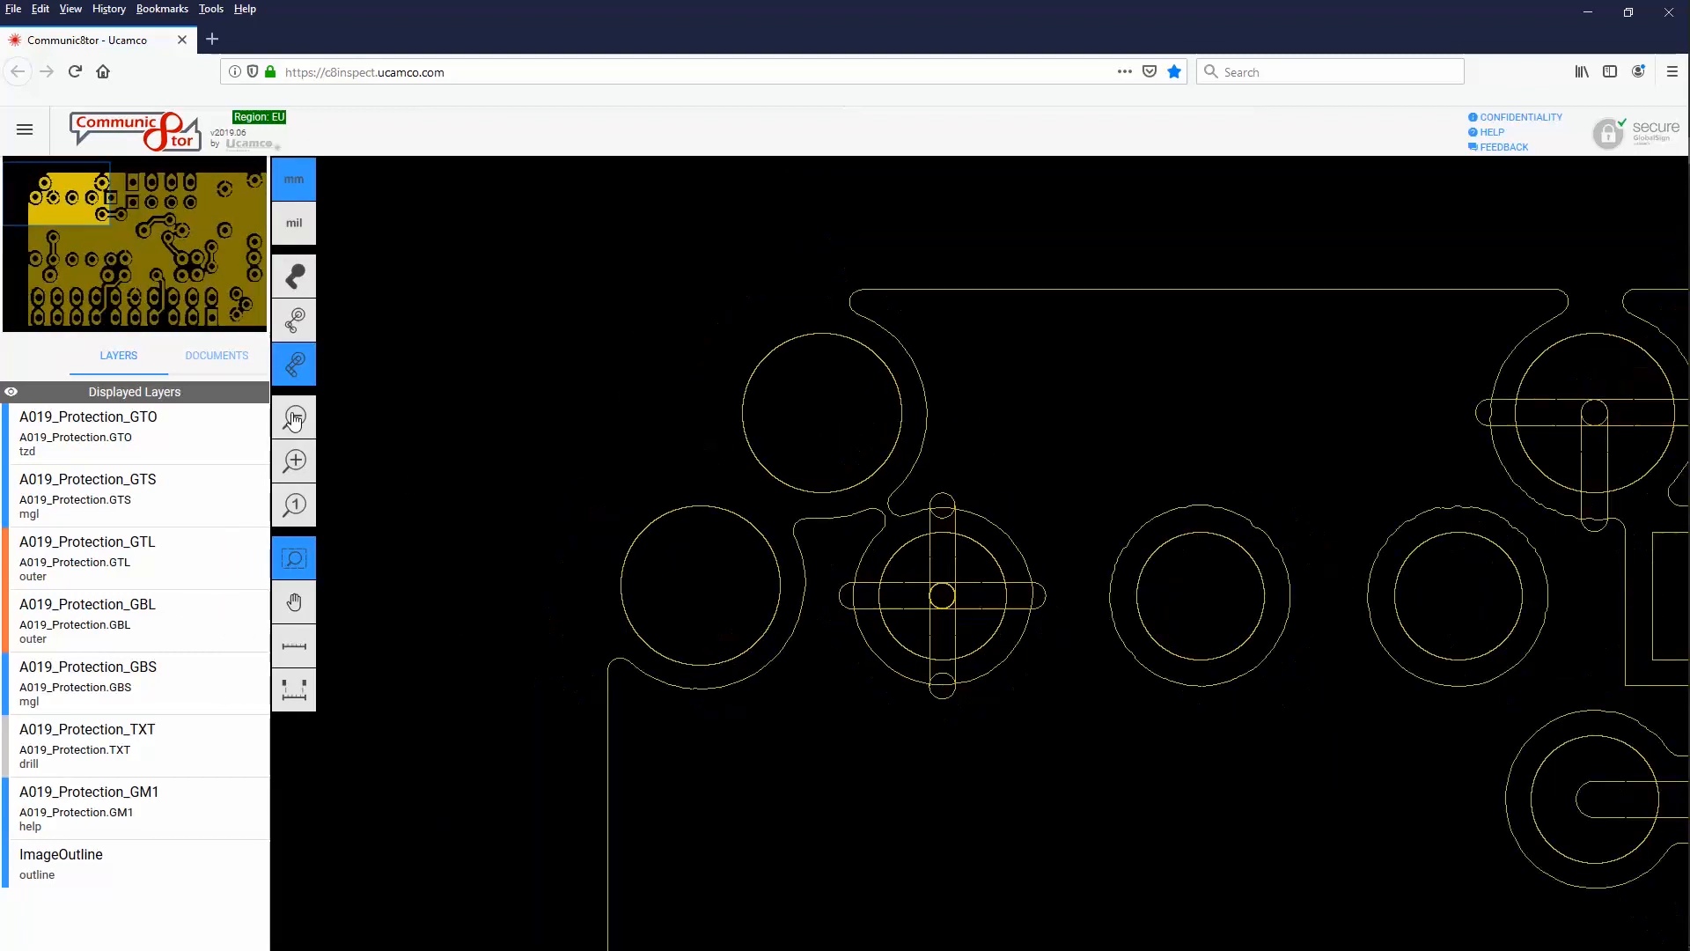
left_click(294, 505)
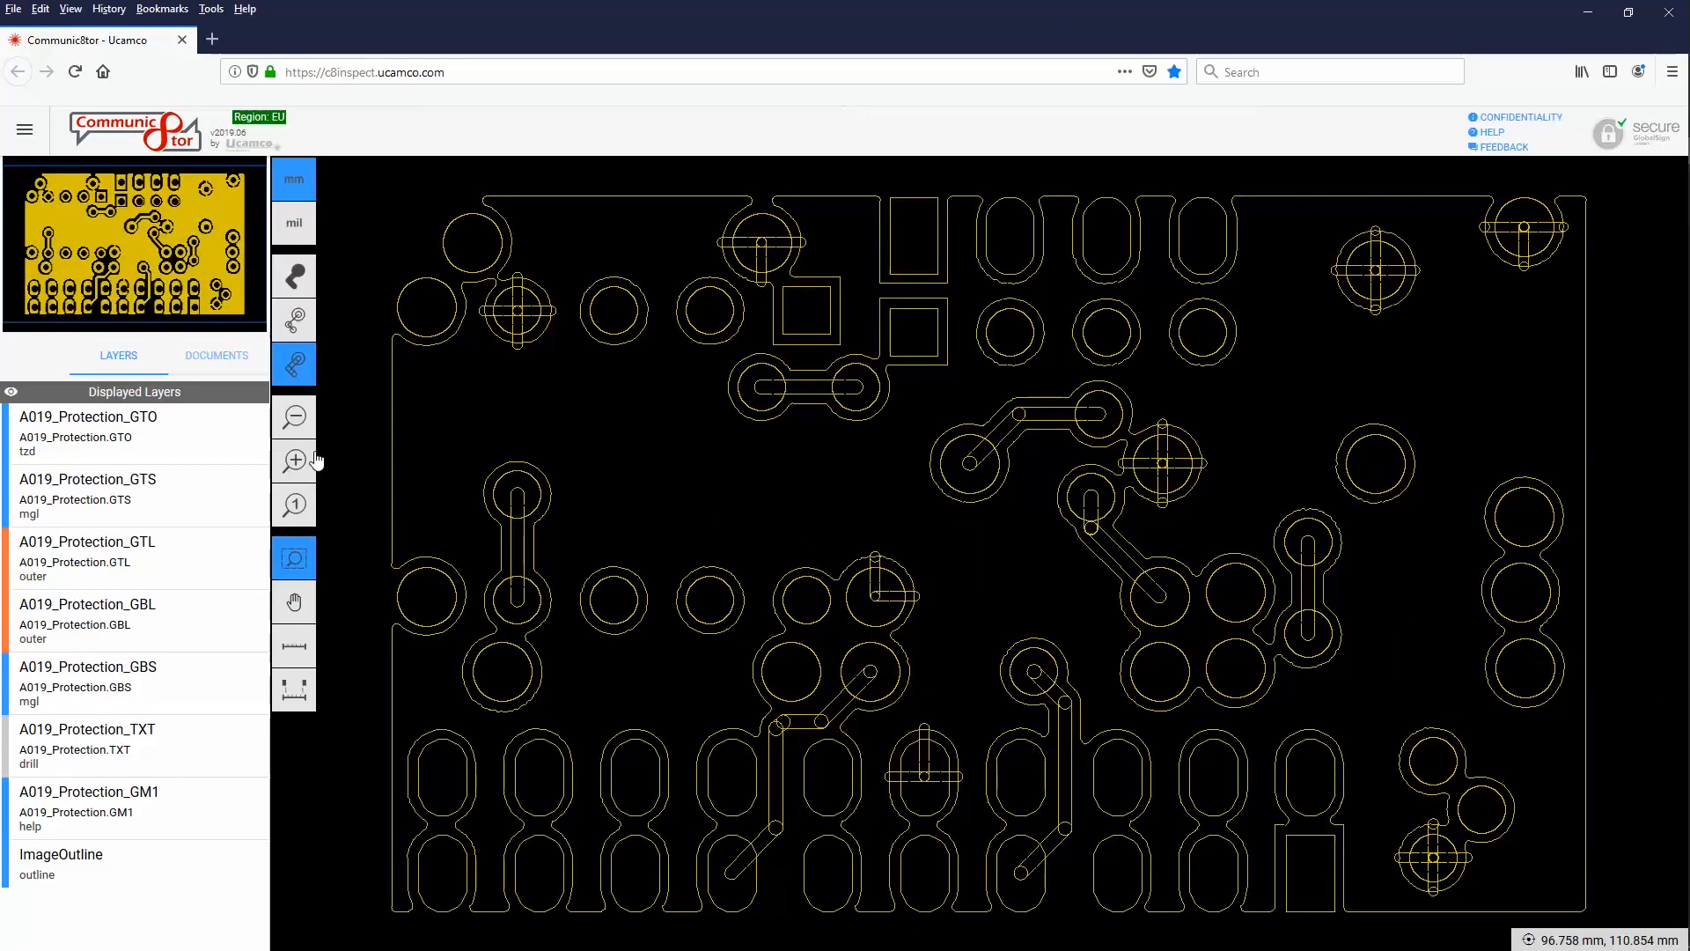
left_click(294, 607)
left_click_drag(859, 414, 827, 565)
mouse_move(570, 412)
left_mouse_down()
mouse_move(872, 494)
mouse_move(1021, 556)
left_mouse_up()
left_click_drag(859, 487, 932, 463)
Inspect a copper region's details, then colour the A019_Protection_GTL copper layer orange
left_click(739, 516)
left_click(339, 560)
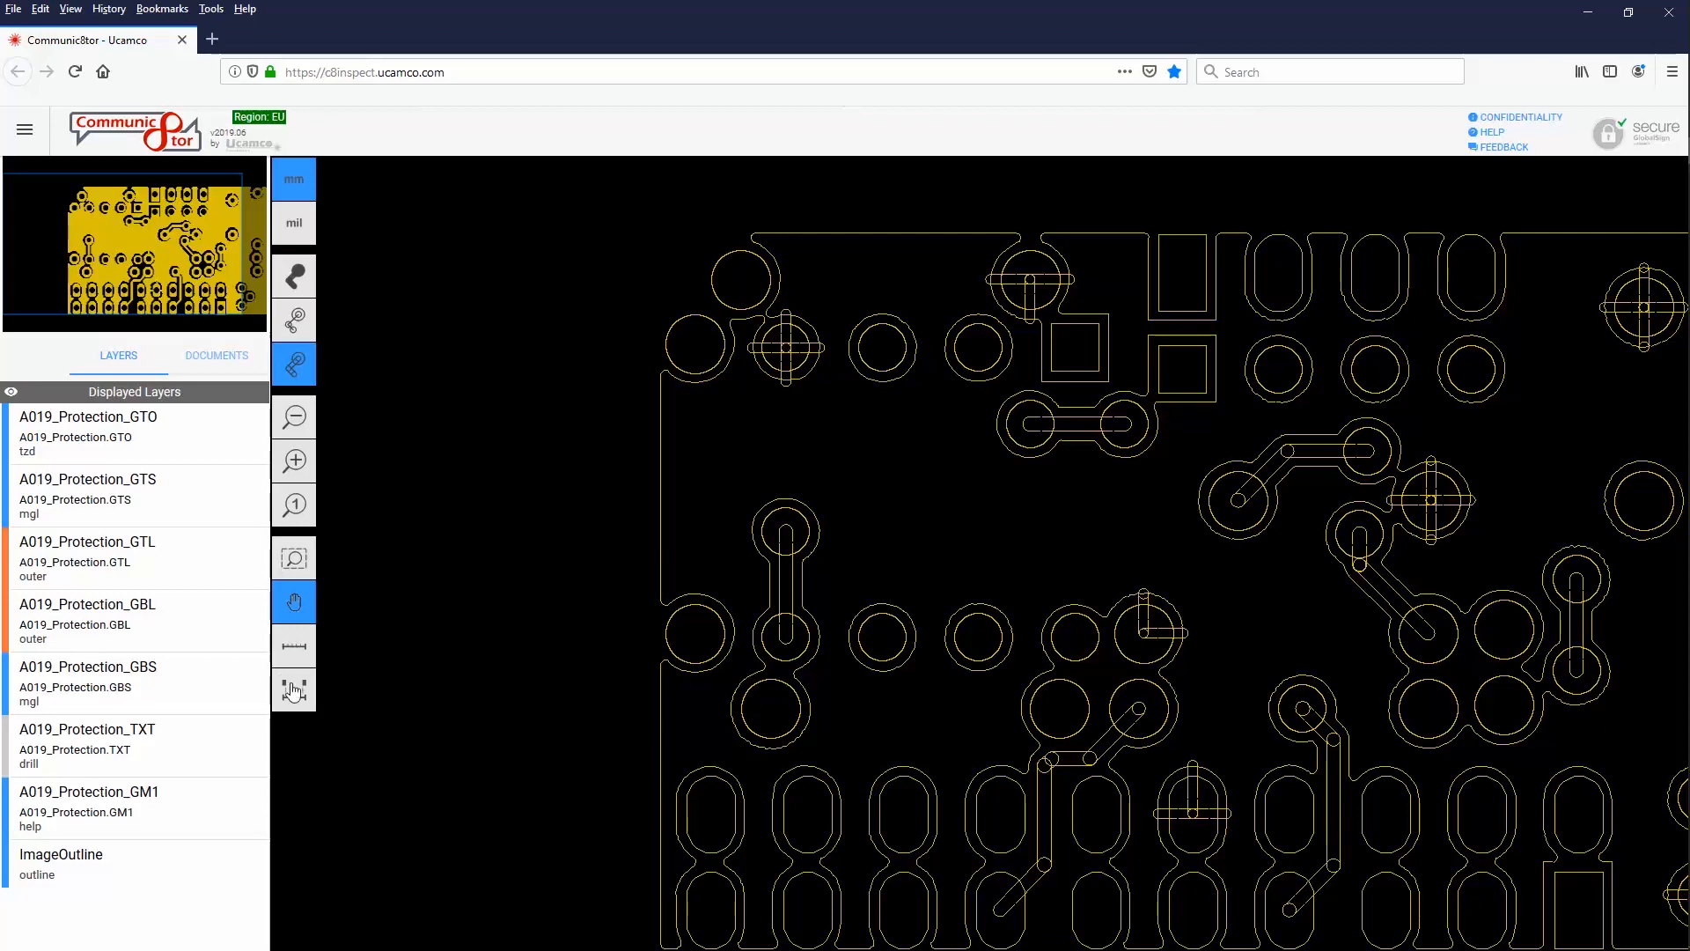
mouse_move(233, 555)
left_click(245, 558)
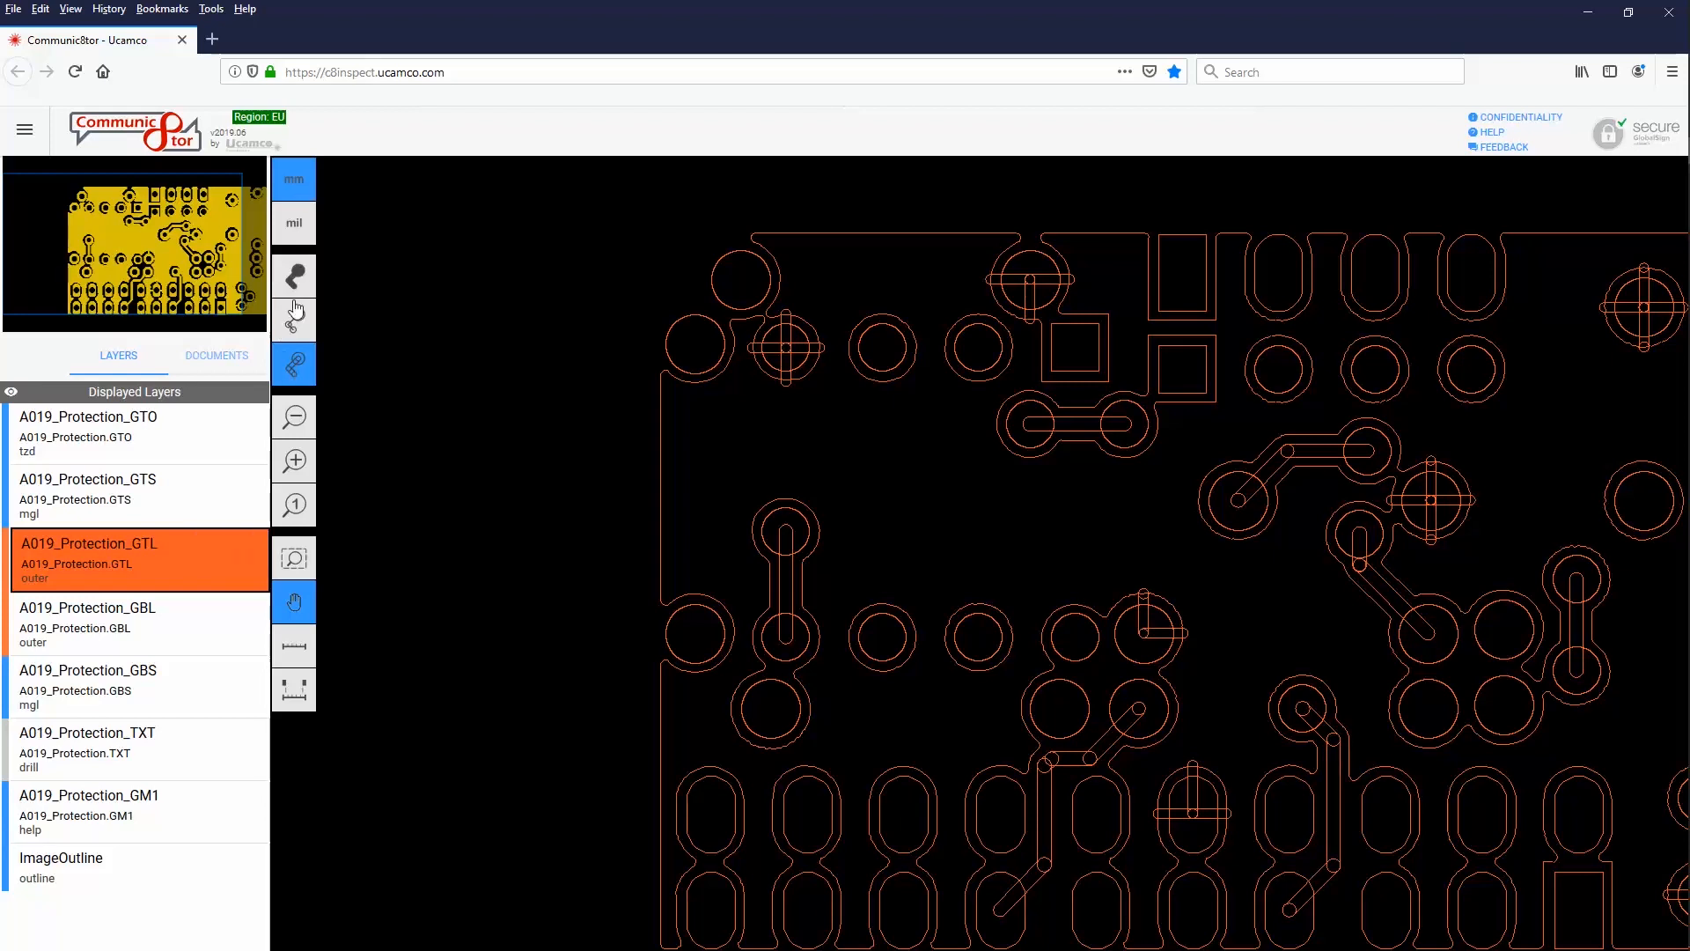
Show filled copper, measure the 1.27 mm clearance between two adjacent pads, and list attached documents
left_click(283, 283)
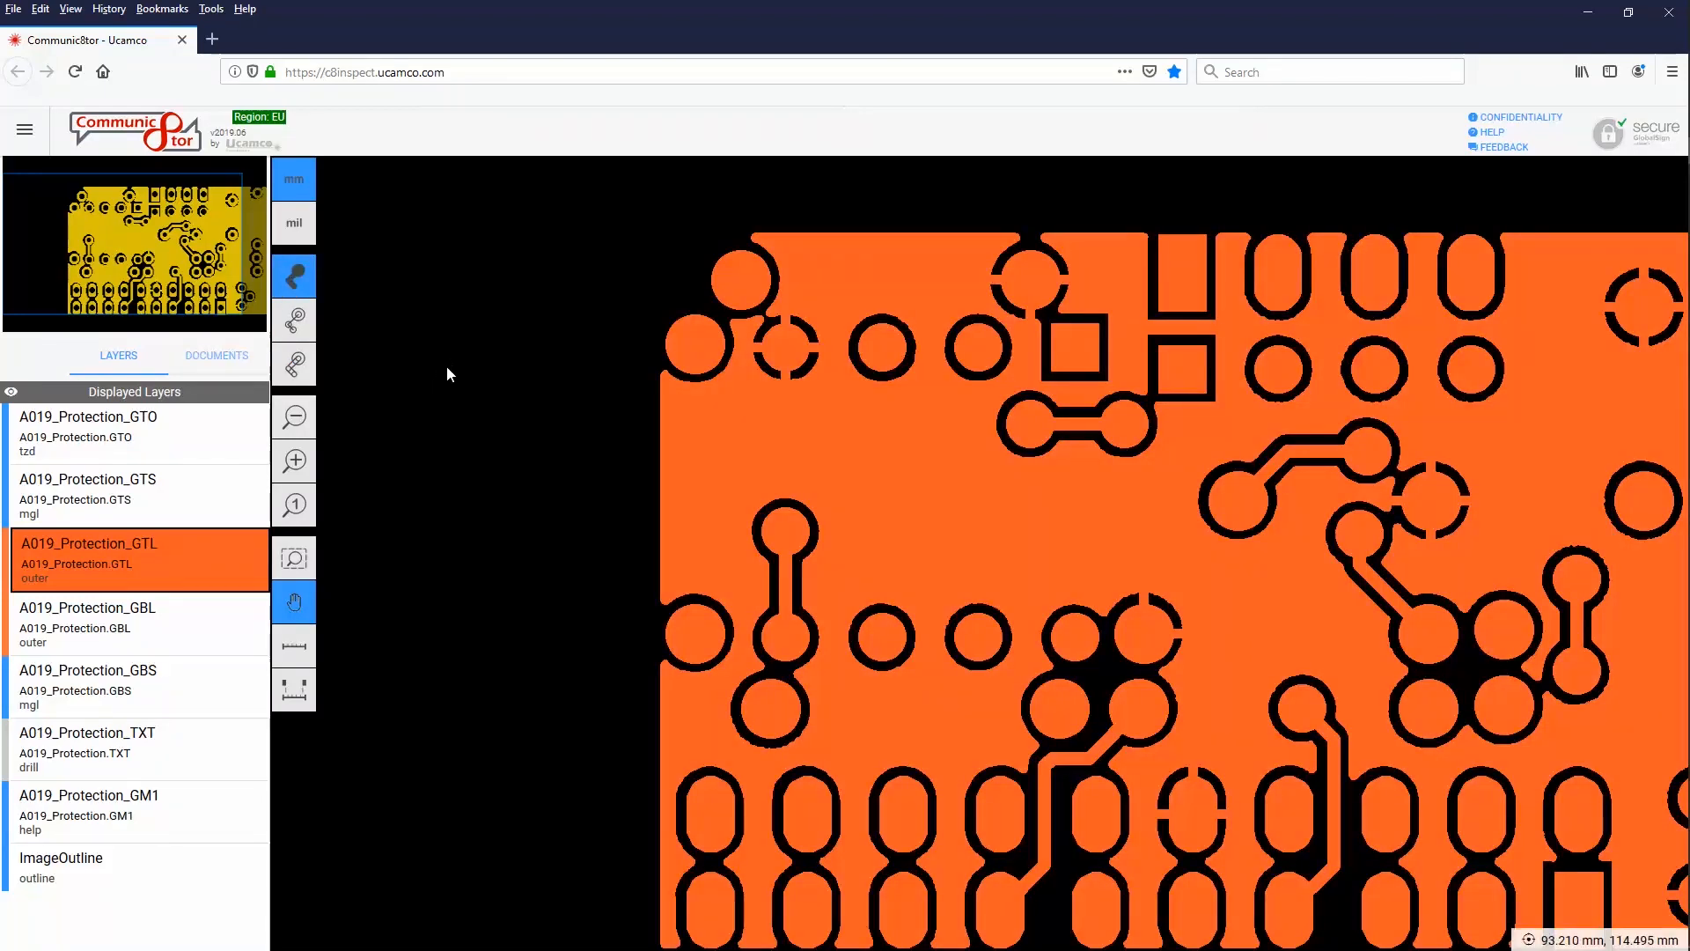
left_click(305, 697)
left_click(878, 636)
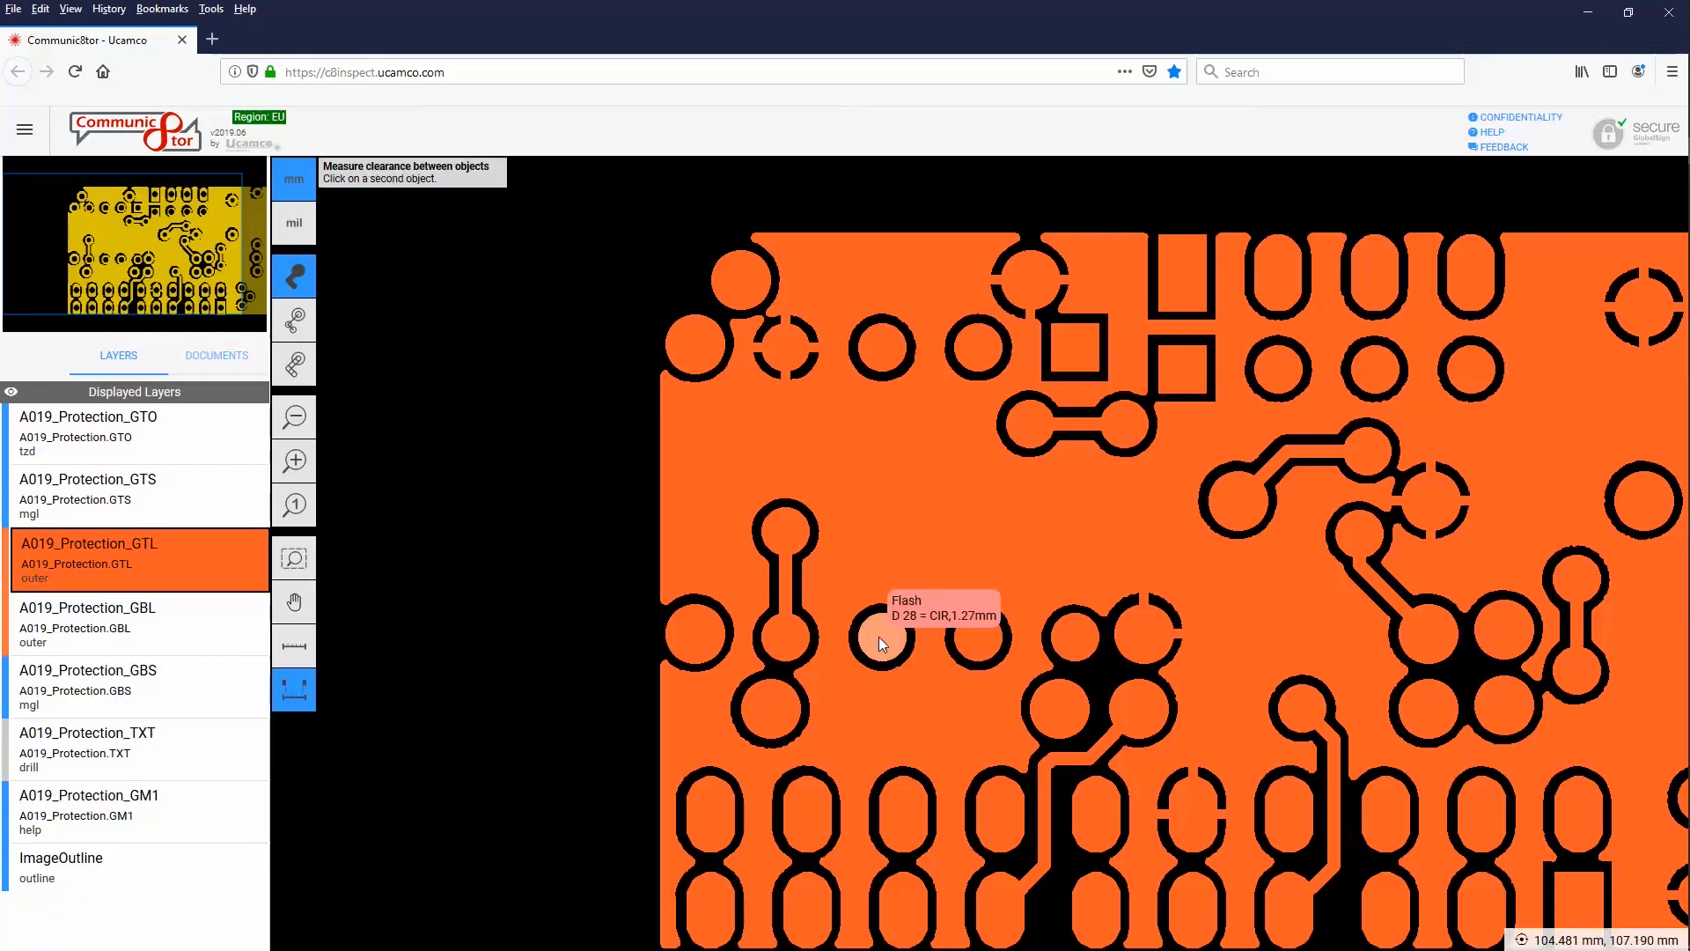
left_click(975, 638)
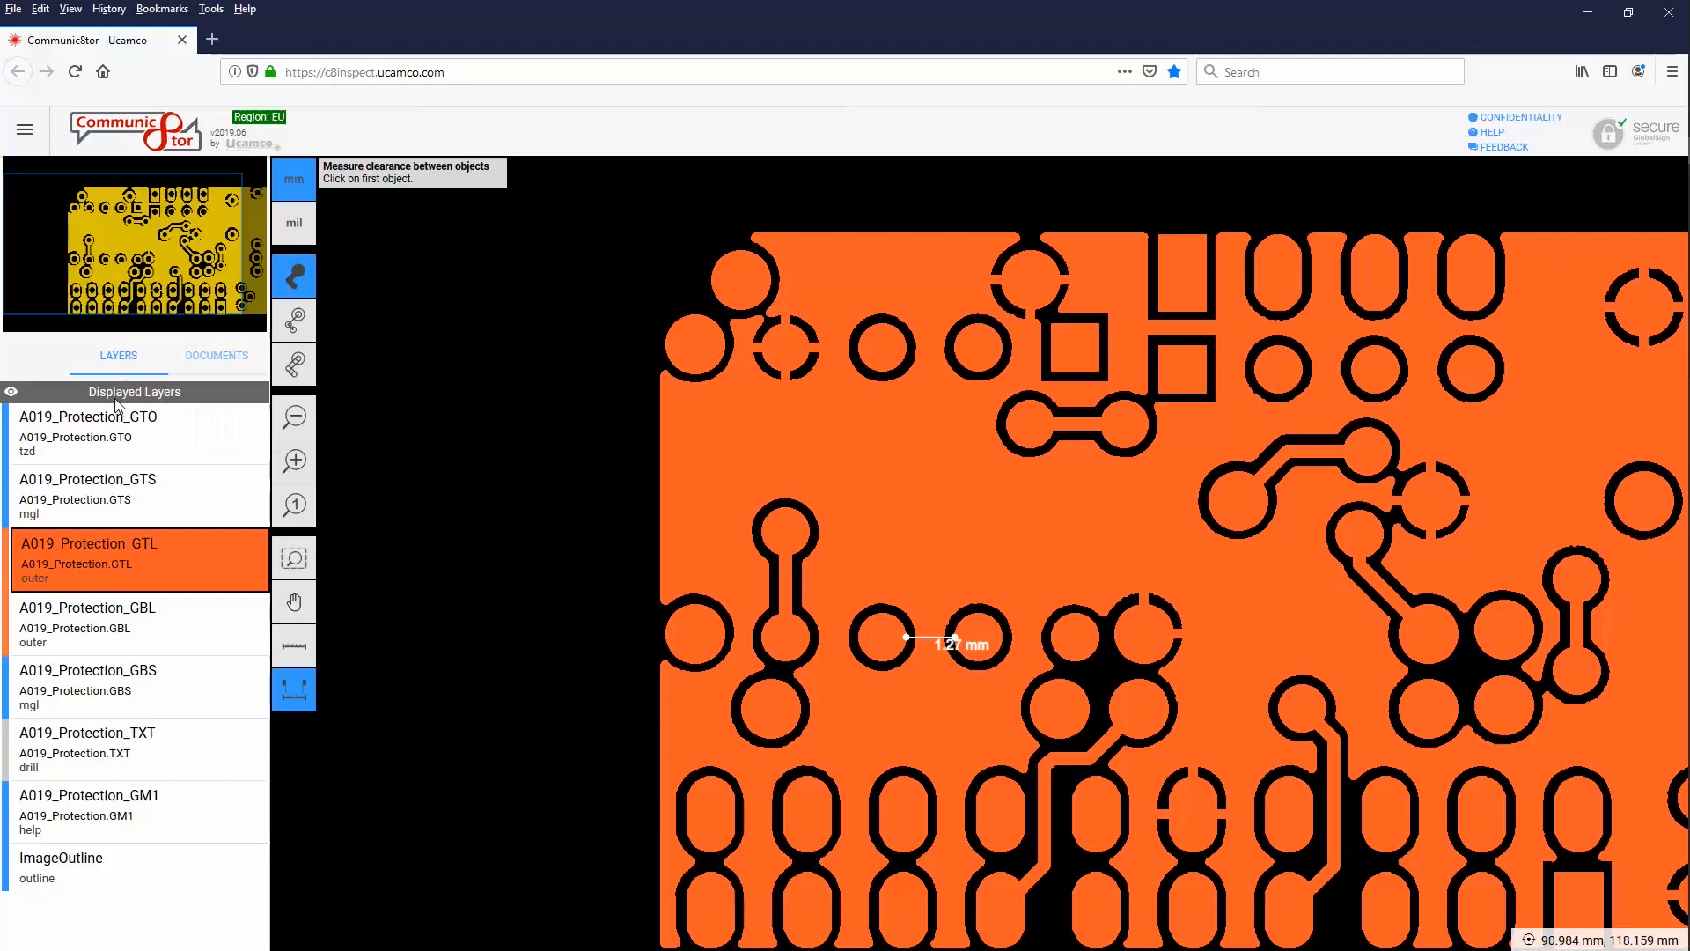
left_click(235, 356)
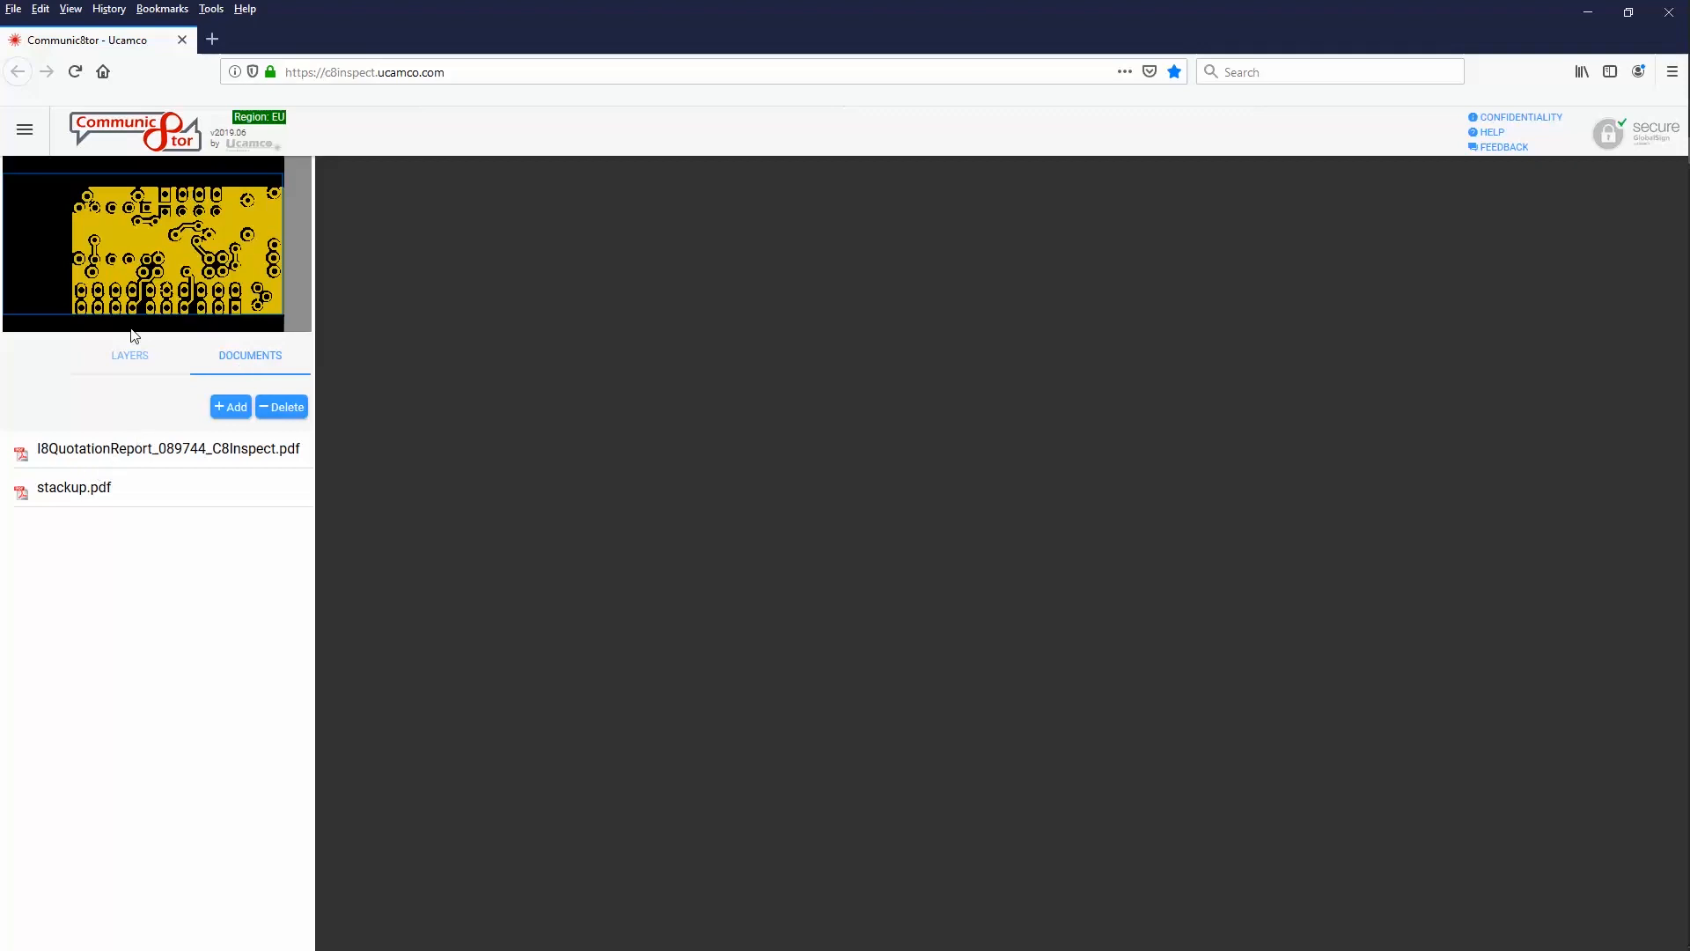
View the quotation report PDF and stackup.pdf, then return to the LAYERS list
left_click(94, 454)
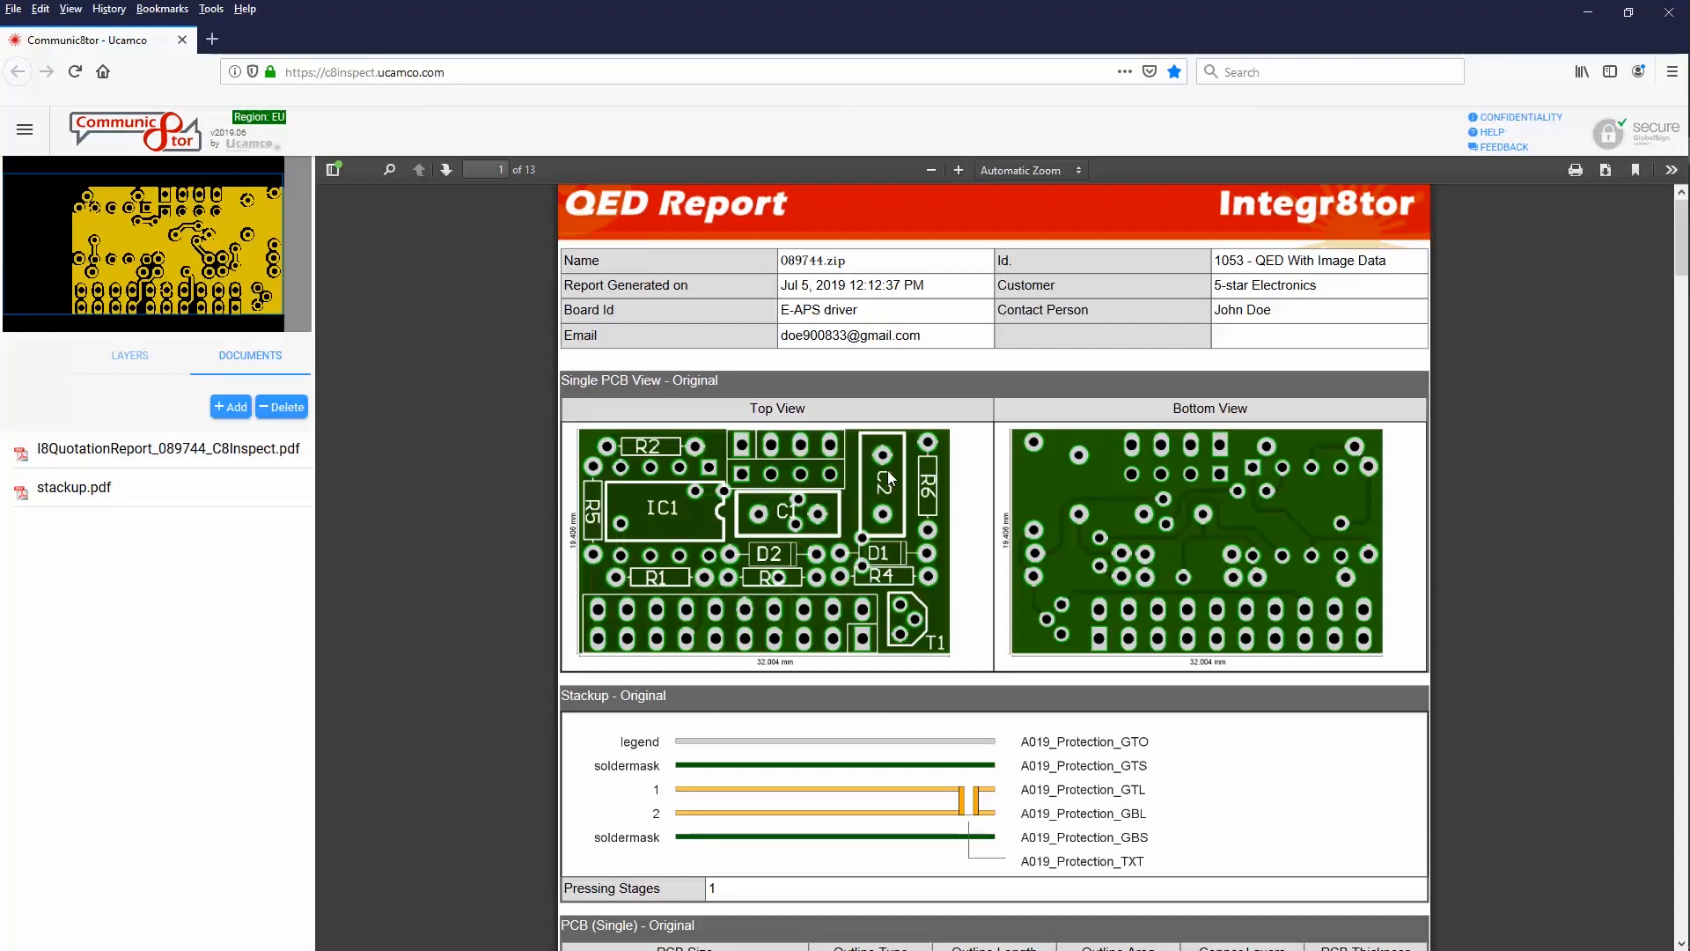
left_click(81, 491)
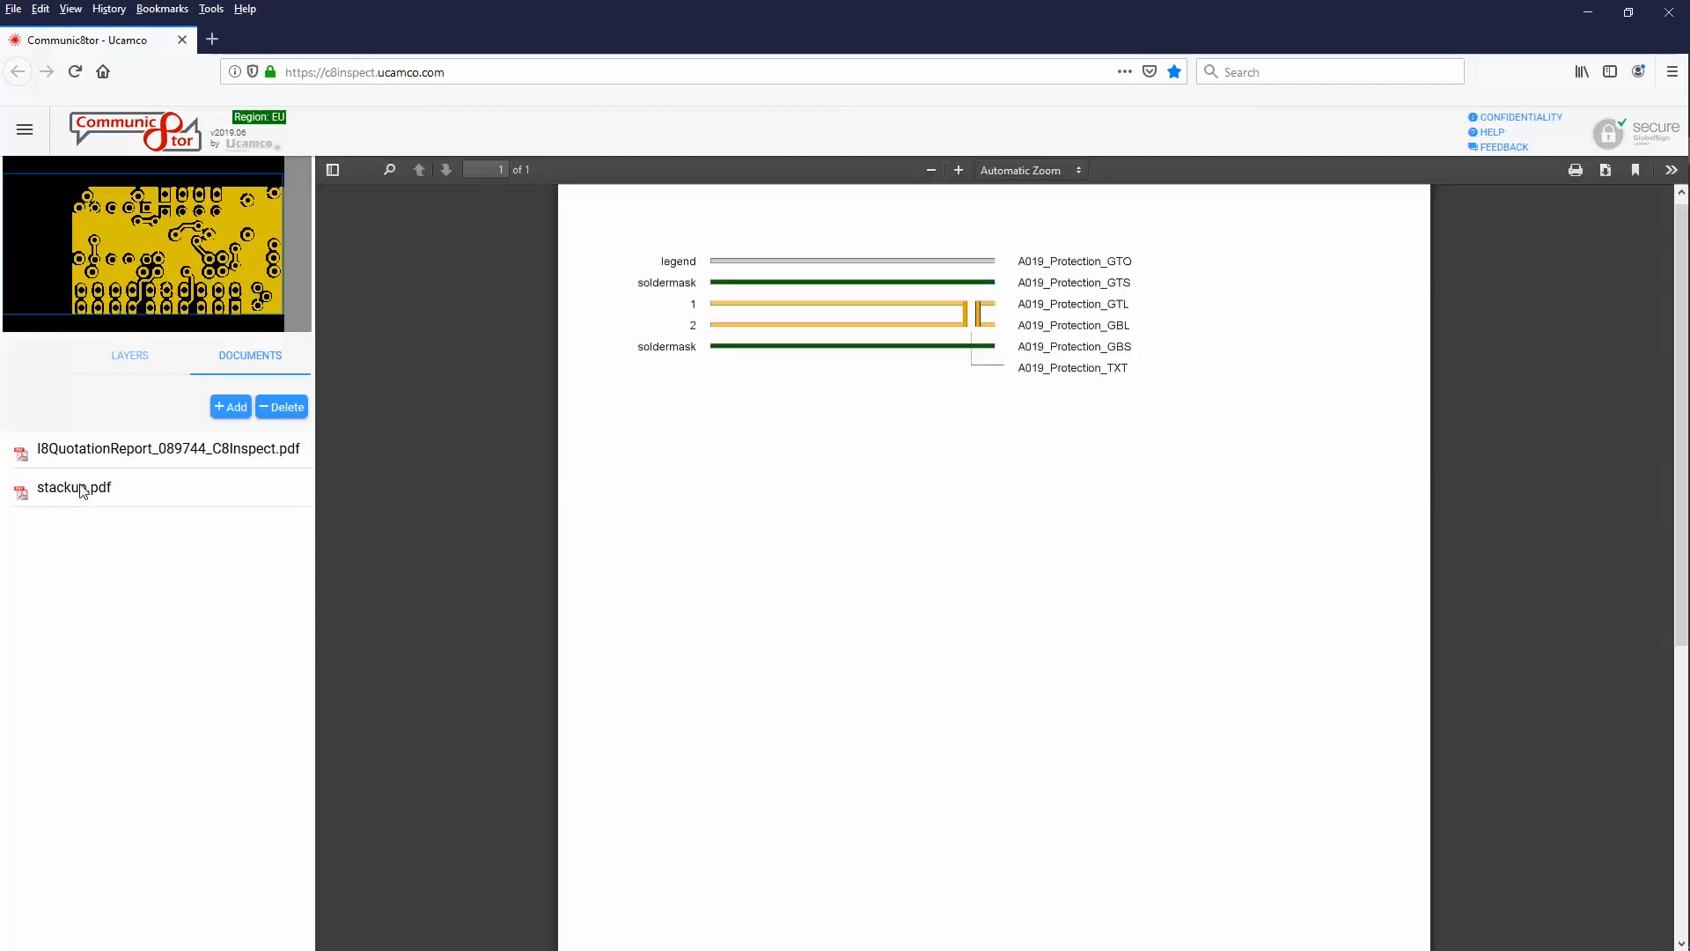
left_click(111, 451)
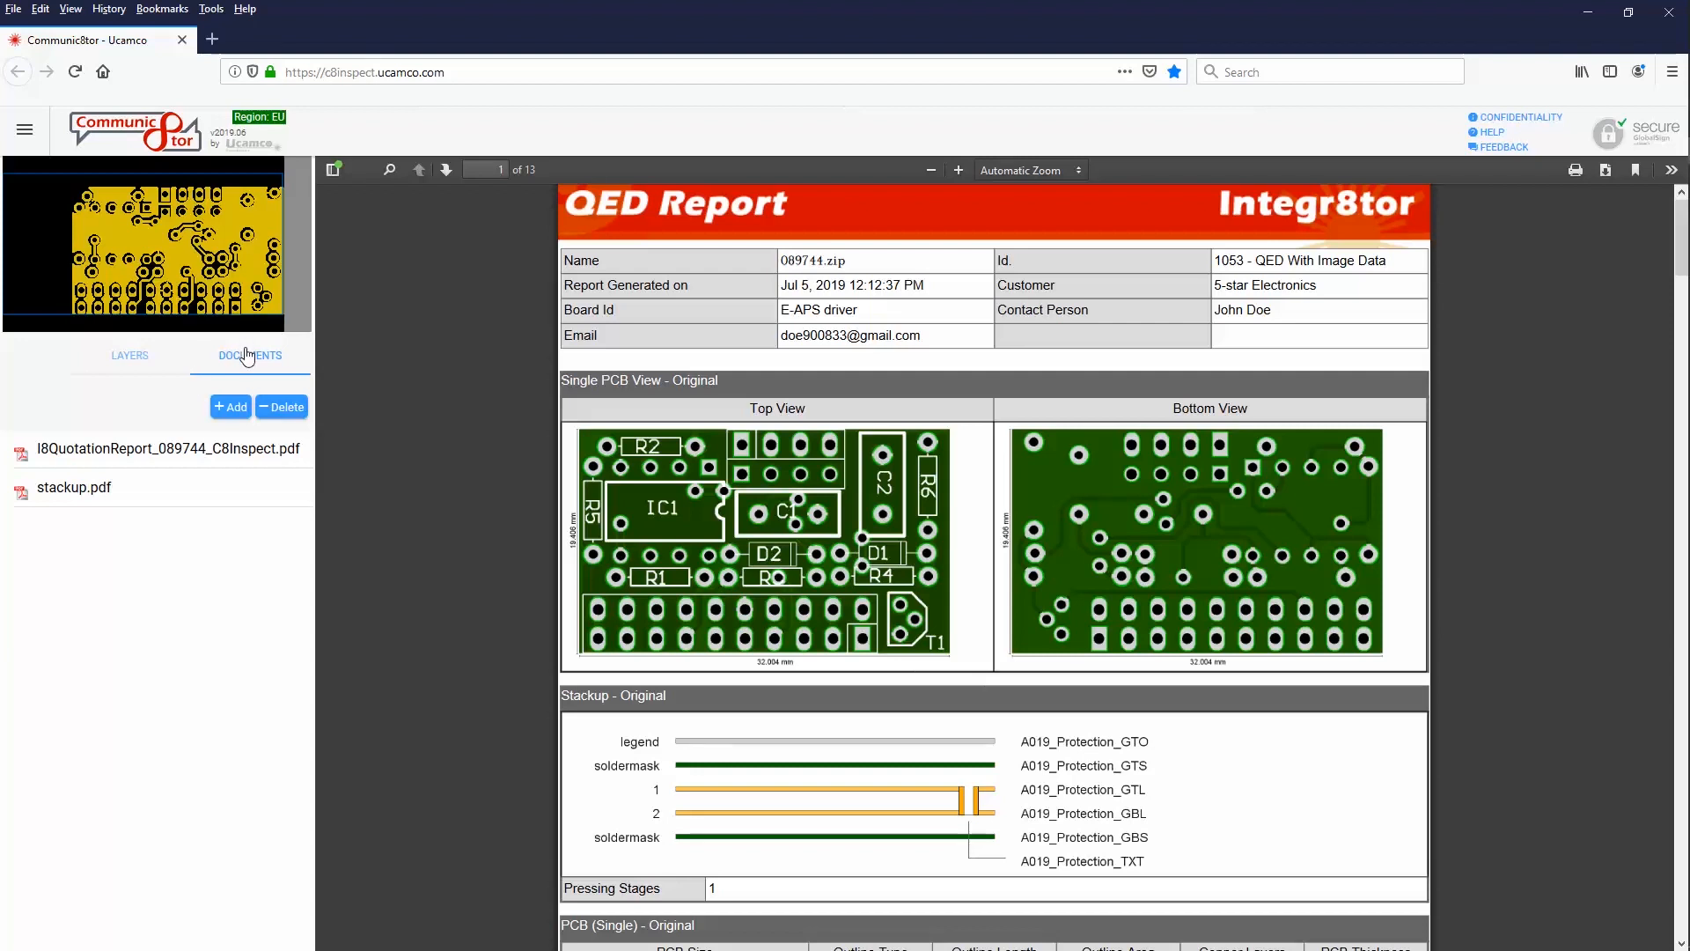
left_click(134, 360)
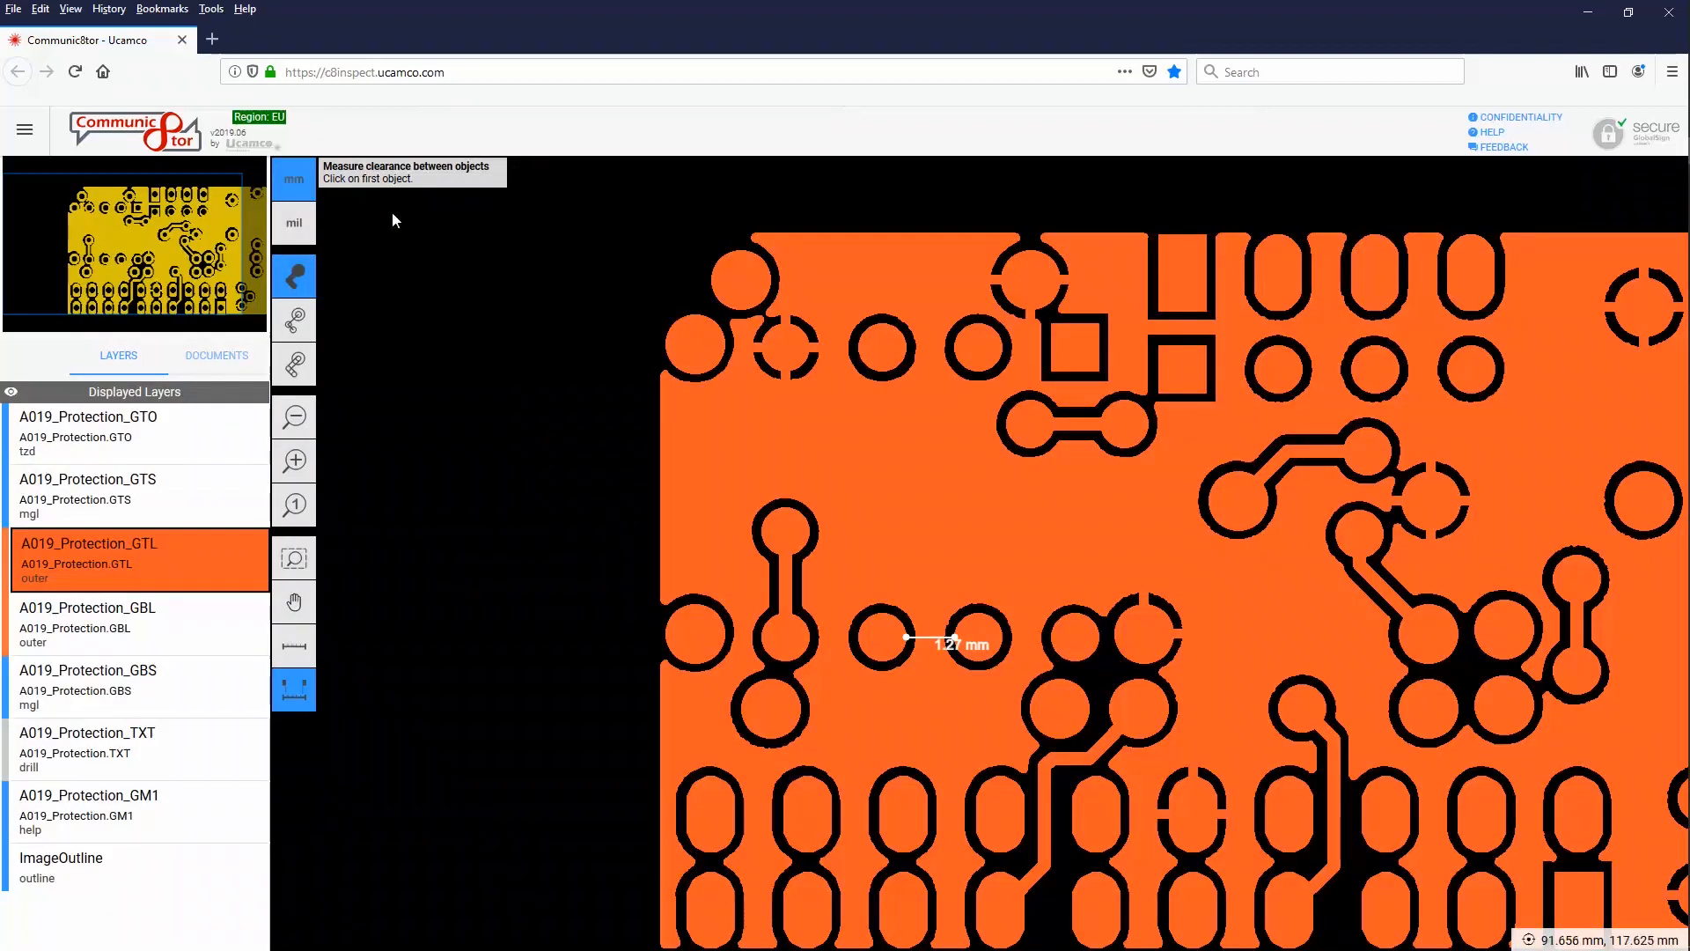